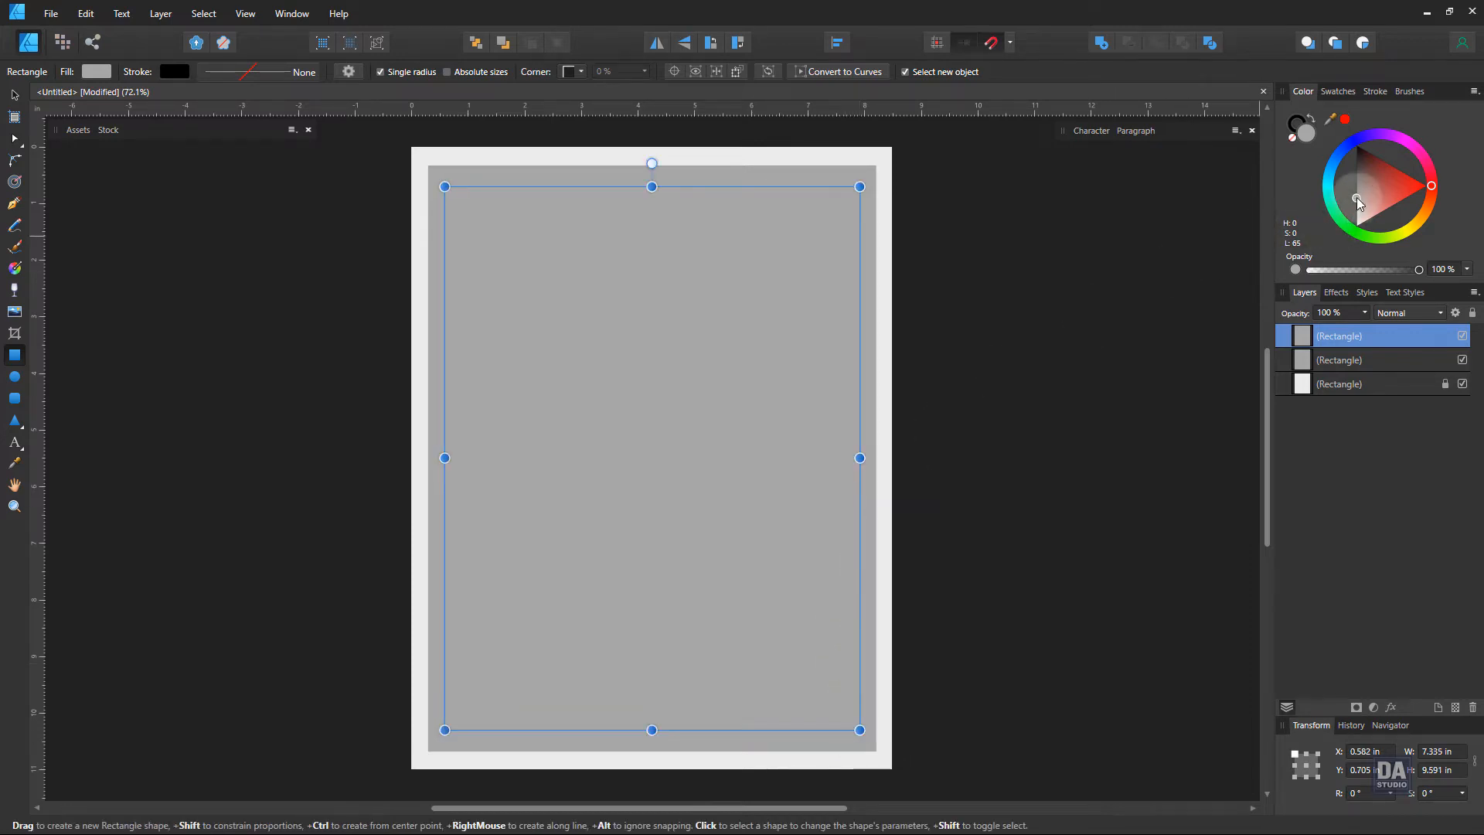
Lighten the inner rectangle's grey fill to lightness 78 and resize it about its centre to about 7.33 × 9.80 in for an even border
click(1355, 200)
drag(1354, 197, 1344, 212)
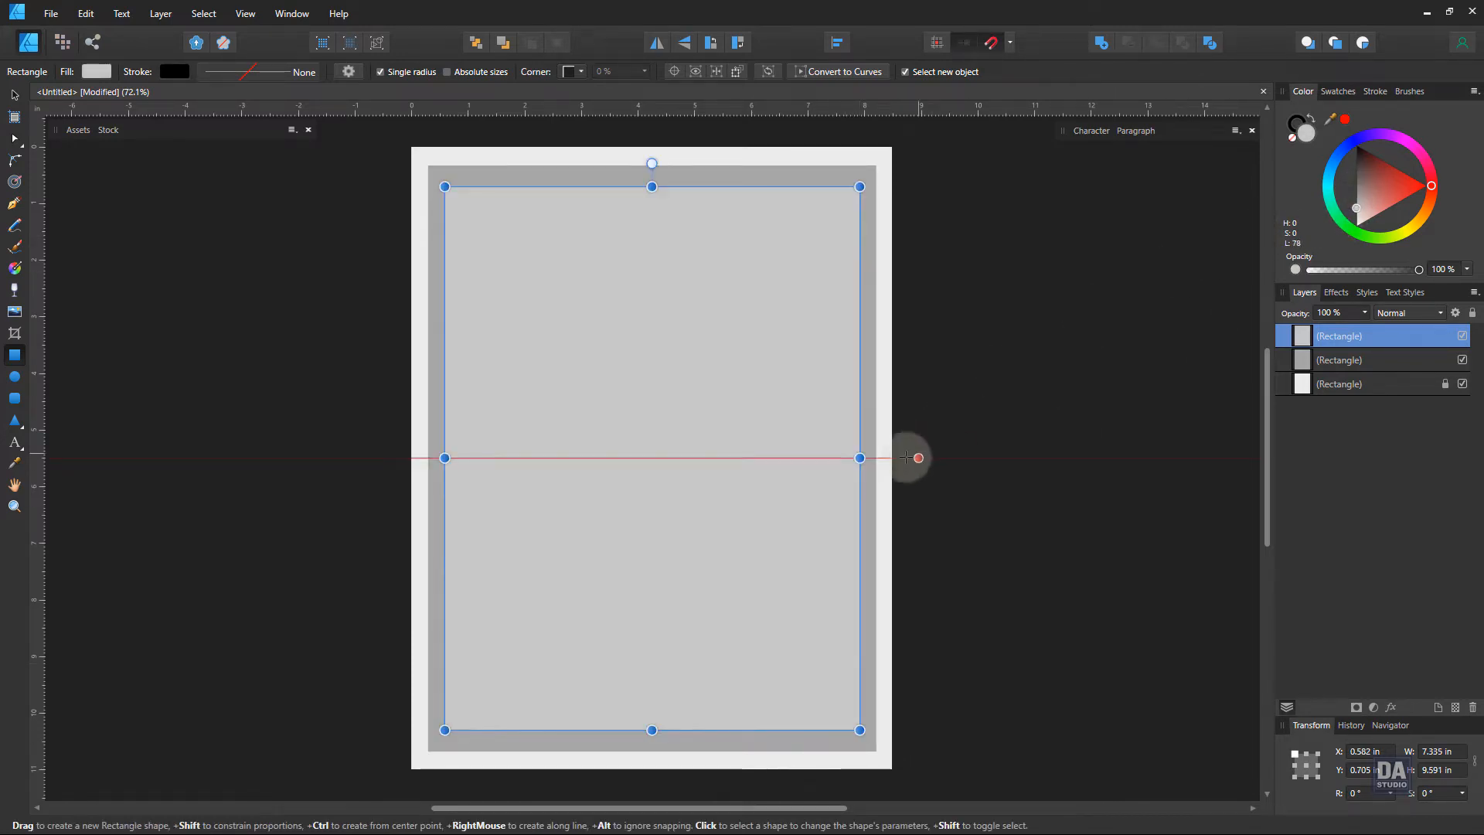
drag(859, 459, 856, 458)
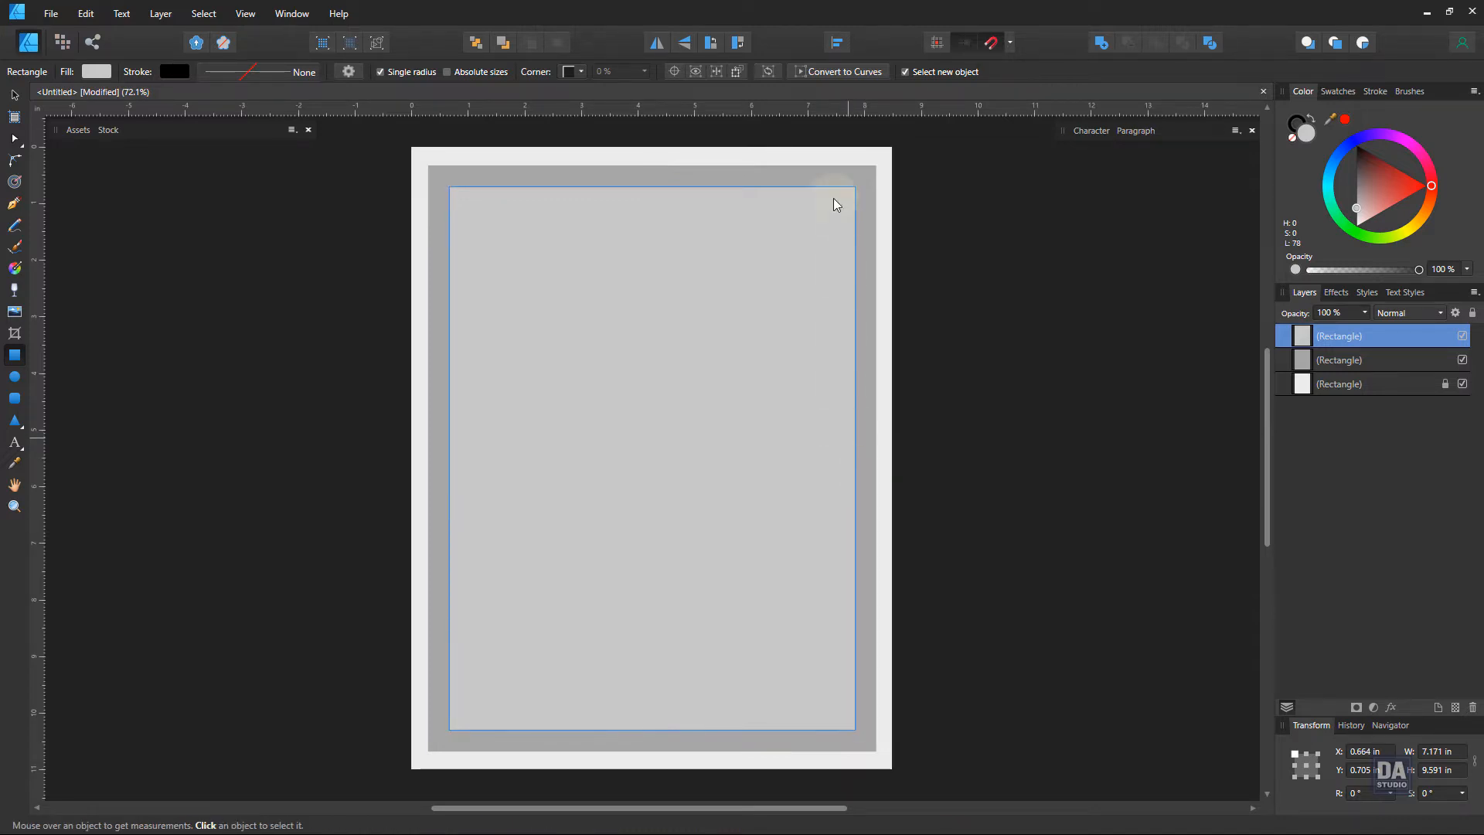
scroll(843, 198, up, 5)
drag(894, 202, 908, 191)
scroll(885, 294, down, 5)
key(space)
drag(931, 653, 910, 672)
drag(877, 670, 924, 667)
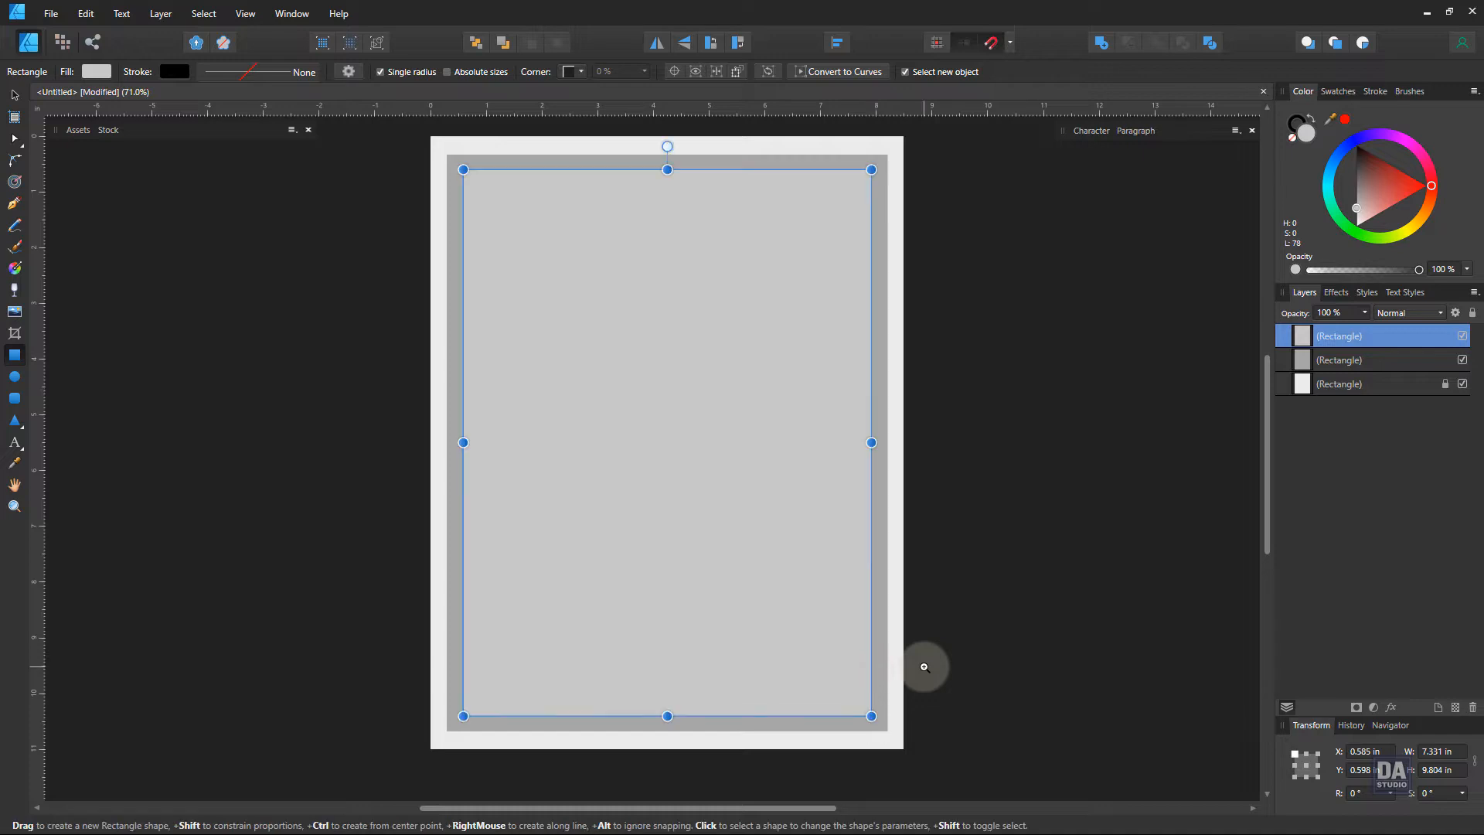
Subtract the inner rectangle from the outer one and scale the resulting frame about its centre to about 7.94 × 10.38 in
shift+click(886, 469)
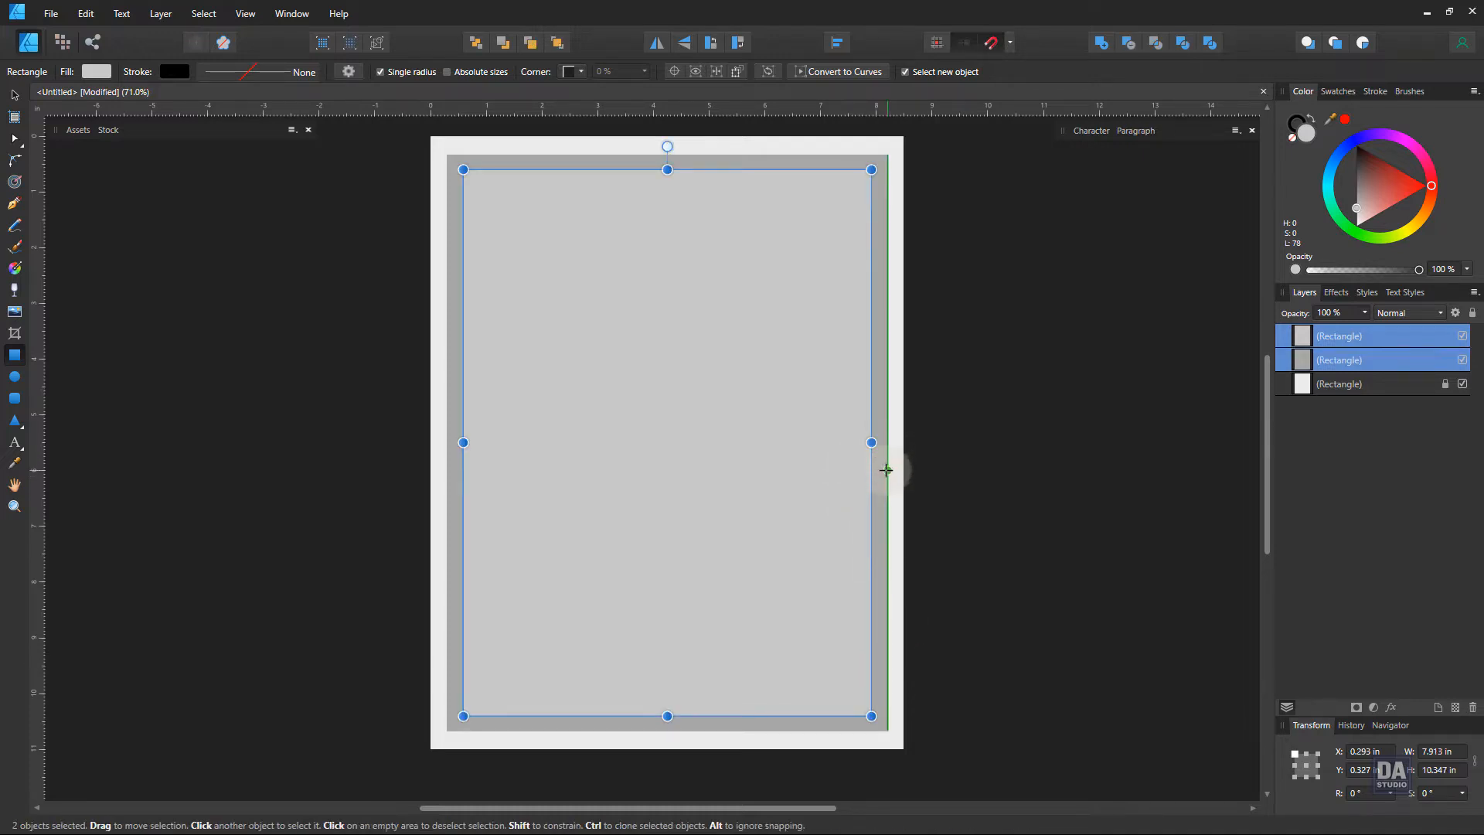
key(v)
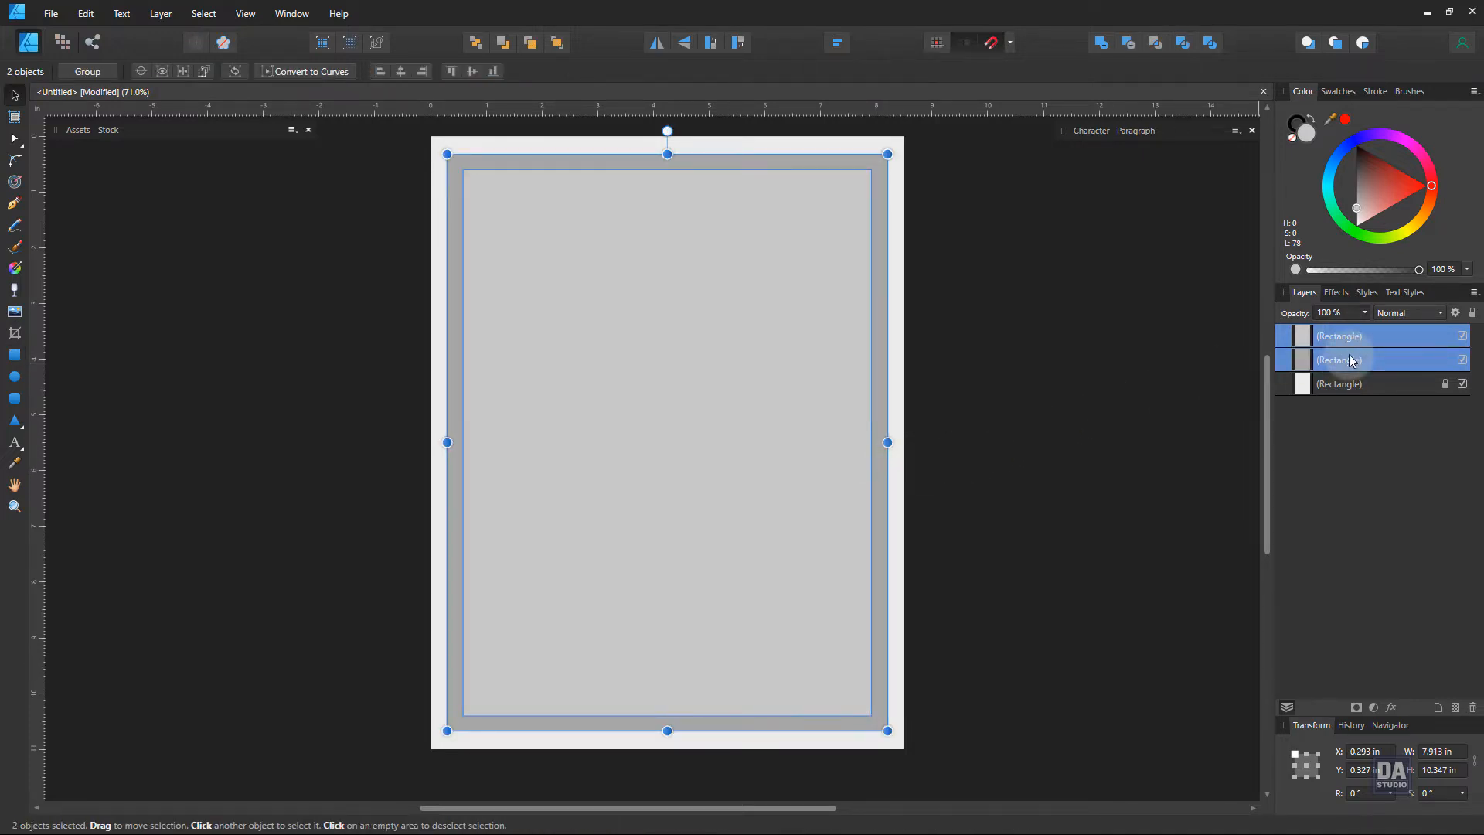
click(1129, 43)
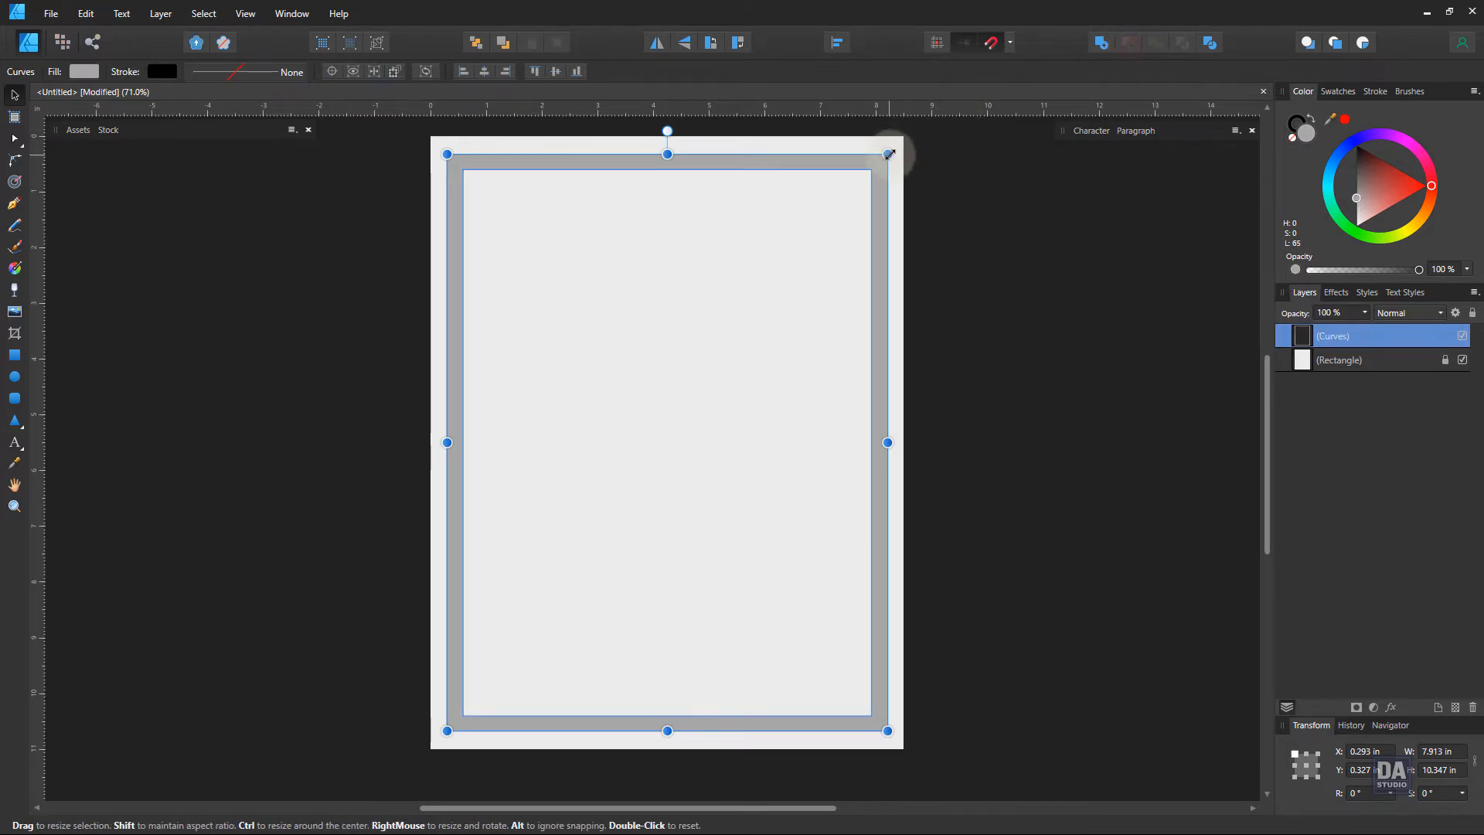
drag(888, 152, 891, 155)
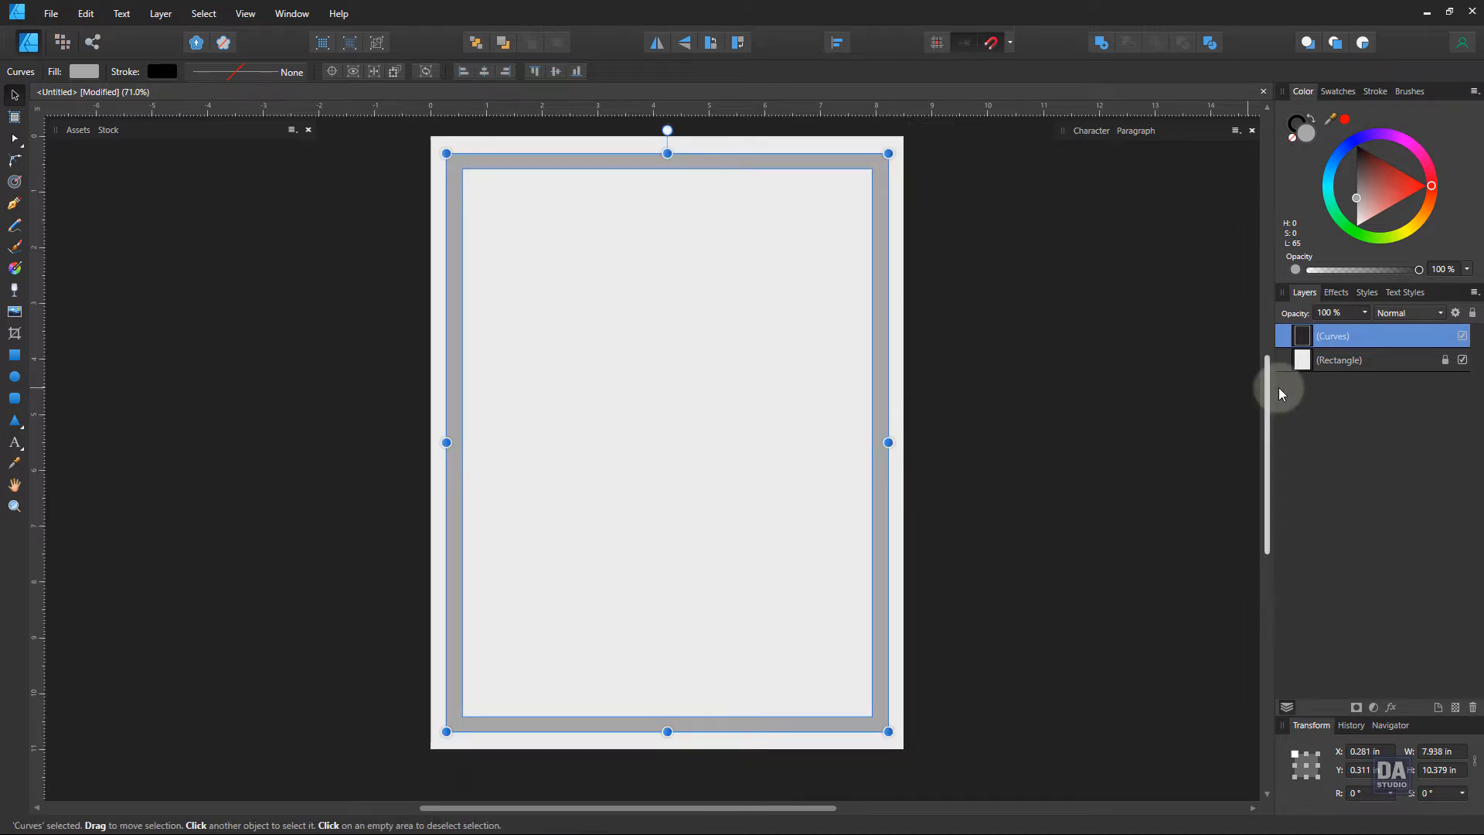
Duplicate the frame and shrink the copy about its centre to about 6.97 × 9.44 in, leaving an even gap inside the original
right_click(1377, 348)
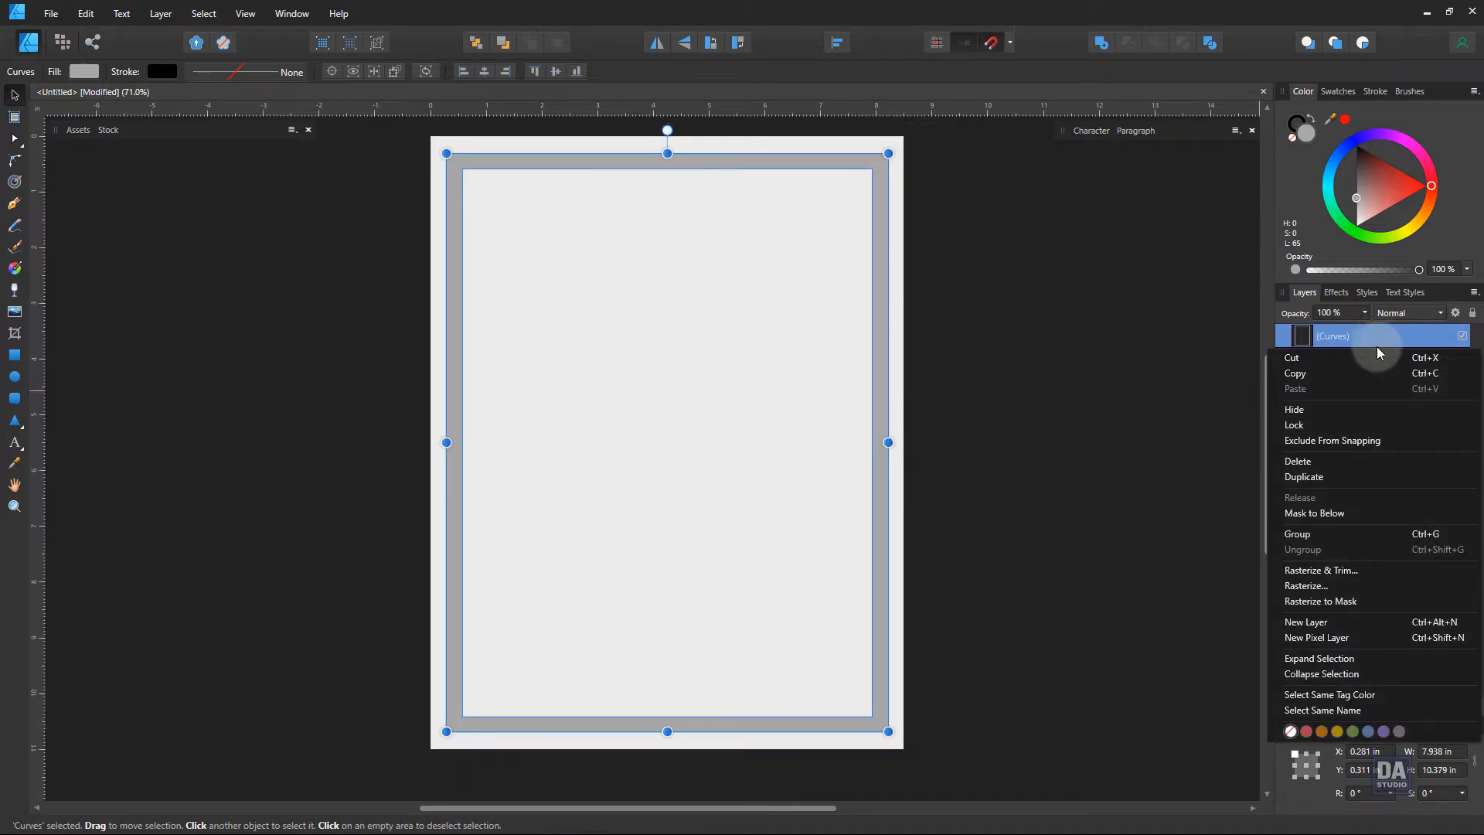
click(1343, 475)
drag(882, 154, 852, 183)
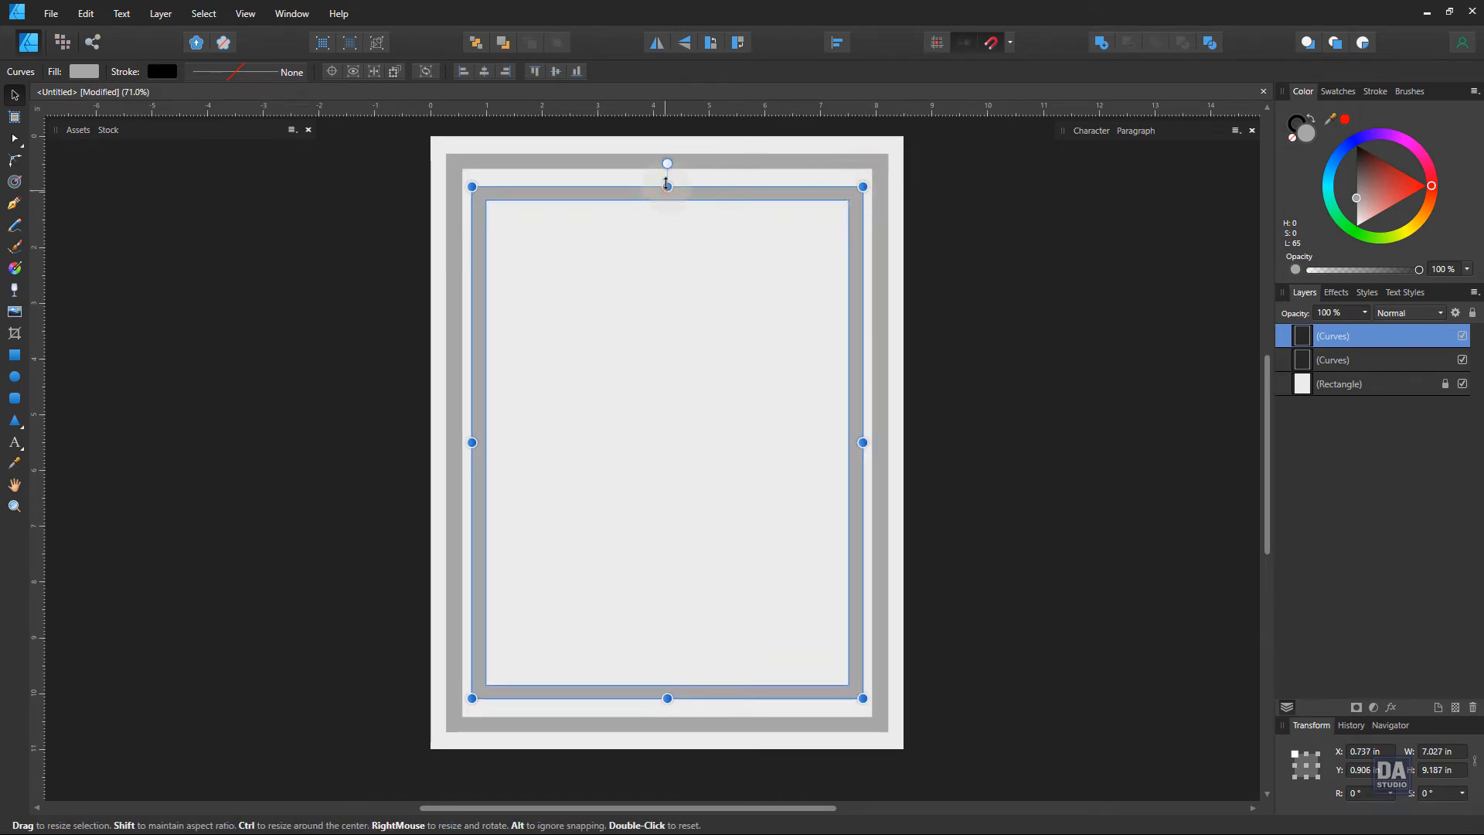
drag(667, 186, 667, 182)
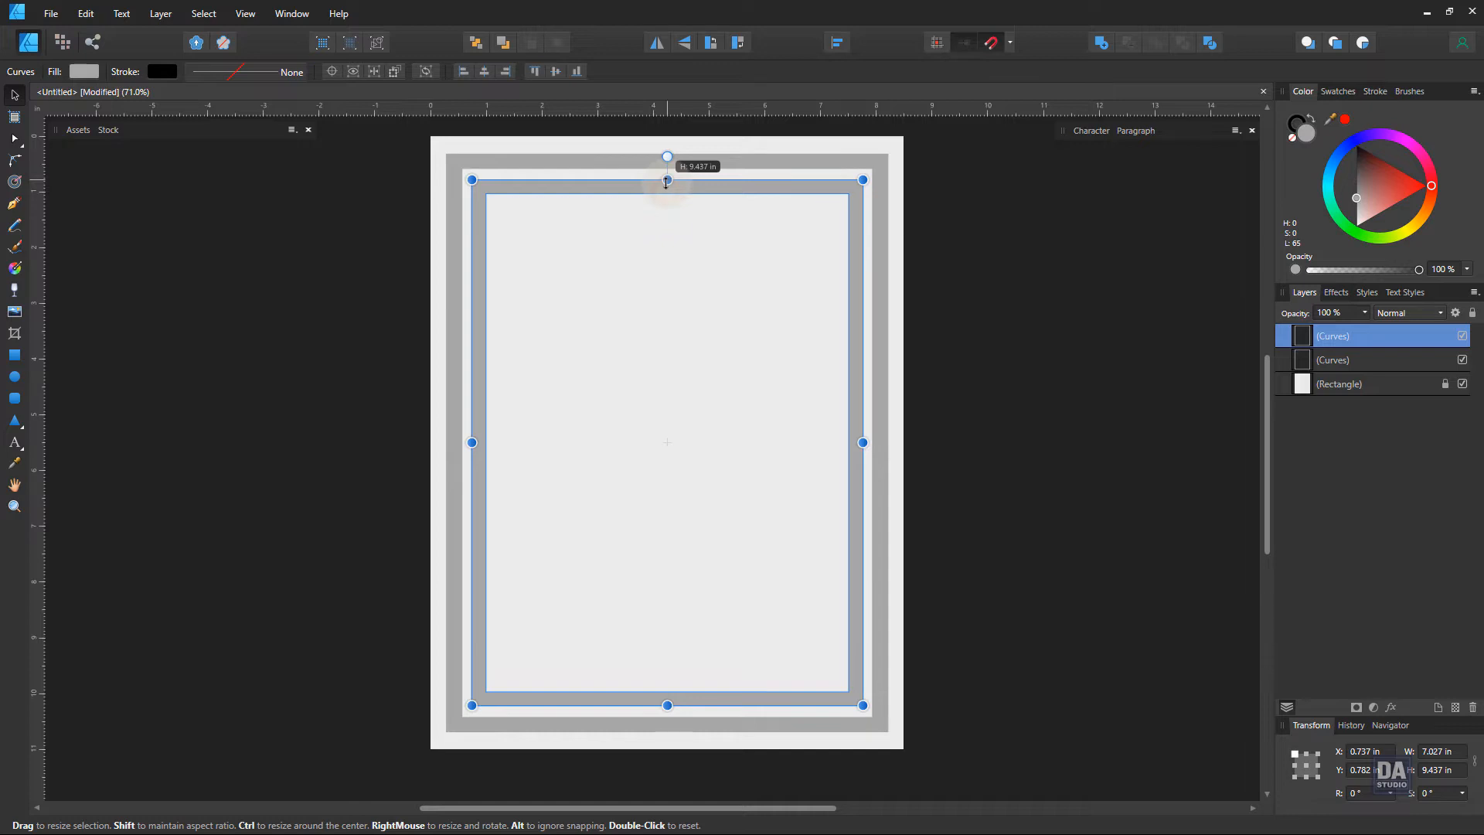
drag(667, 182, 667, 179)
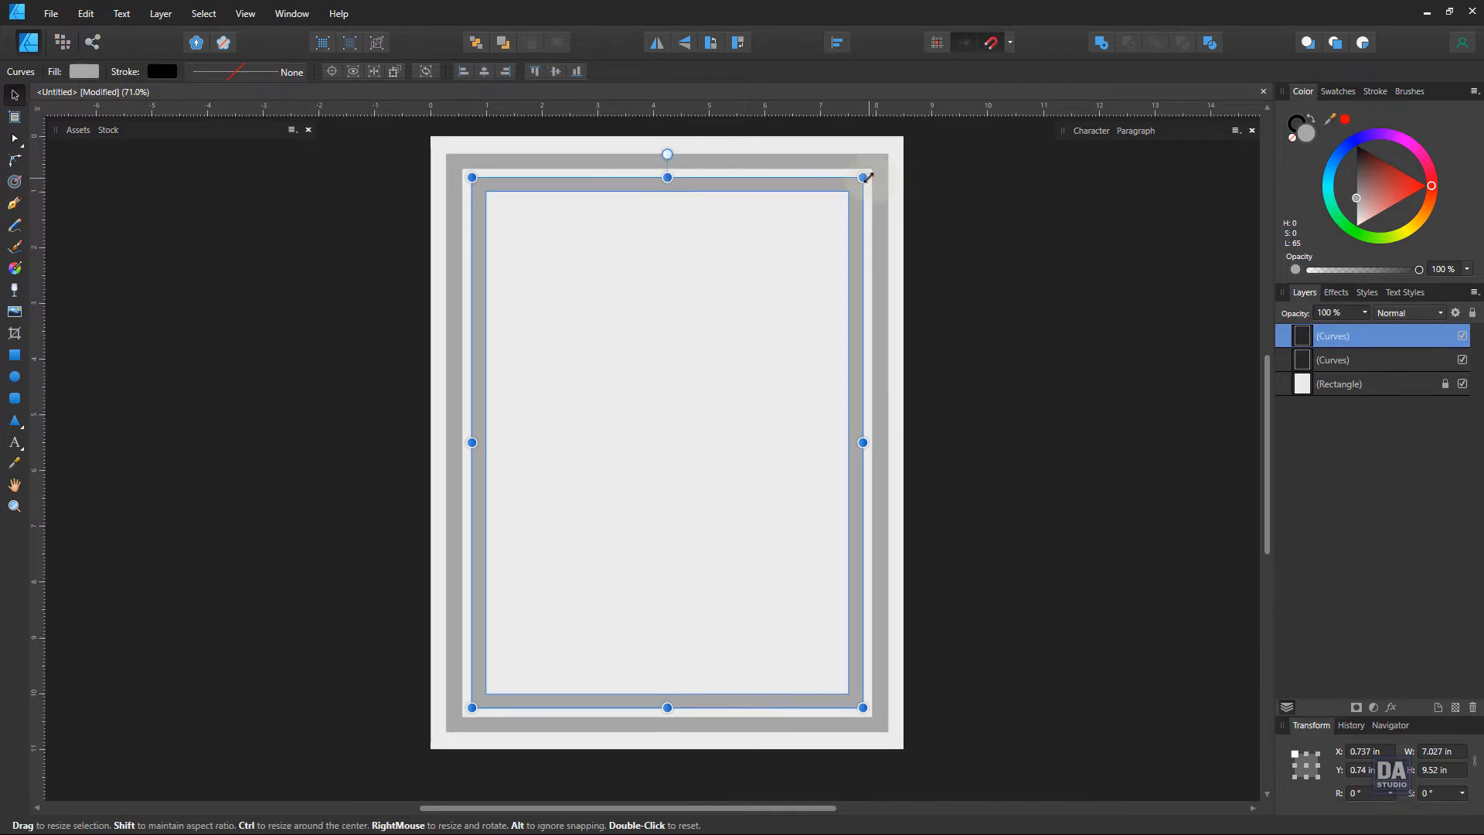
drag(867, 182, 866, 184)
click(1047, 263)
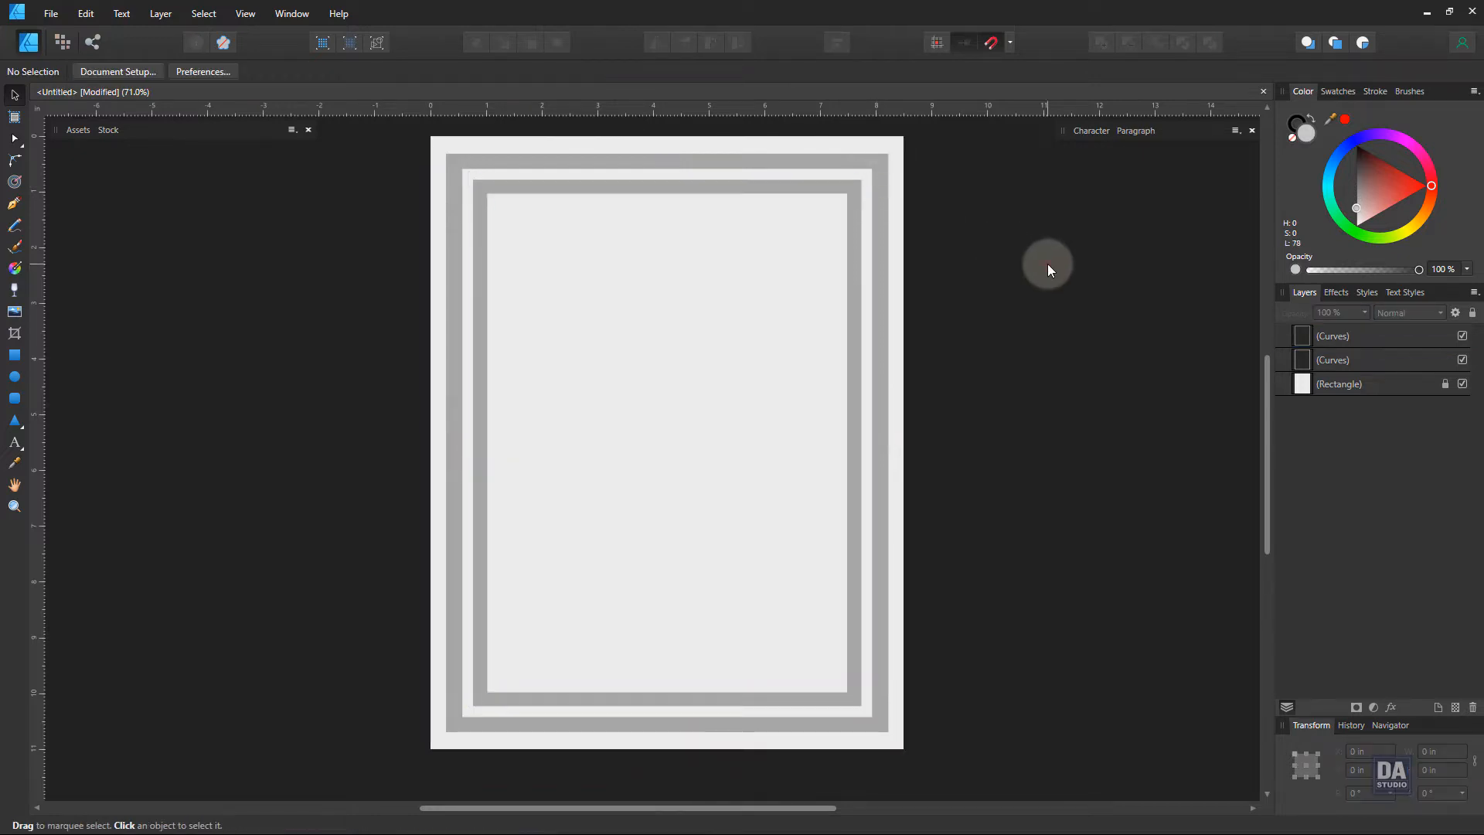
Save the document as untitled
key(space)
drag(1043, 302, 1030, 302)
drag(744, 300, 774, 301)
click(967, 422)
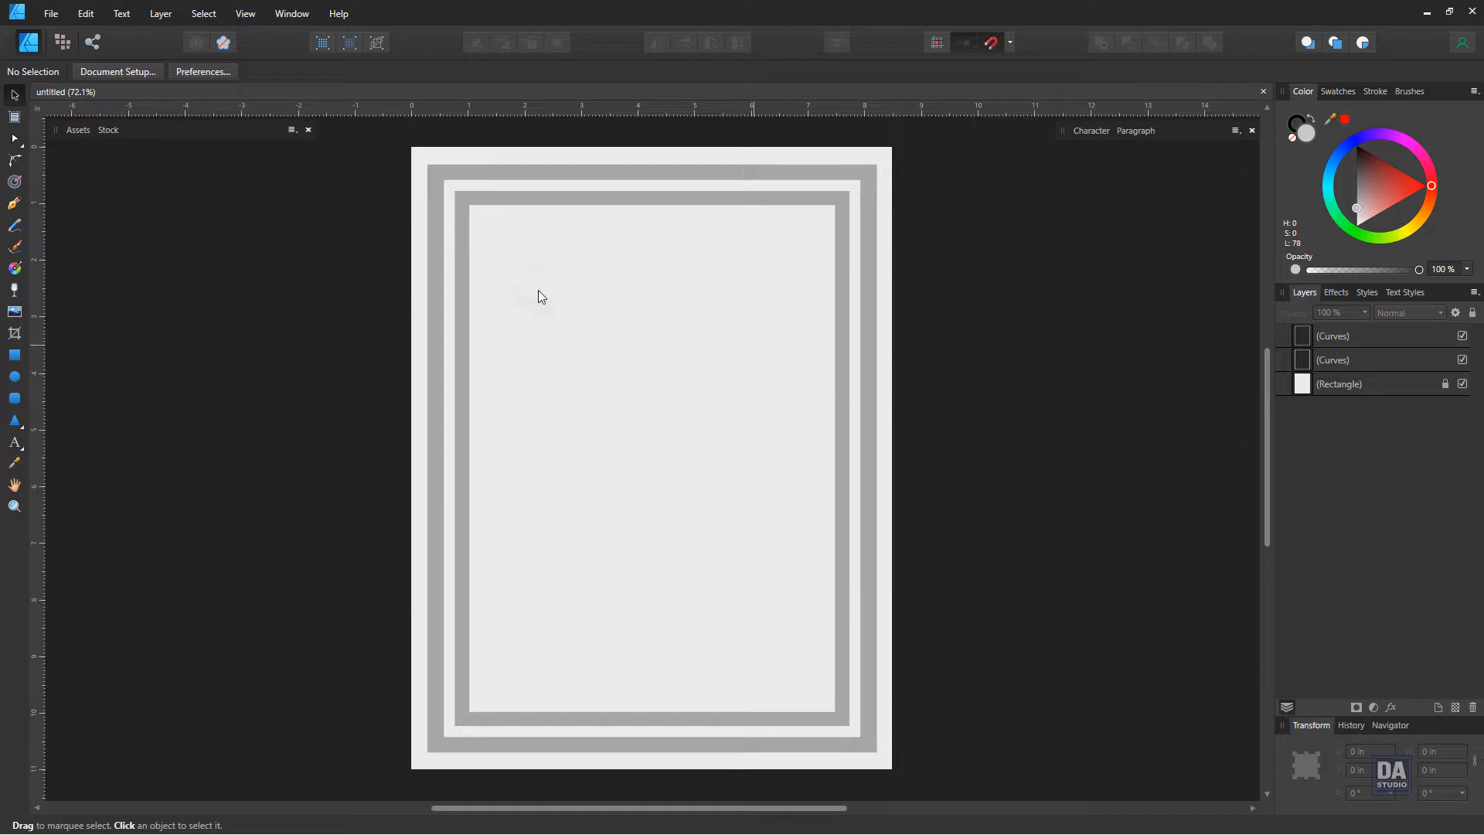
Place the Pexels stock photo of the woman leaning on the pool edge from the "girls" results and order it beneath both frames
click(108, 130)
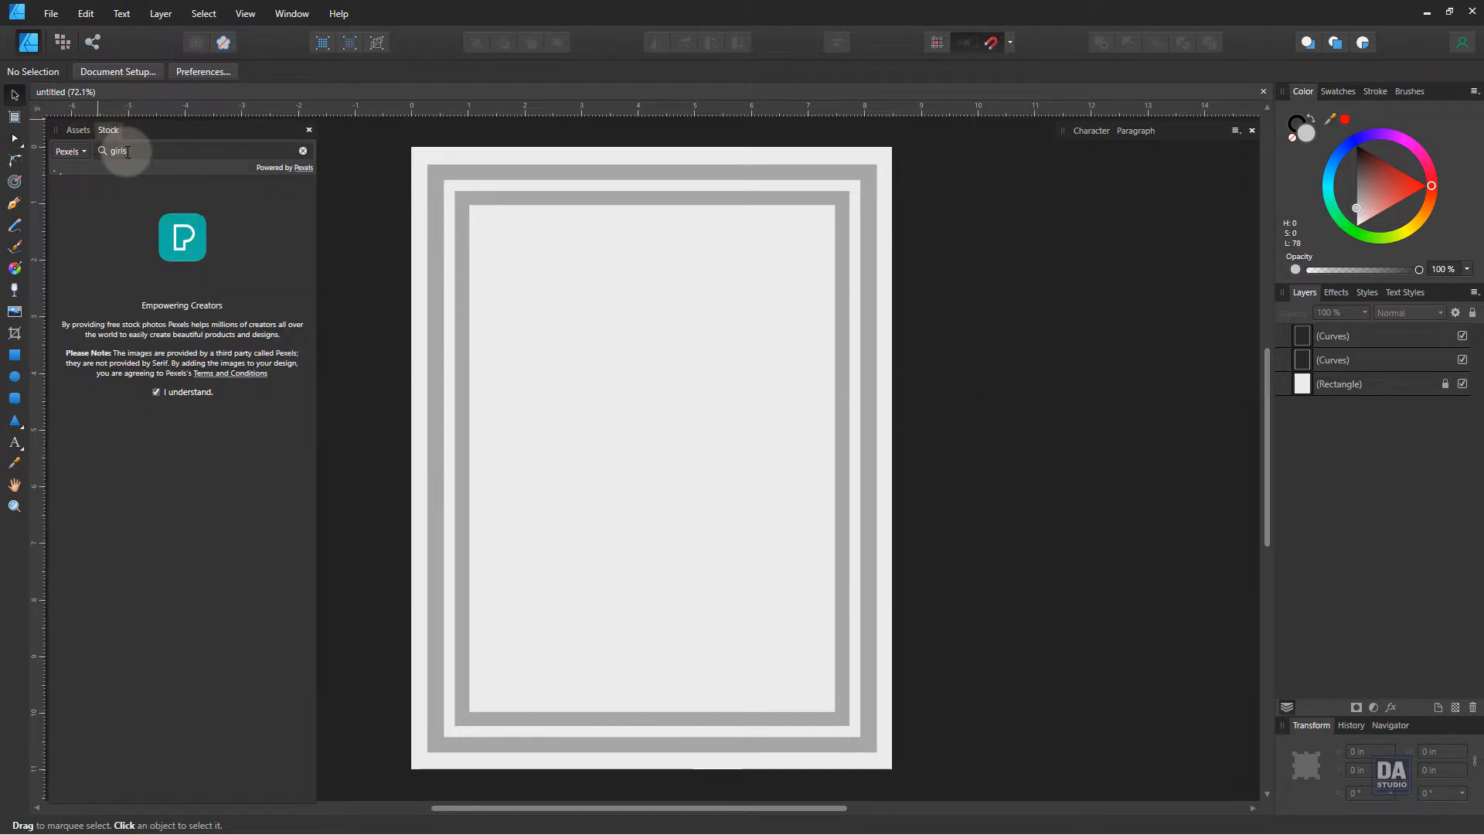
scroll(179, 500, down, 1)
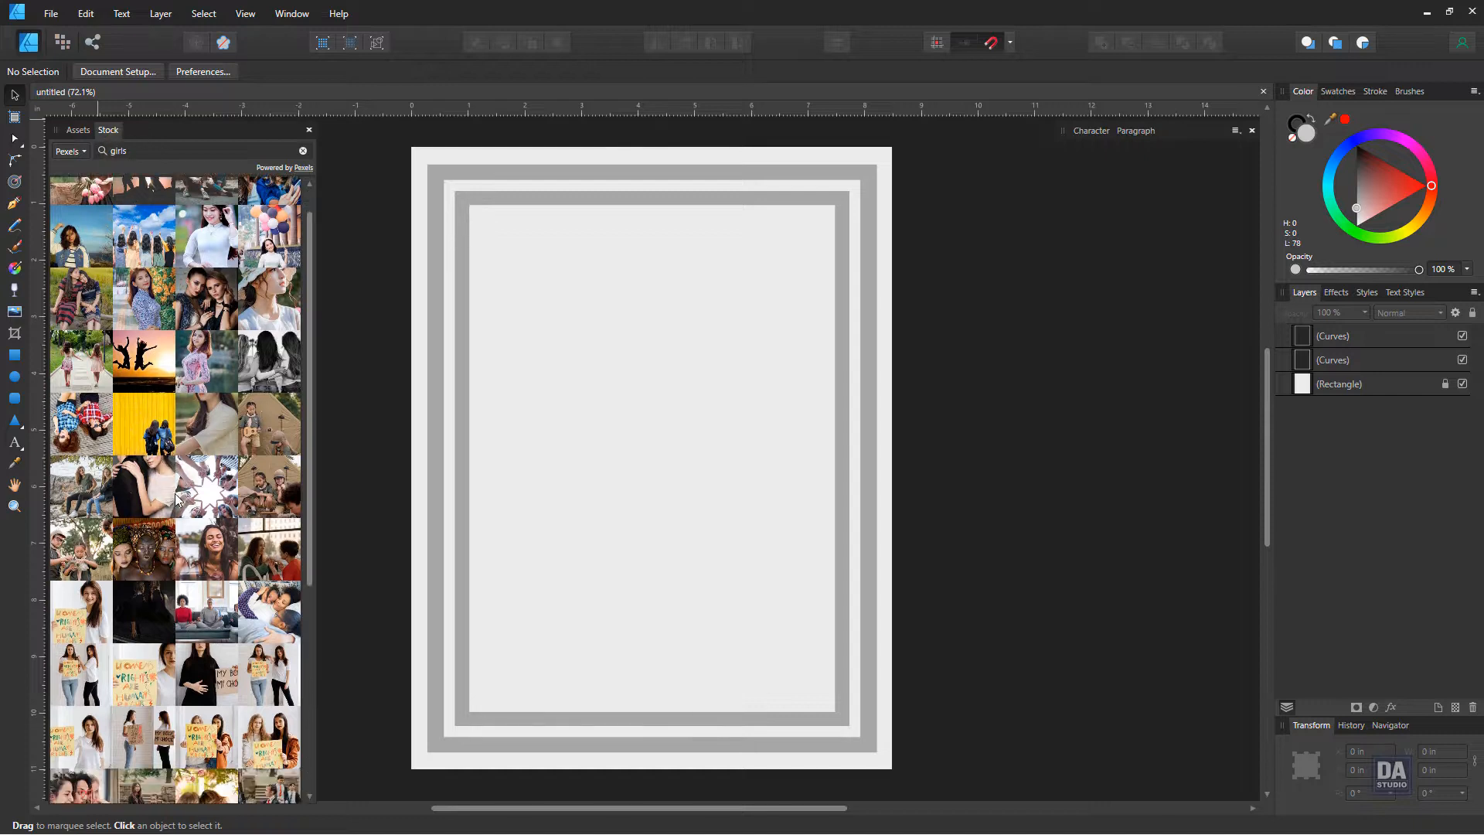
scroll(178, 500, down, 5)
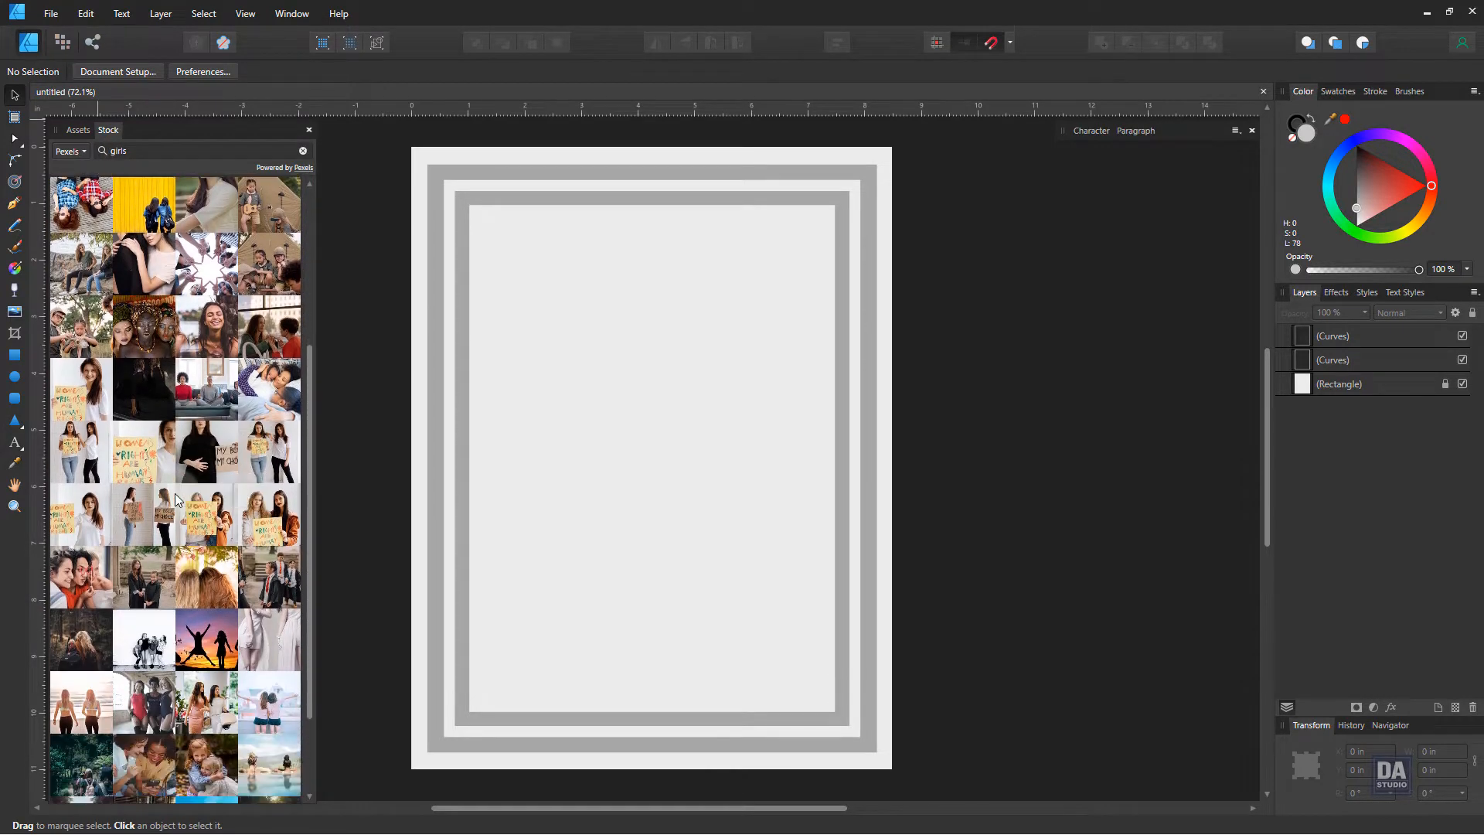
scroll(176, 500, down, 1)
drag(260, 694, 788, 454)
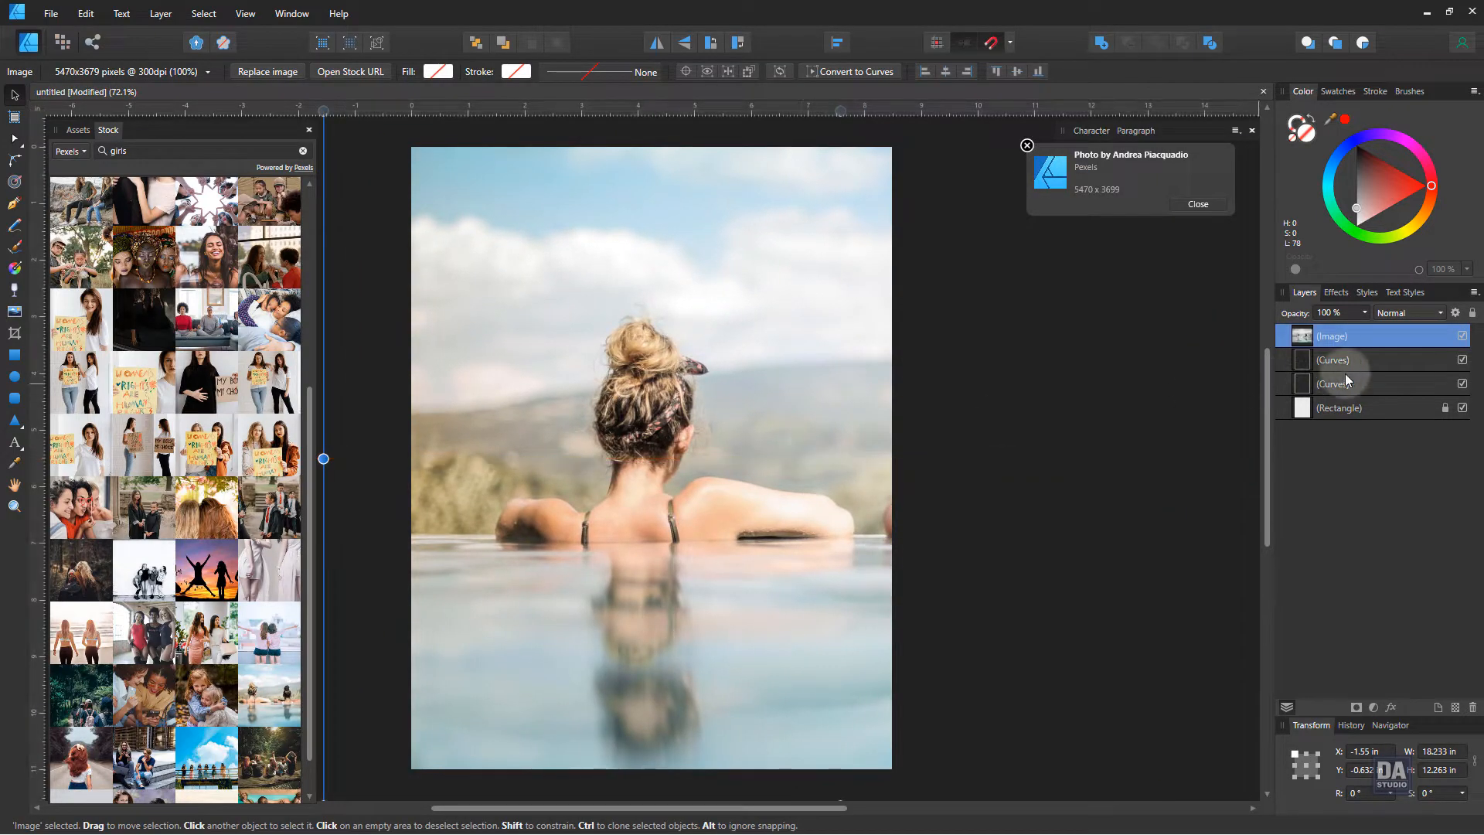
drag(1372, 347, 1374, 399)
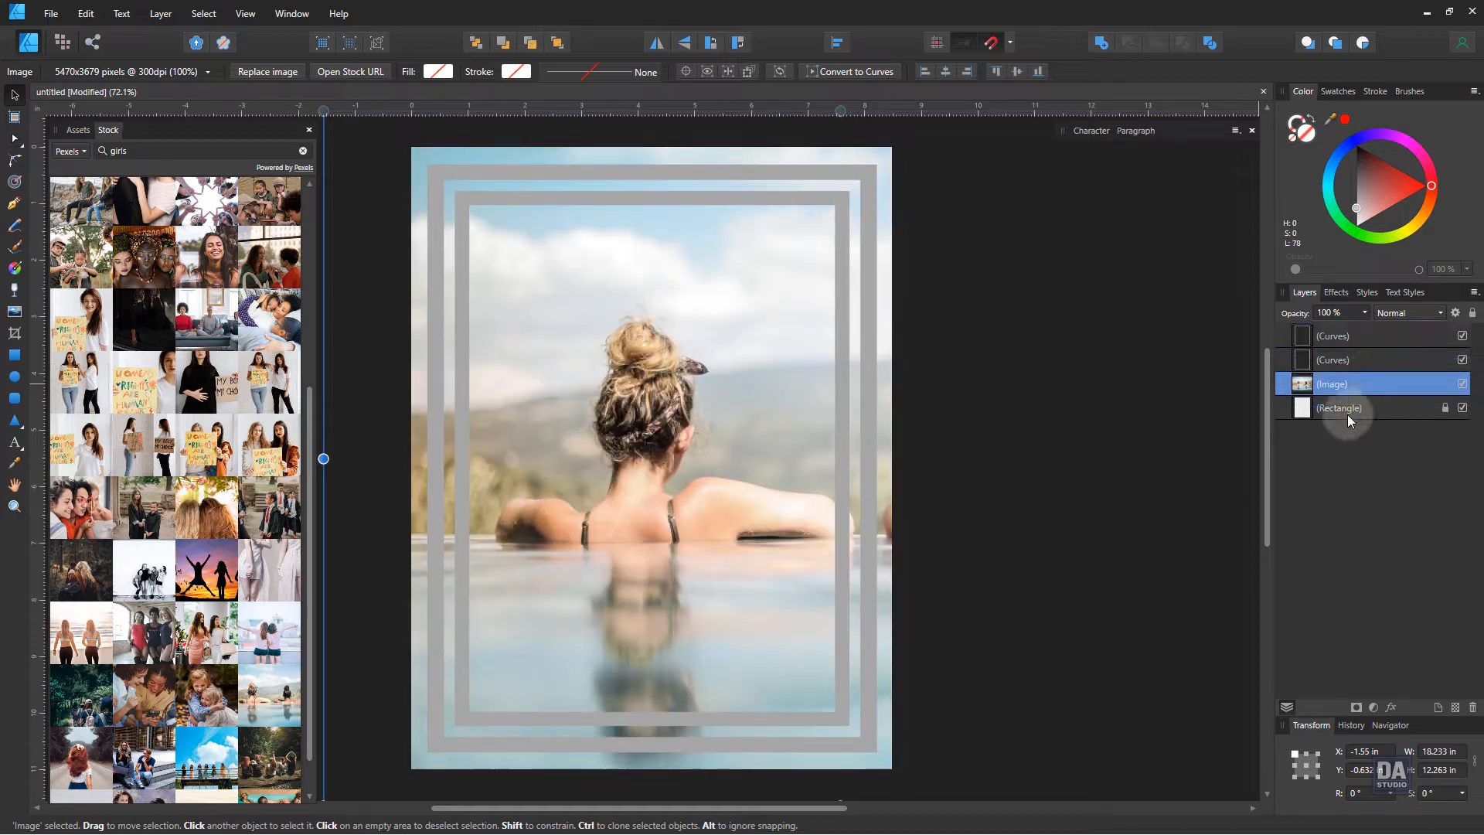
Enlarge the photo to about 19.12 × 12.86 in, position the woman in the middle of the page, and lock the image layer
scroll(850, 461, down, 3)
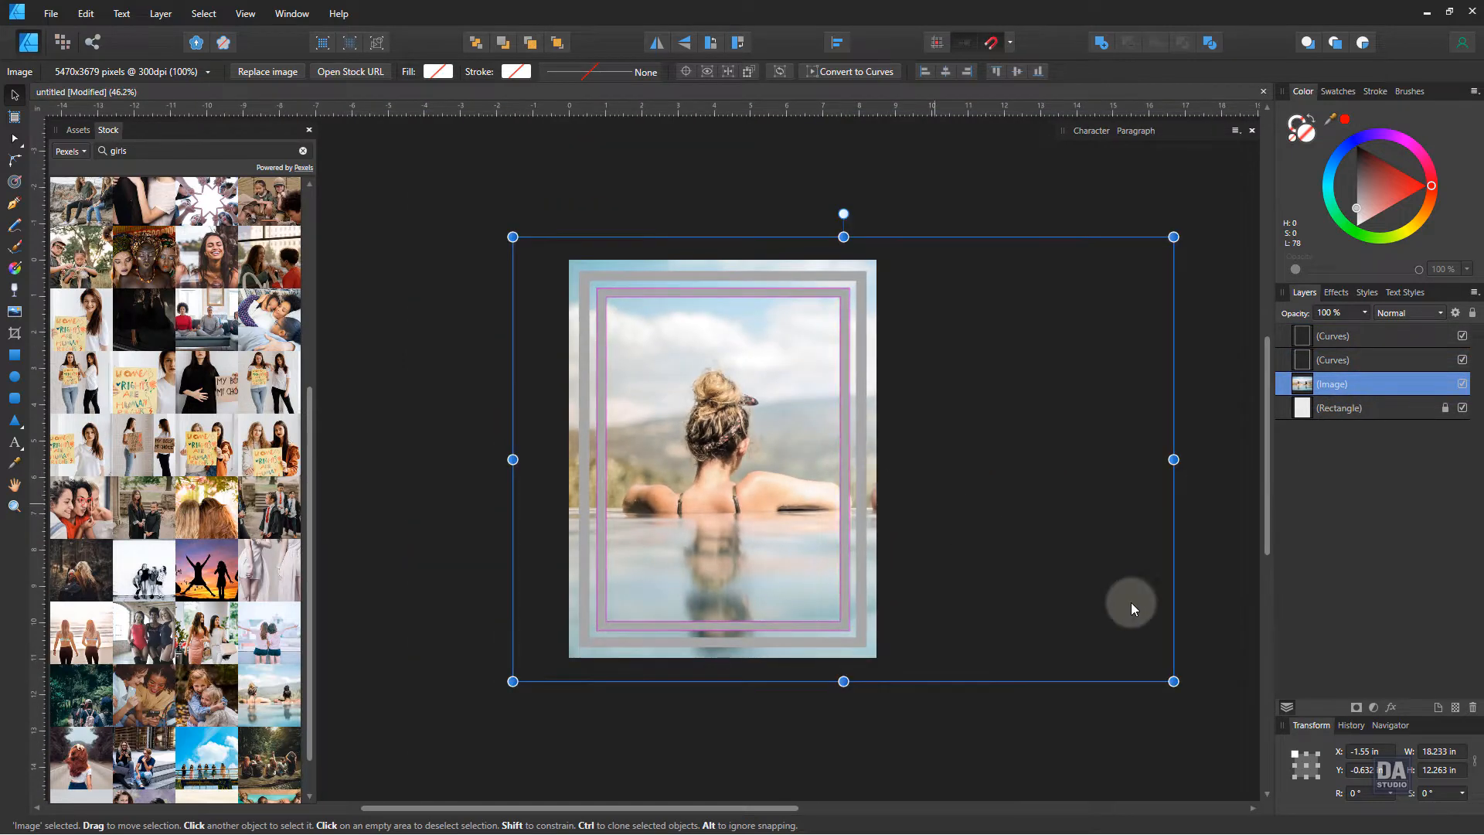
mouse_move(1182, 680)
mouse_down()
mouse_move(1156, 680)
mouse_move(1176, 679)
mouse_up()
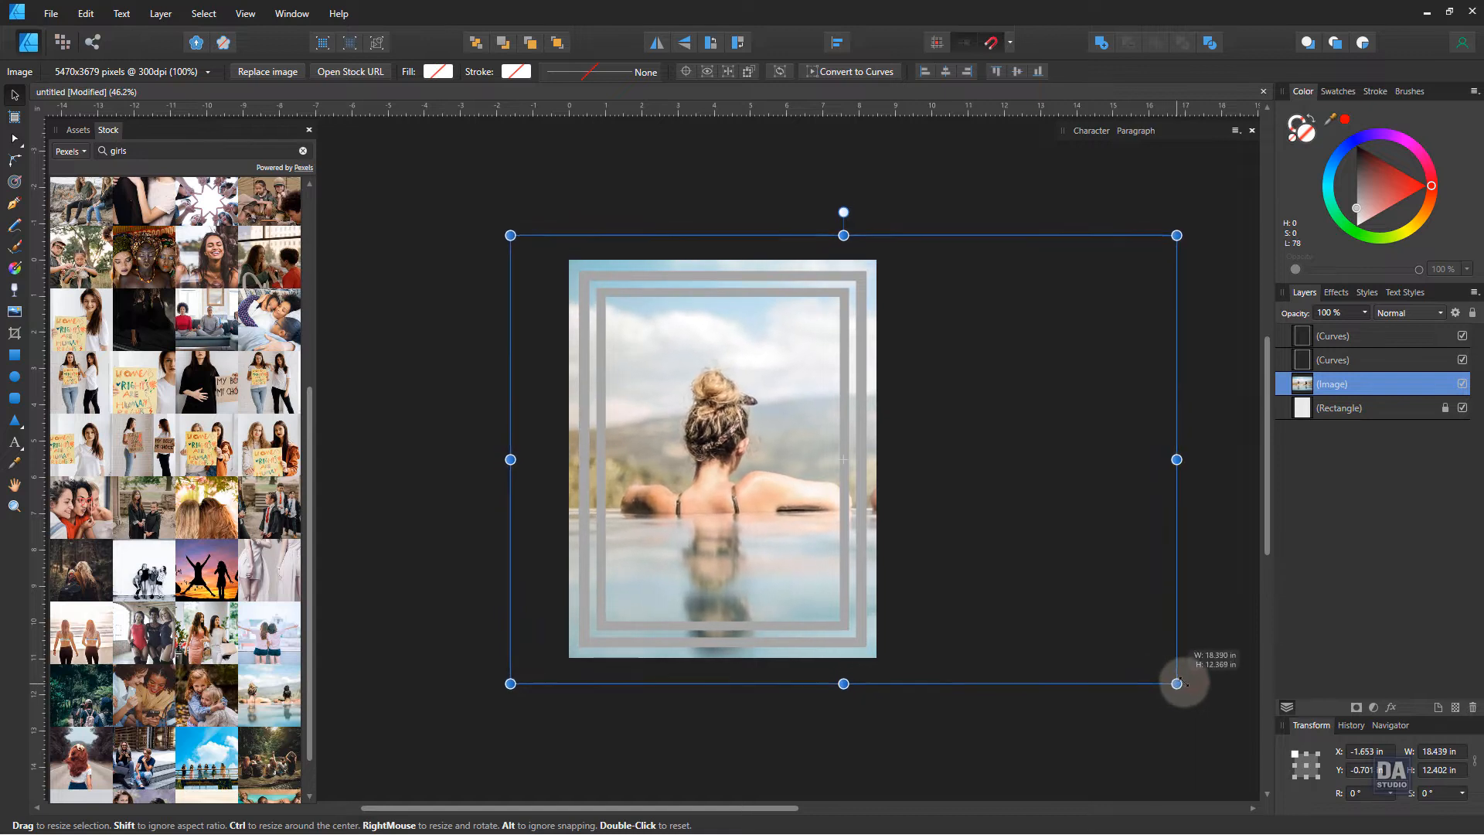
drag(1032, 606, 1042, 604)
drag(1176, 685, 1184, 690)
drag(1015, 615, 1008, 618)
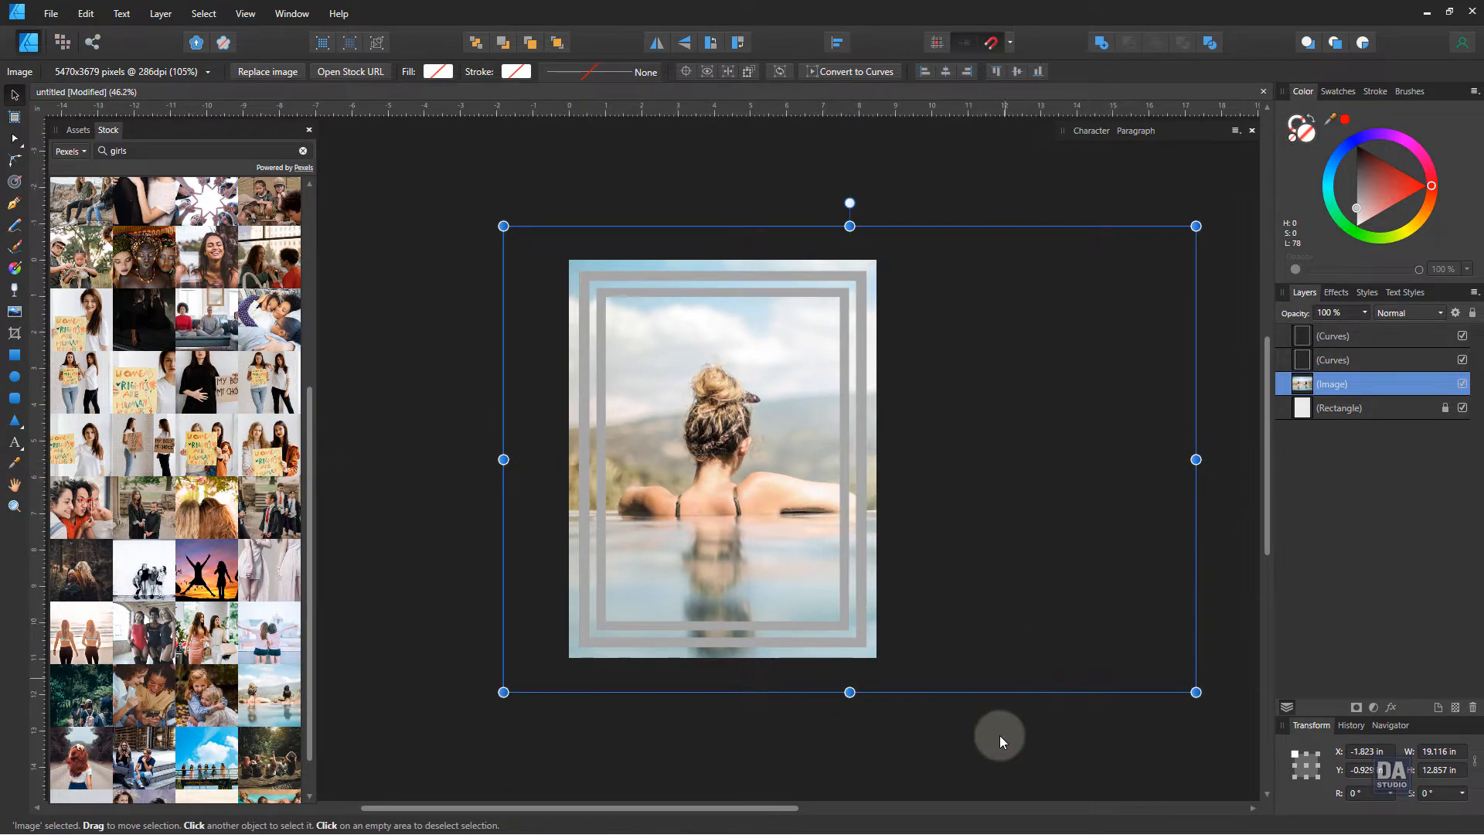
click(1472, 313)
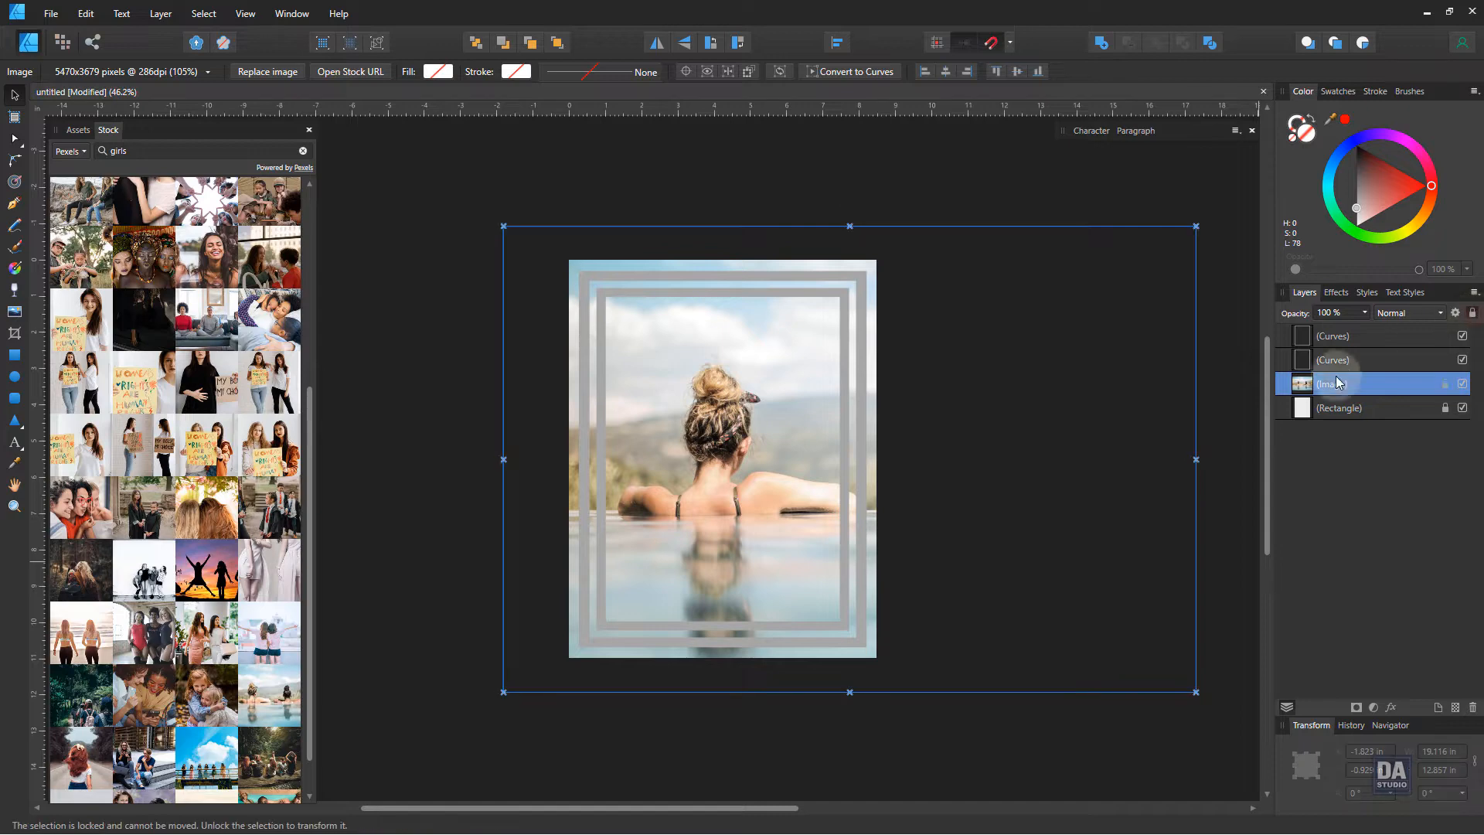
Add a Brightness and Contrast adjustment to the photo with brightness -10% and contrast 24%
click(1374, 708)
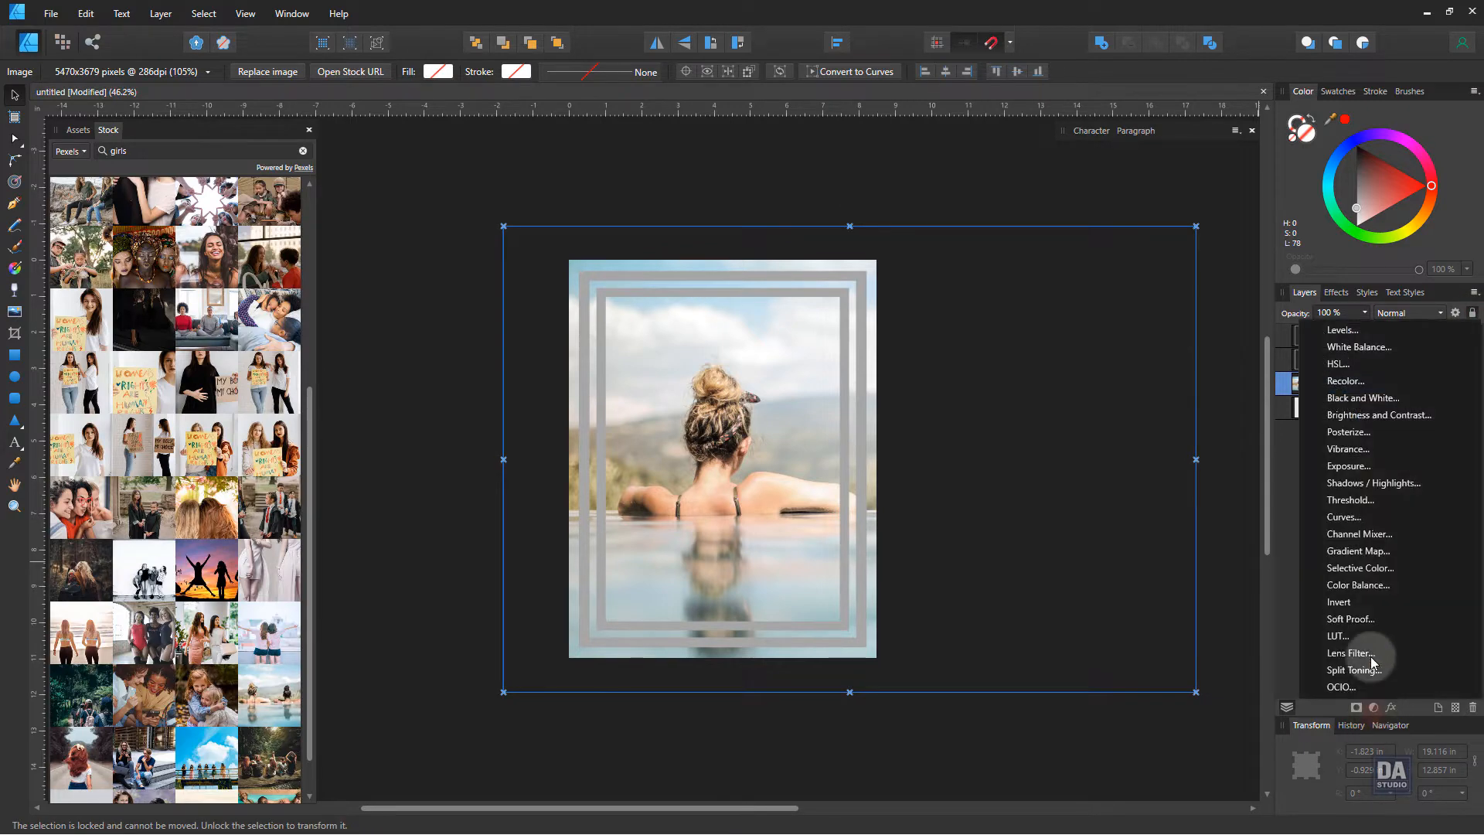
click(1398, 415)
drag(1051, 718, 1037, 684)
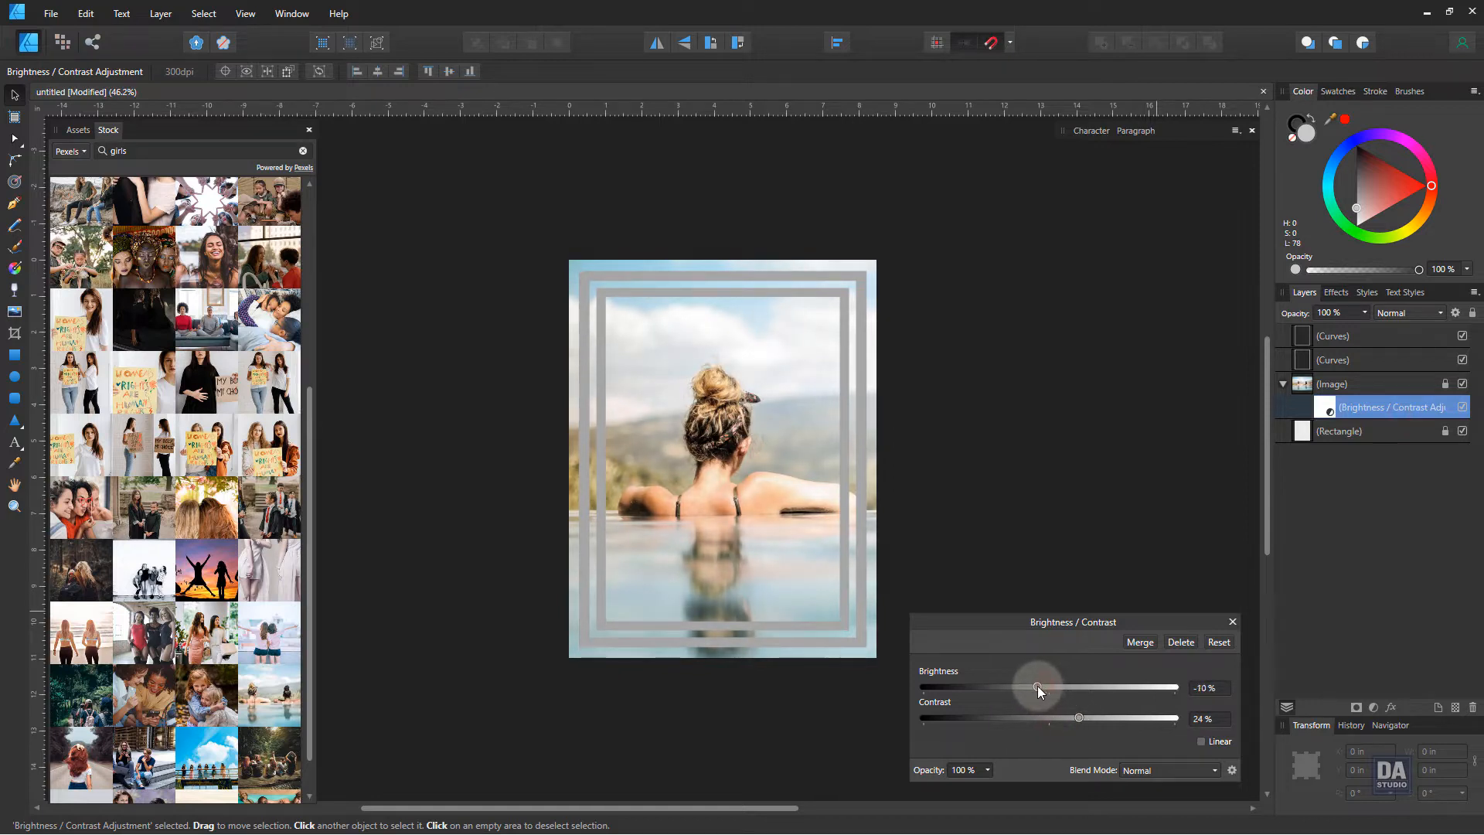
click(1232, 622)
click(1055, 632)
scroll(835, 580, up, 3)
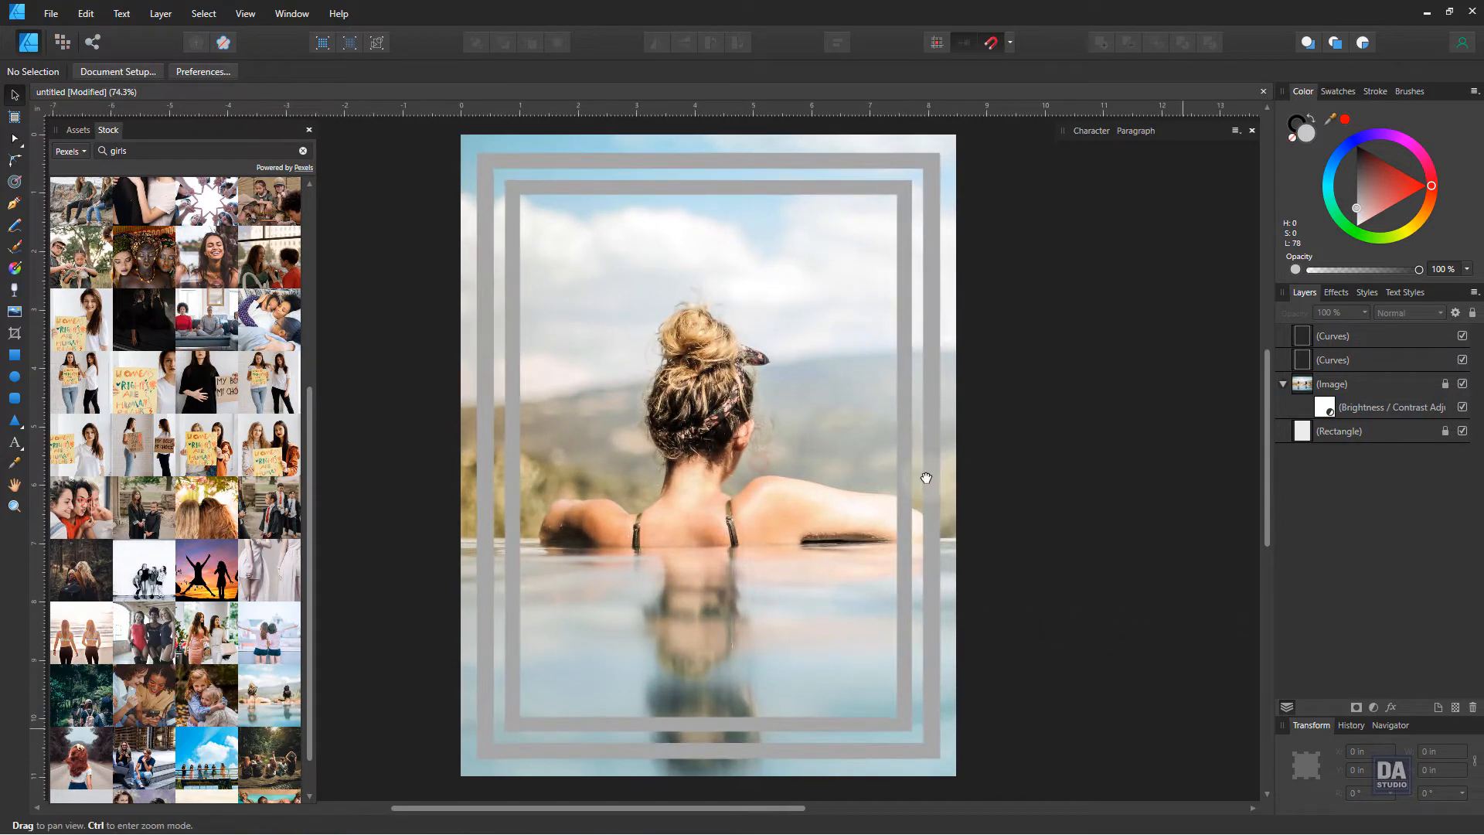
Collapse the stock photo browser and merge the two grey frames into a single shape with the Add operation
click(160, 130)
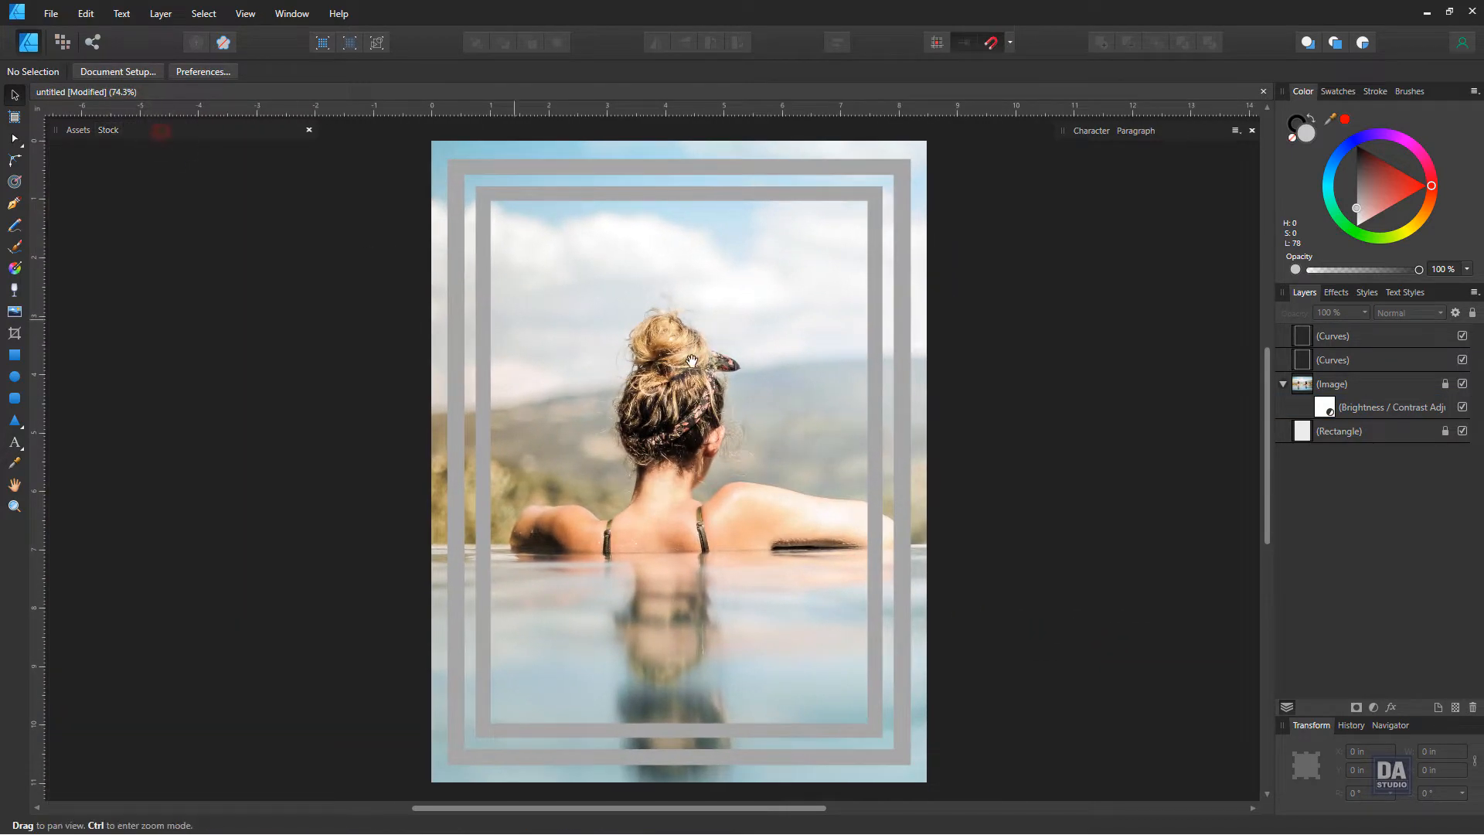
scroll(692, 360, right, 2)
click(837, 337)
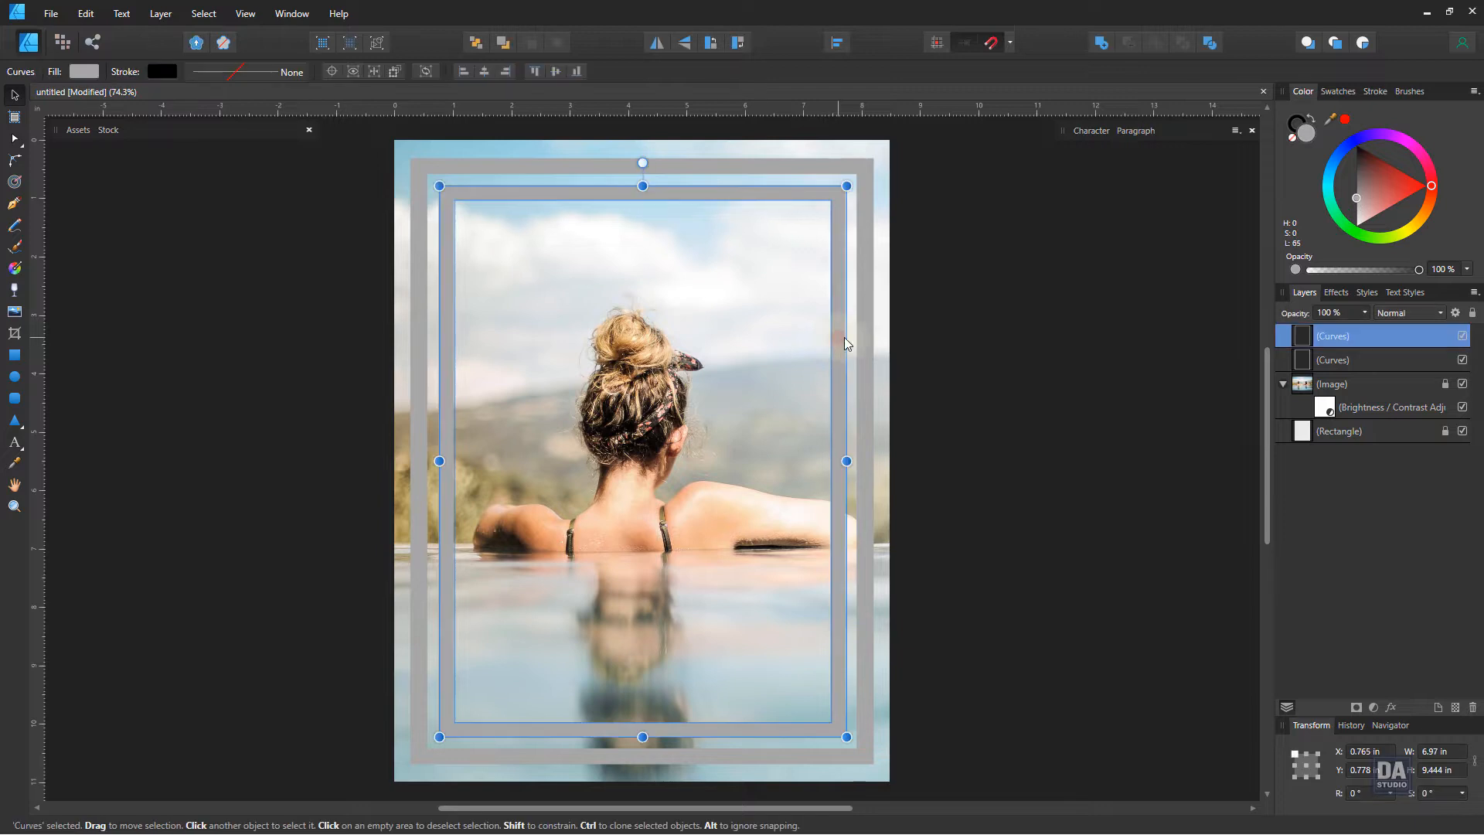
shift+click(865, 335)
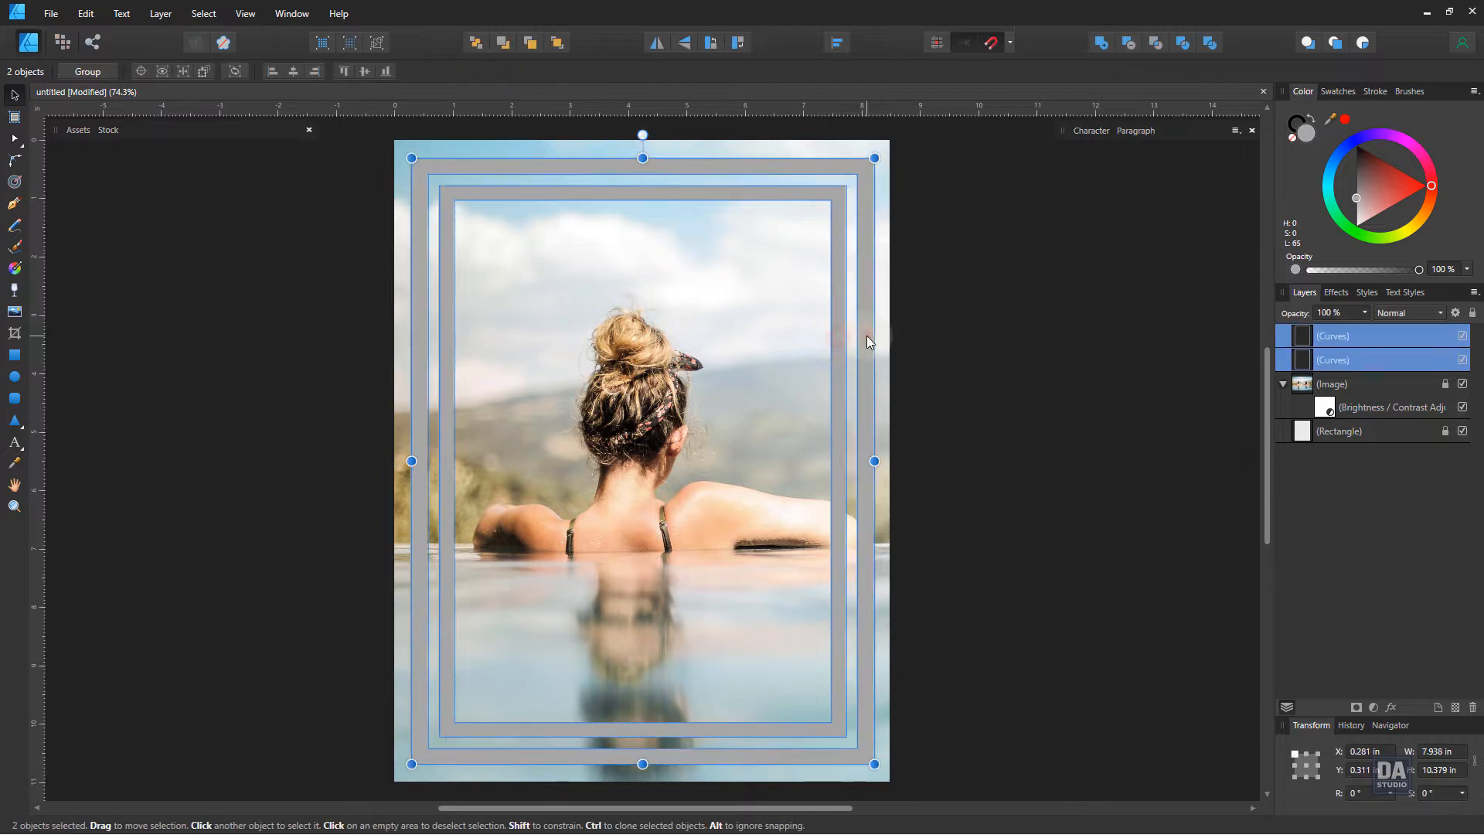
click(1101, 45)
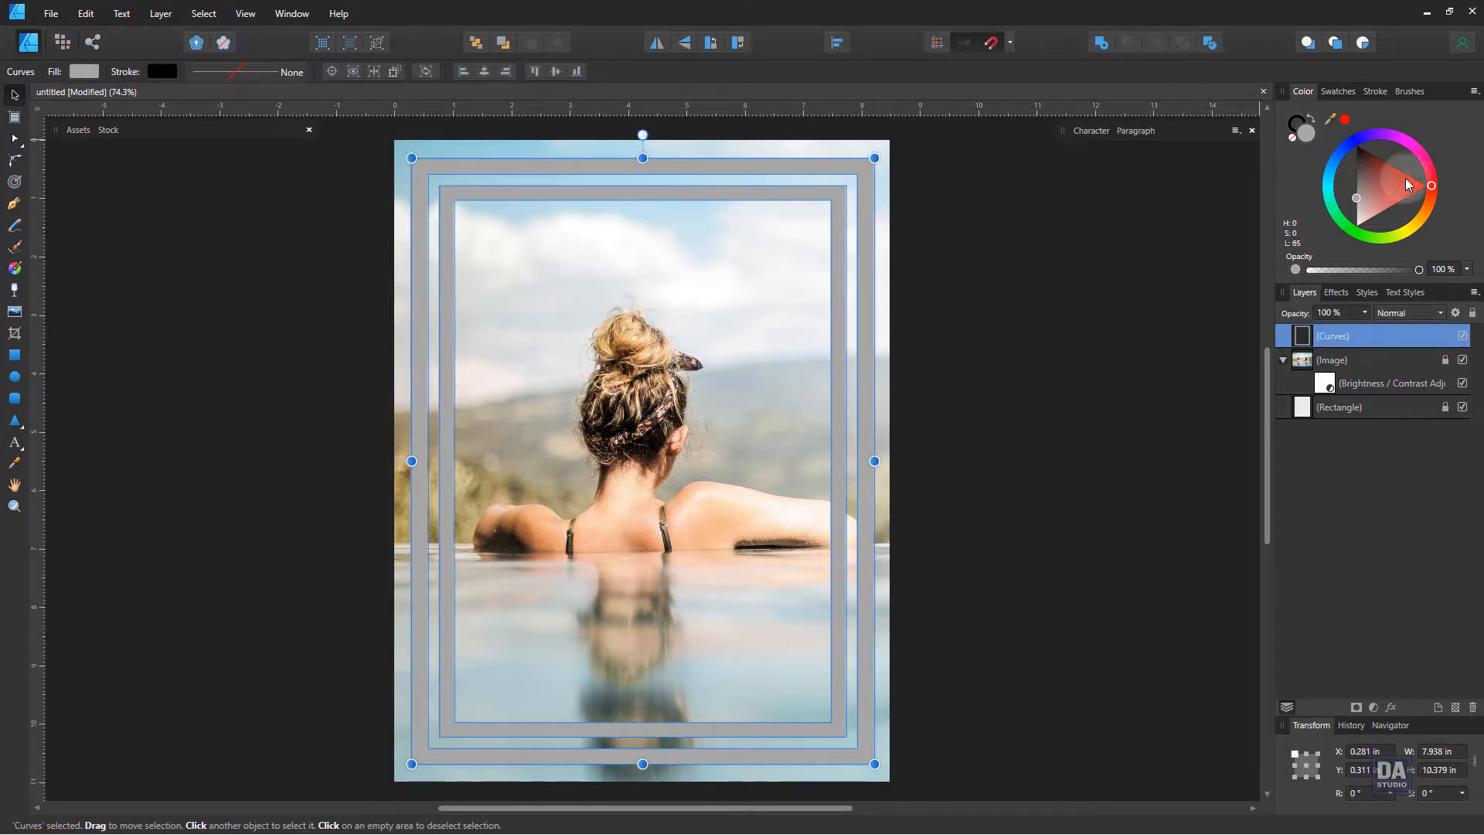
Fill the combined frame with a pinkish red of hue 345 and lightness 64, then deselect it
click(1420, 156)
mouse_move(1391, 167)
mouse_down()
mouse_move(1402, 183)
mouse_move(1431, 159)
mouse_move(1436, 187)
mouse_move(1436, 170)
mouse_move(1394, 194)
mouse_up()
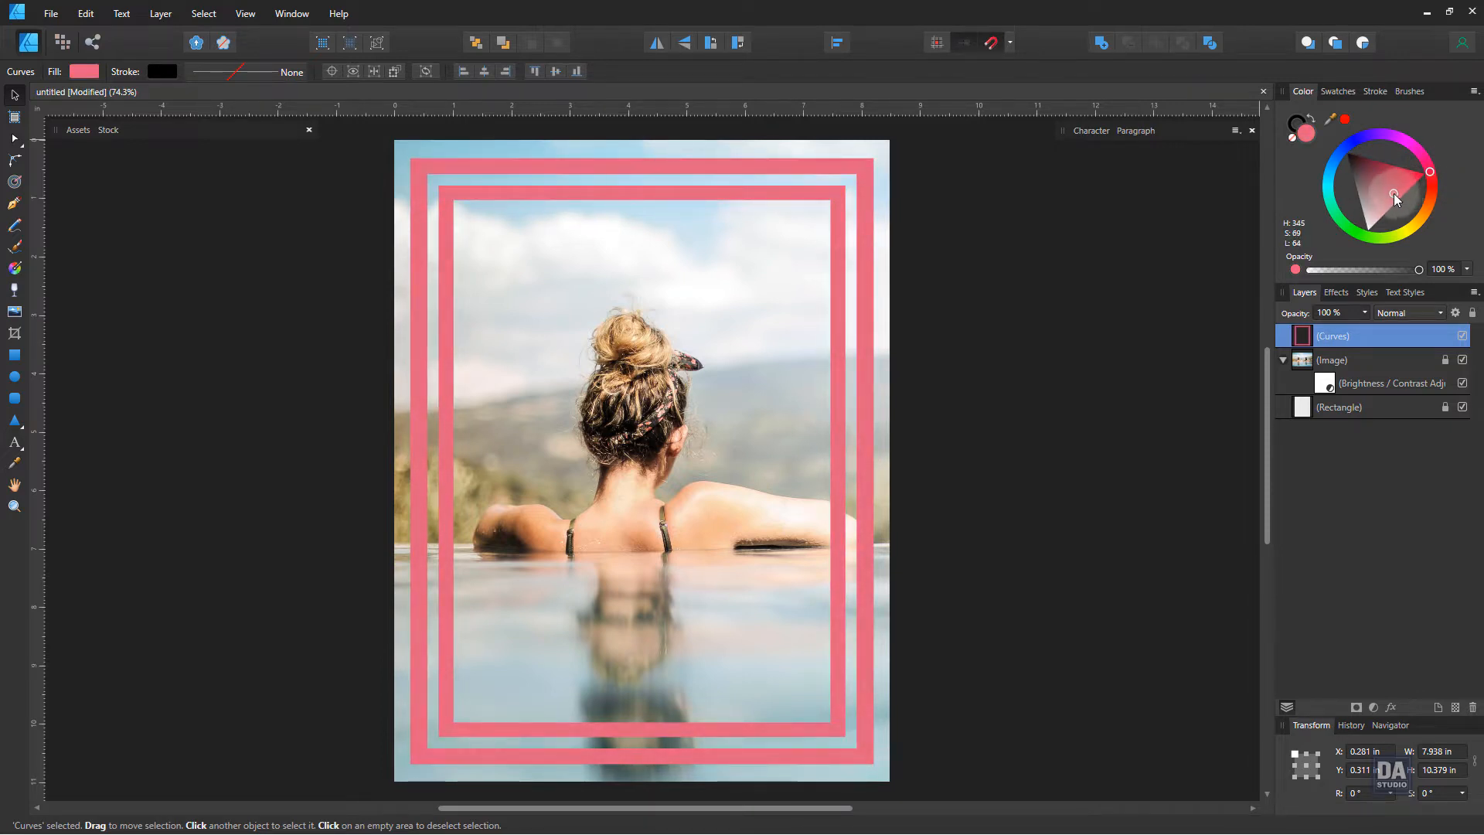
click(1125, 348)
drag(813, 427, 788, 474)
click(250, 210)
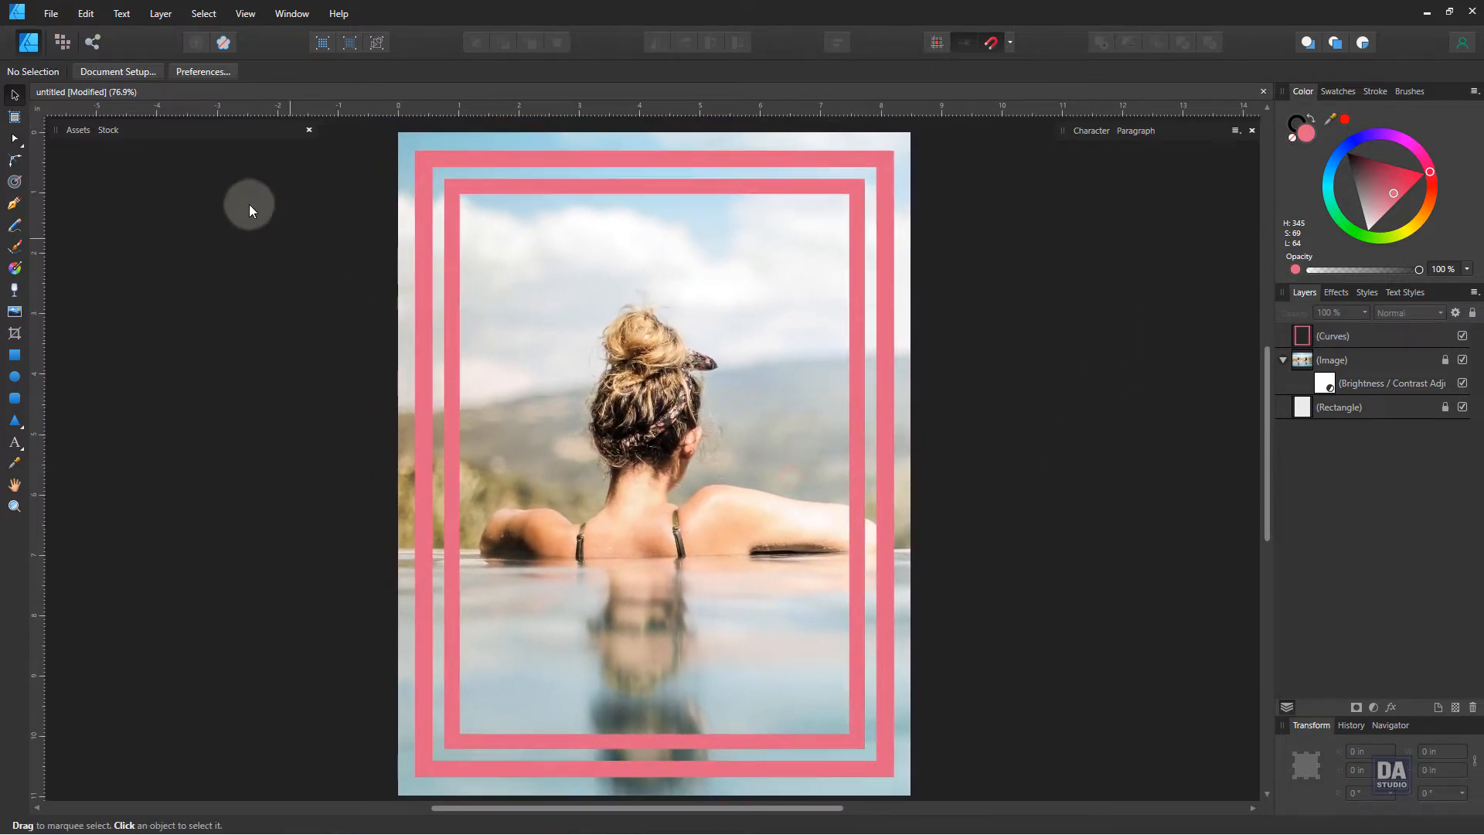
Switch to the Pixel Persona, choose the Paint Brush tool, and add a mask to the combined frame layer
click(65, 34)
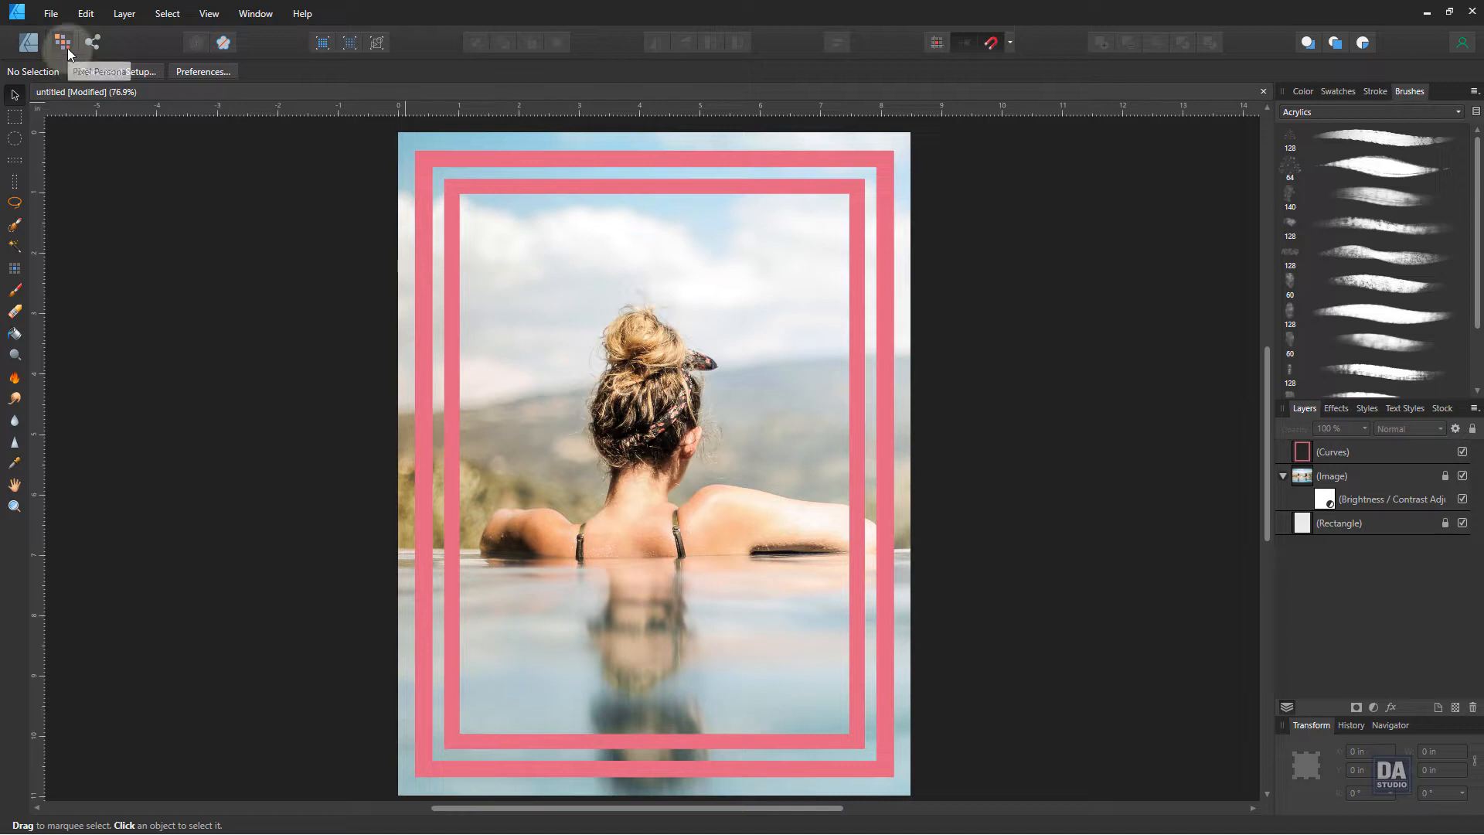
click(17, 291)
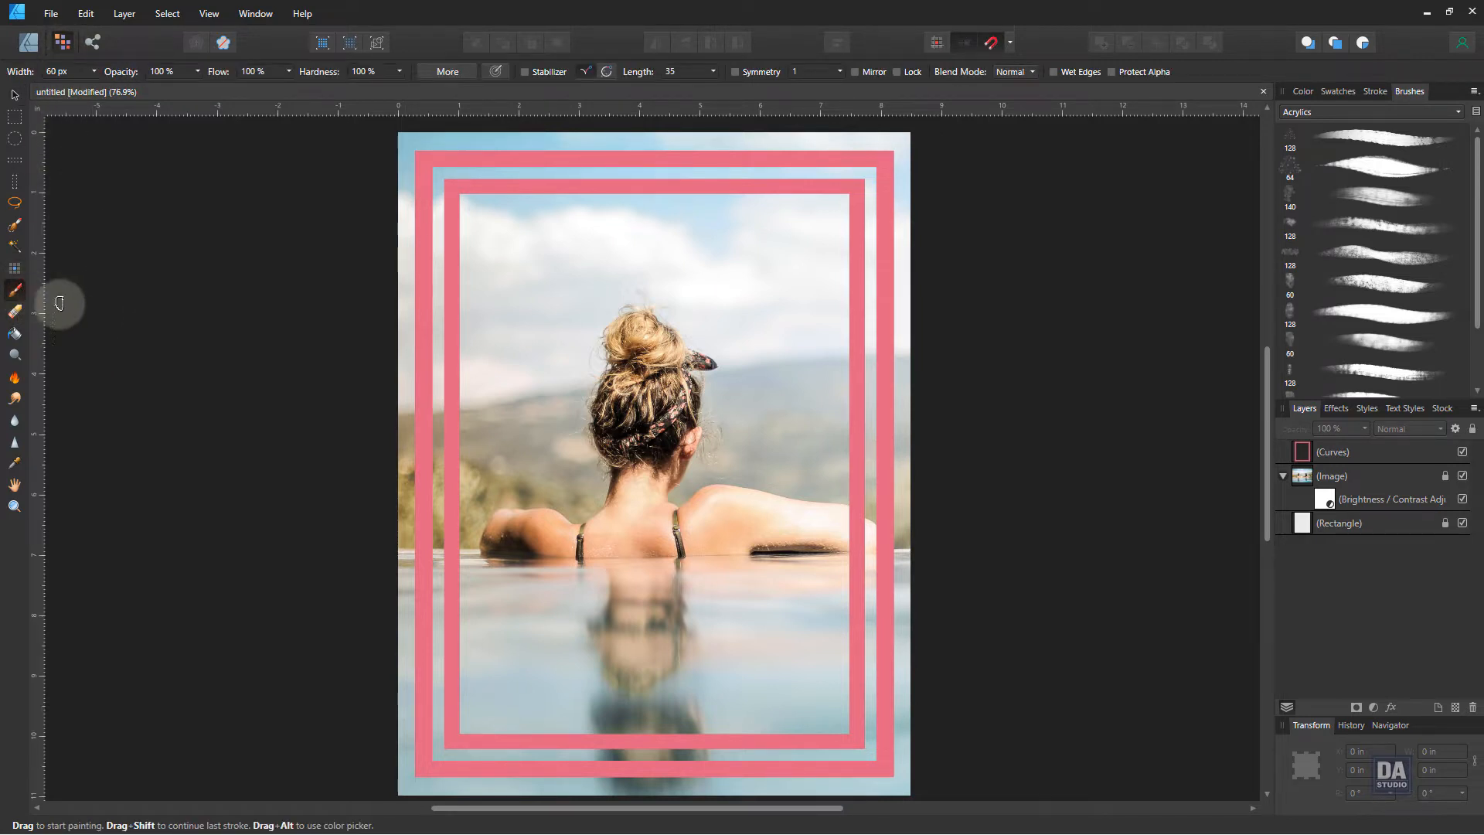
click(1369, 453)
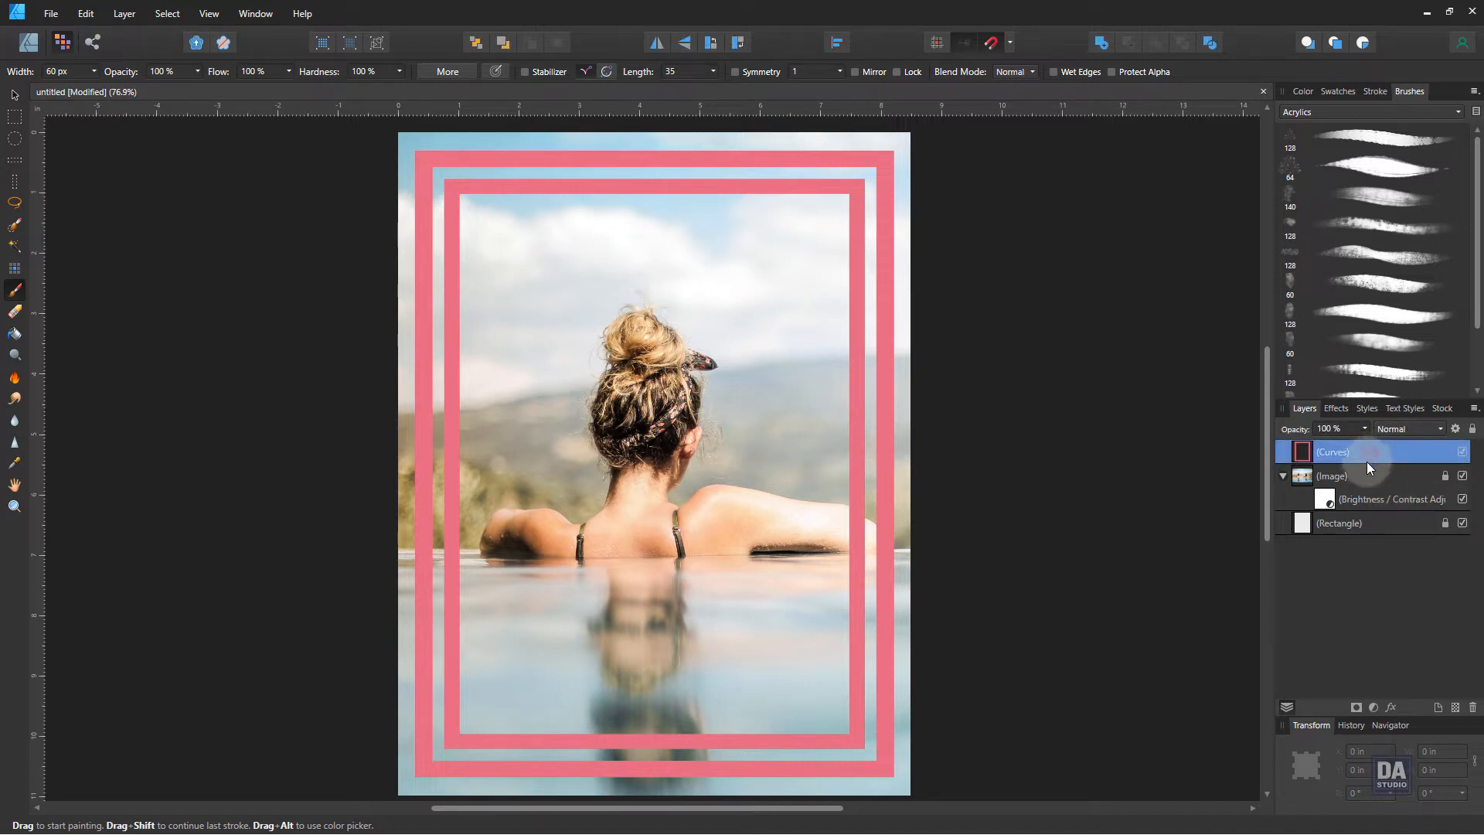
click(1356, 707)
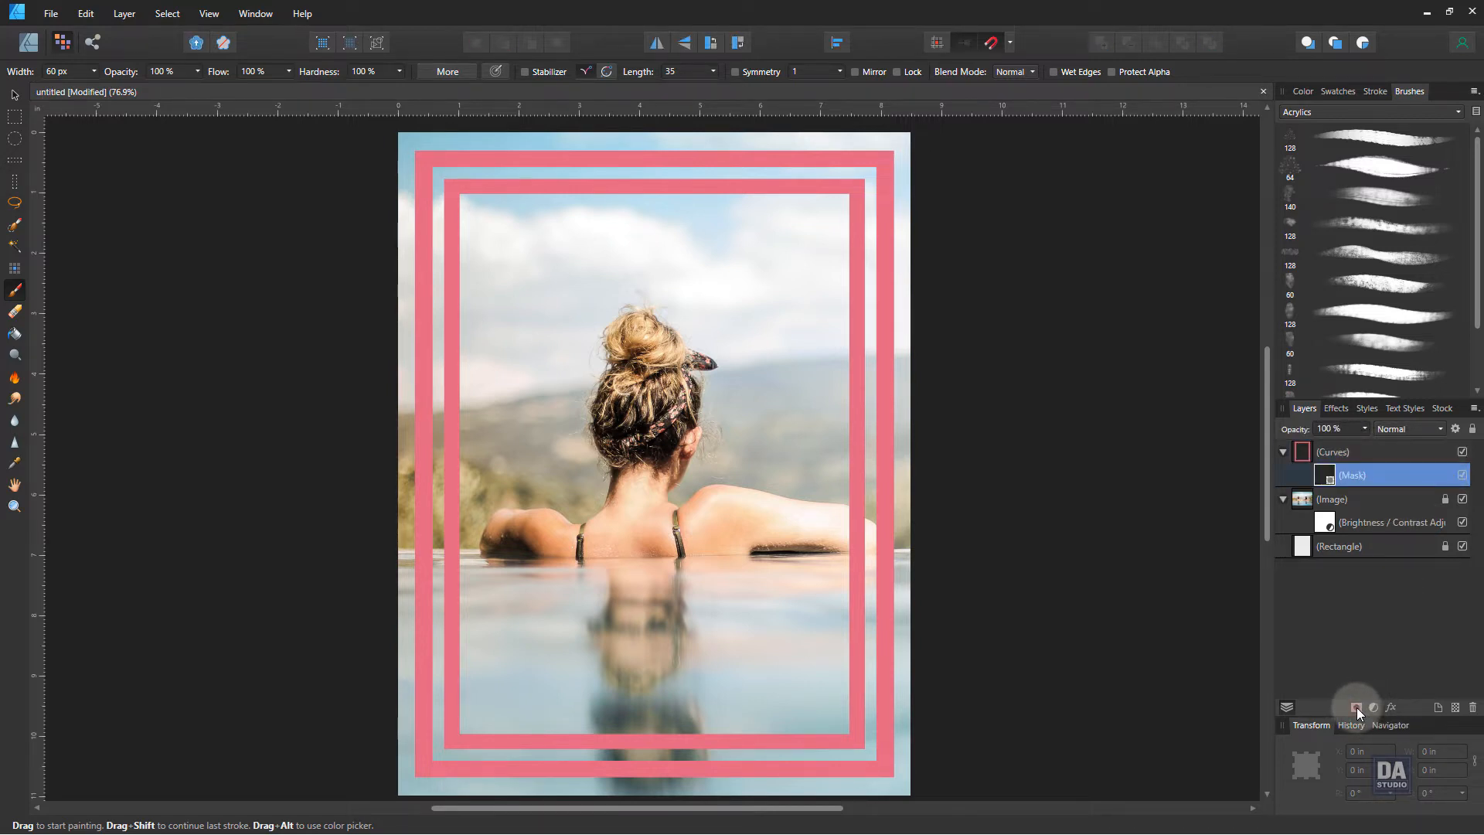
Choose the sixth Acrylics brush, with a default width of 60 px, and enlarge it to about 255 px for painting in black
click(1376, 283)
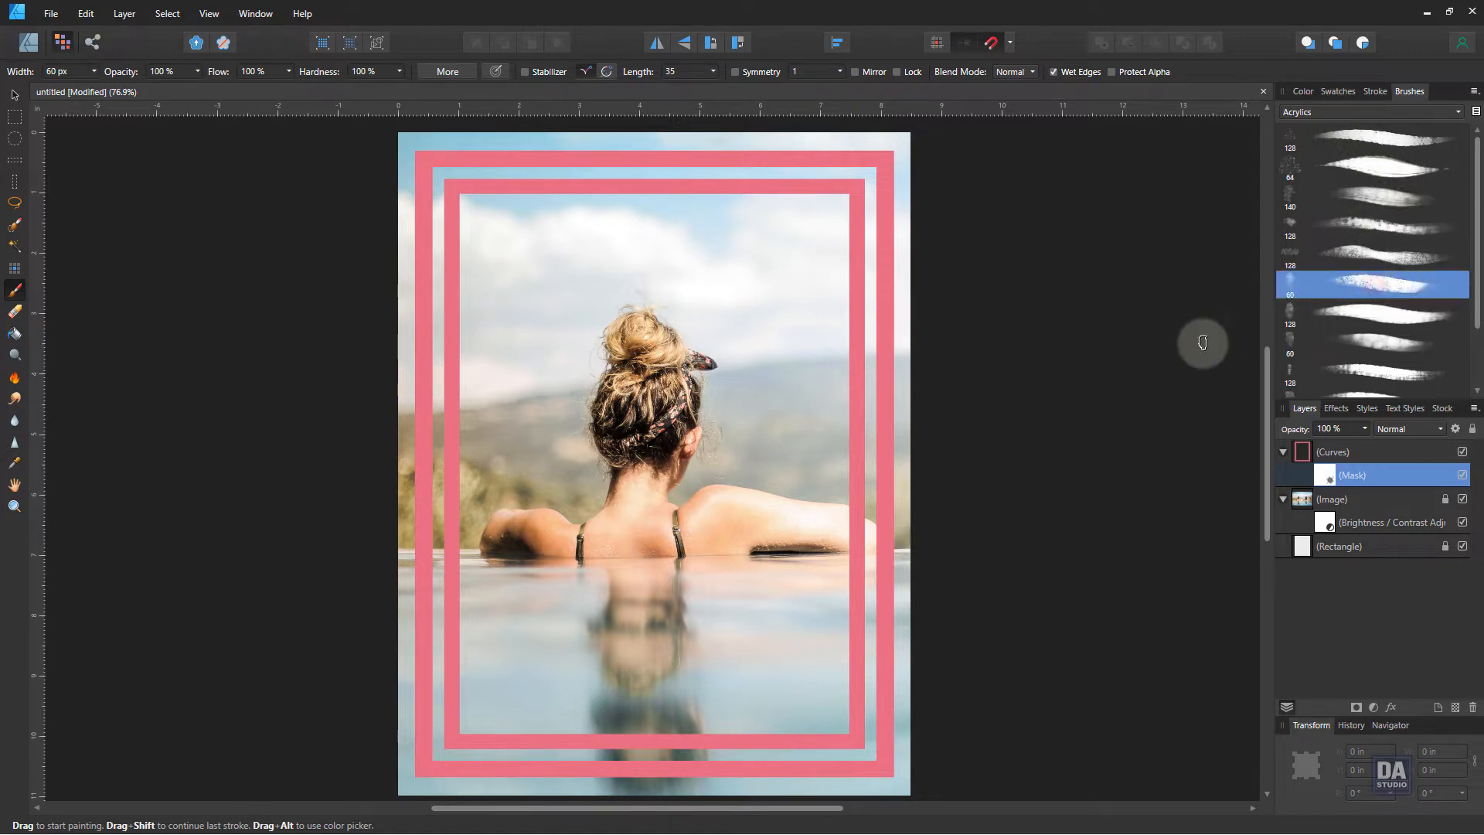
key(bracketright)
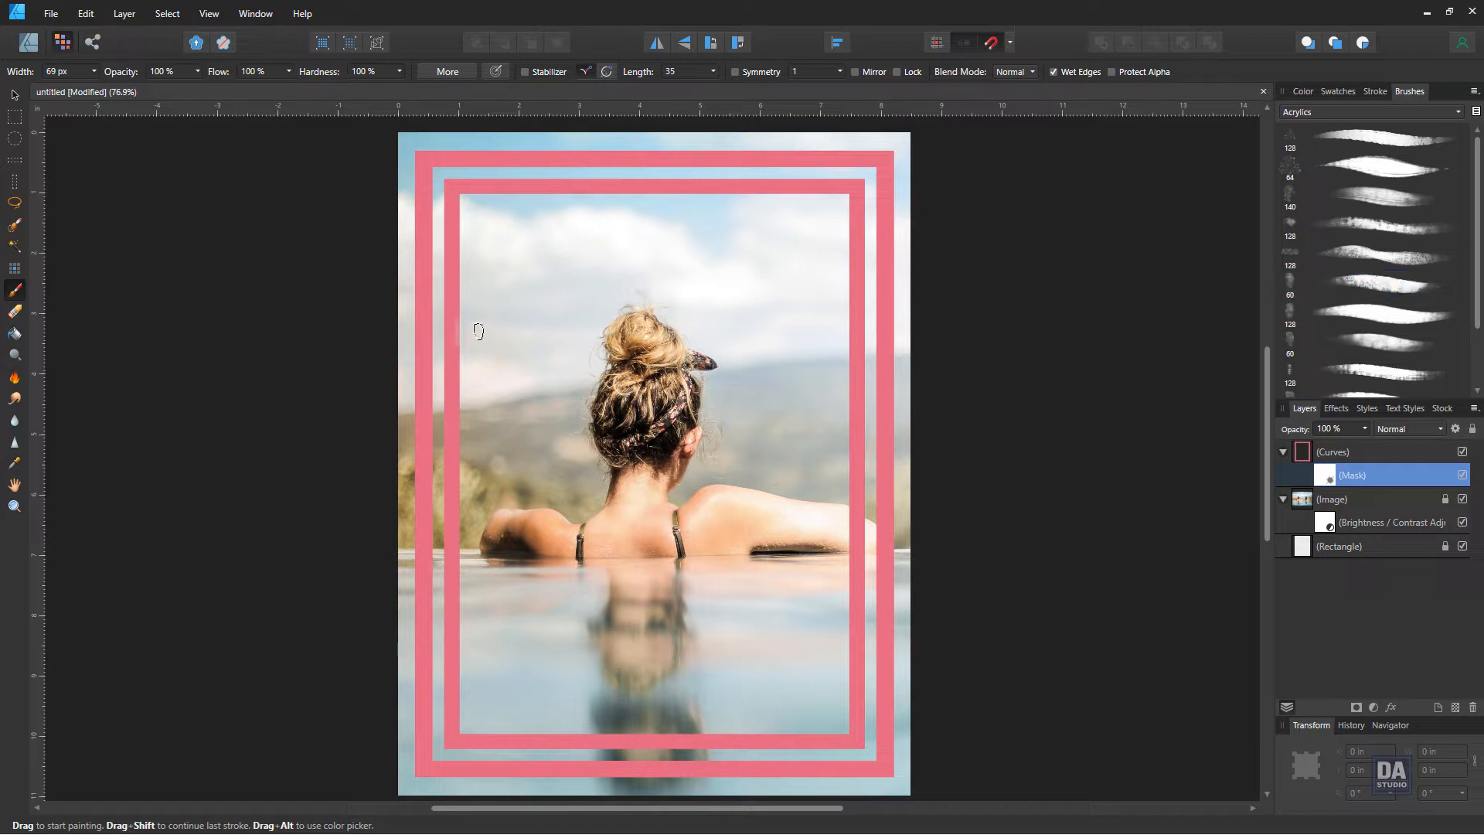
key(bracketright)
key(bracketright)
key(bracketright)
key(bracketright)
key(bracketright)
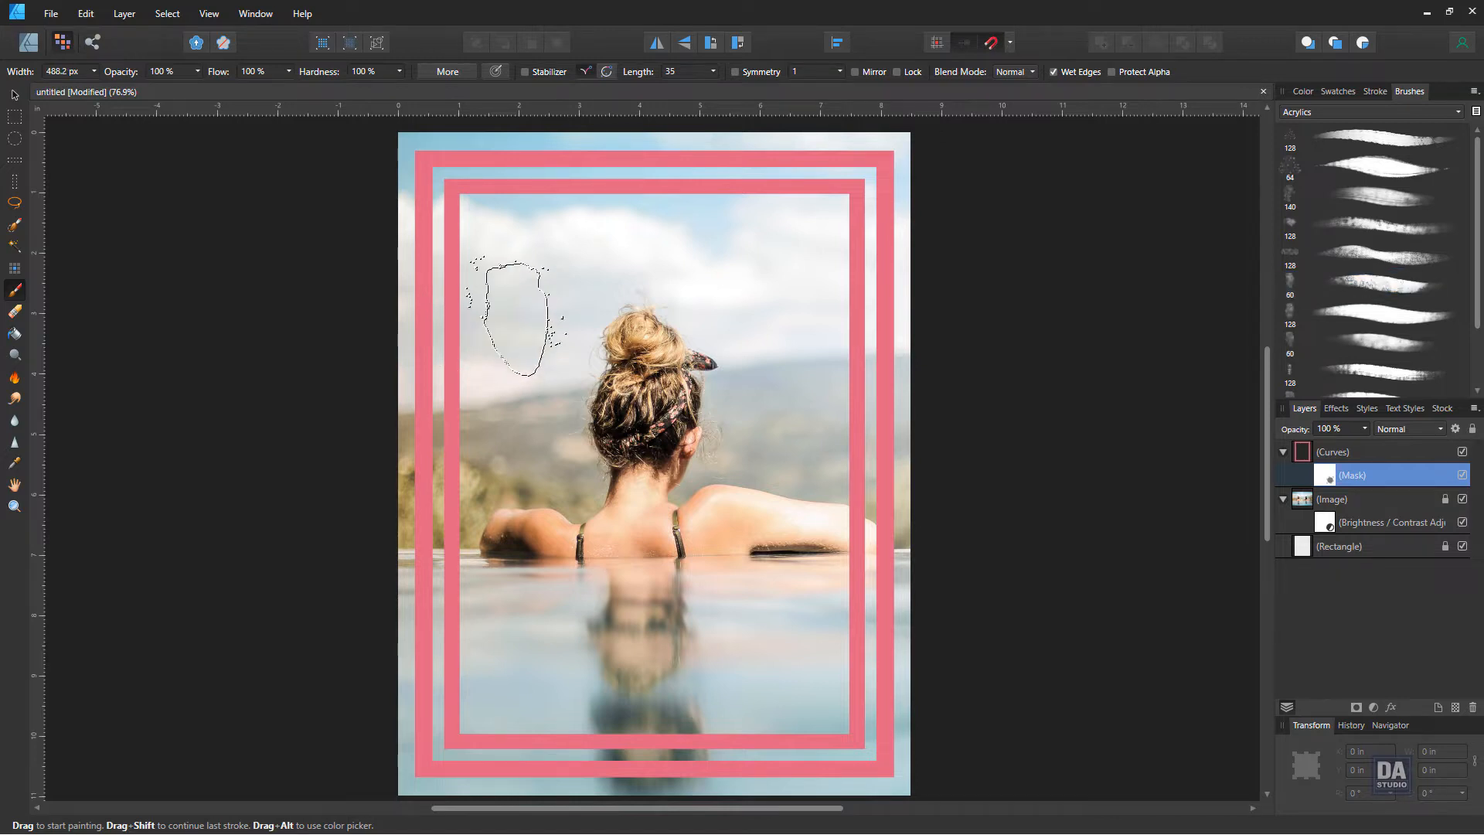
click(1303, 91)
key(bracketleft)
key(bracketleft)
key(bracketleft)
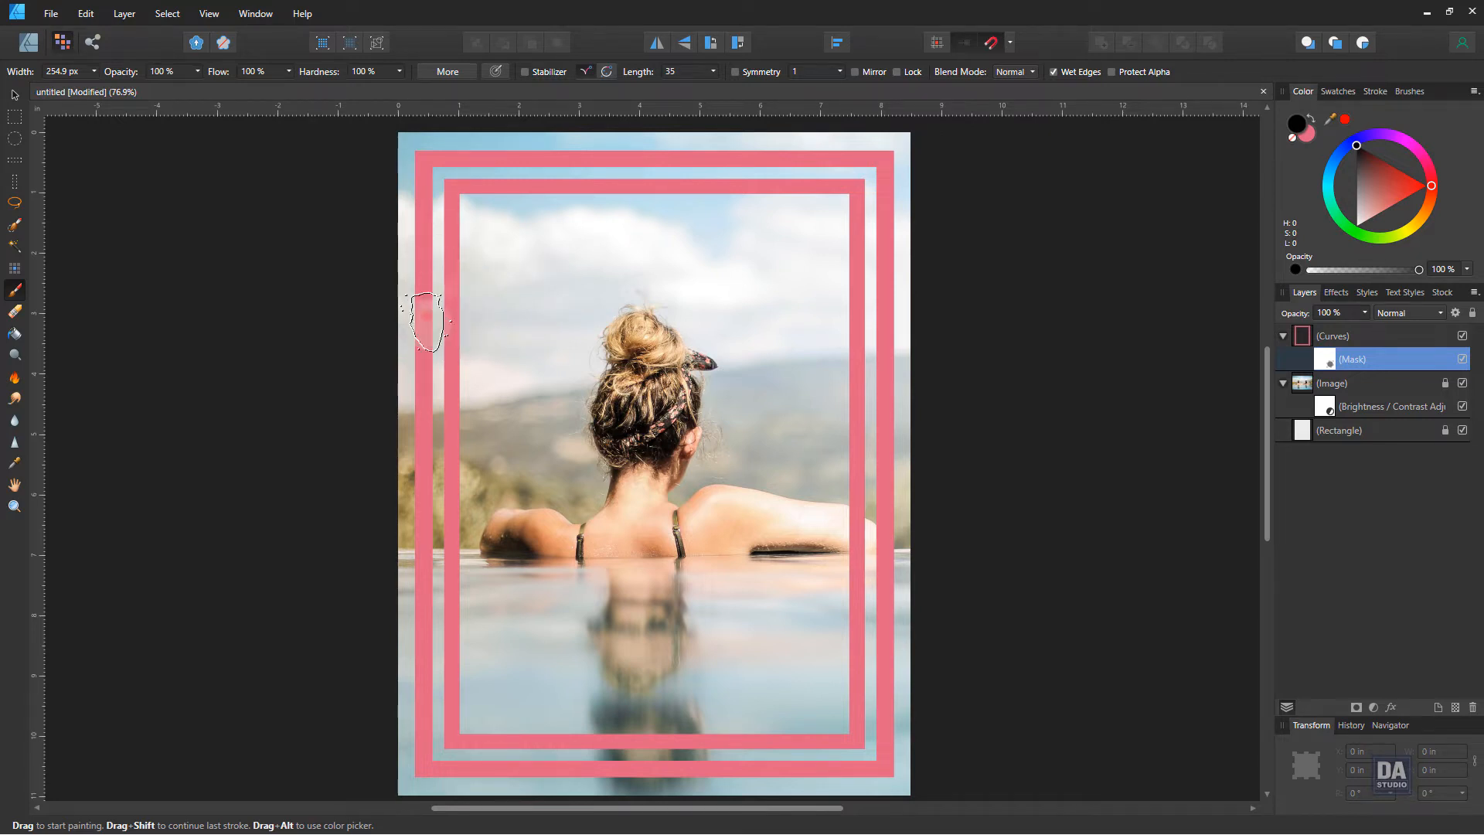
Paint black strokes on the frame's mask around its corners and sides to give the pink frame a worn, distressed texture
mouse_move(427, 321)
mouse_down()
mouse_move(490, 243)
mouse_move(511, 265)
mouse_move(412, 294)
mouse_move(458, 281)
mouse_move(448, 328)
mouse_move(445, 276)
mouse_move(467, 310)
mouse_move(497, 233)
mouse_move(435, 240)
mouse_move(449, 215)
mouse_move(433, 248)
mouse_move(446, 256)
mouse_move(490, 168)
mouse_move(490, 185)
mouse_move(523, 186)
mouse_move(552, 152)
mouse_up()
click(519, 165)
click(436, 174)
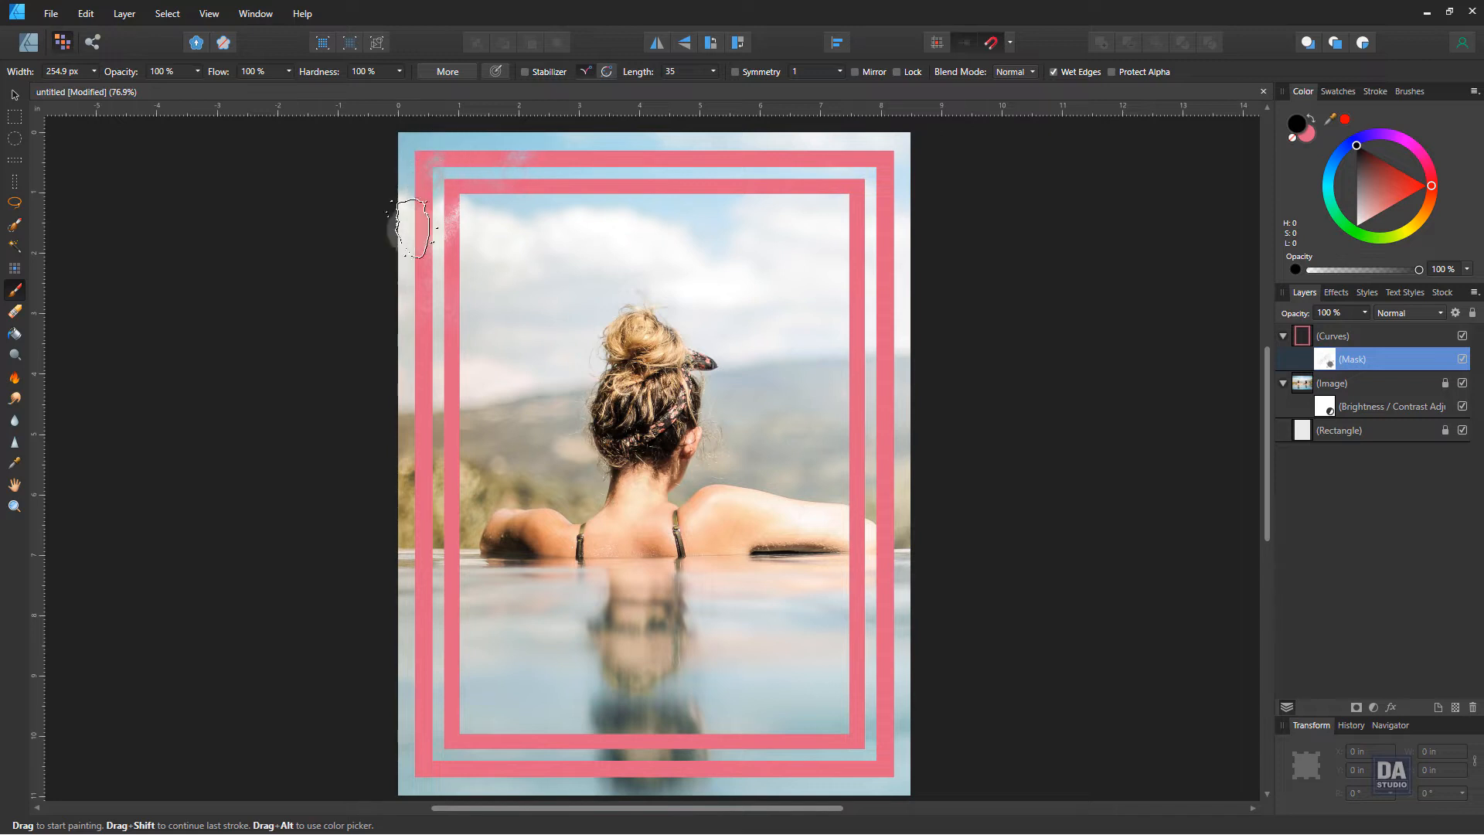
click(434, 221)
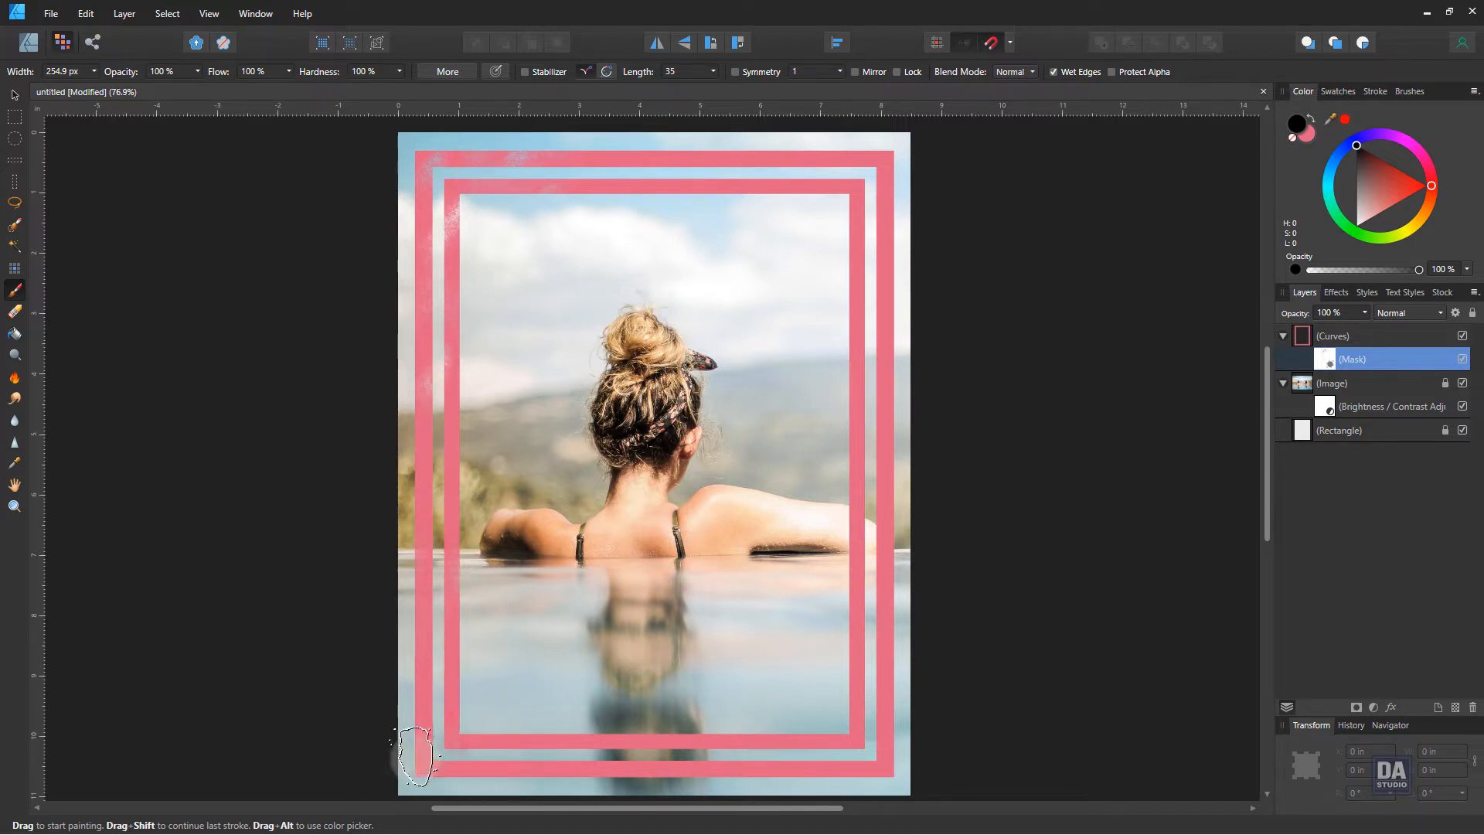
click(851, 735)
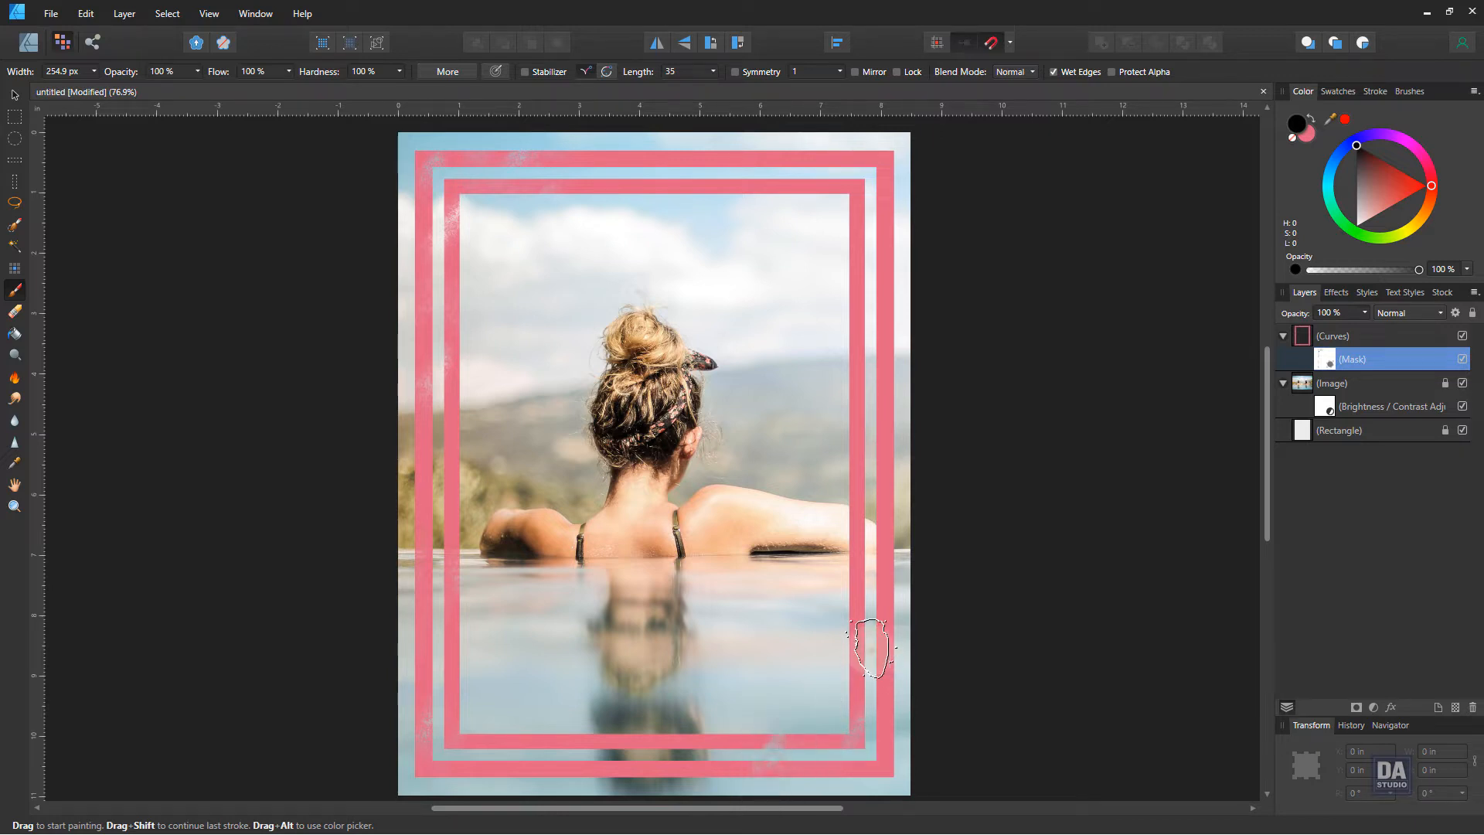
mouse_move(869, 649)
mouse_down()
mouse_move(851, 675)
mouse_move(881, 651)
mouse_up()
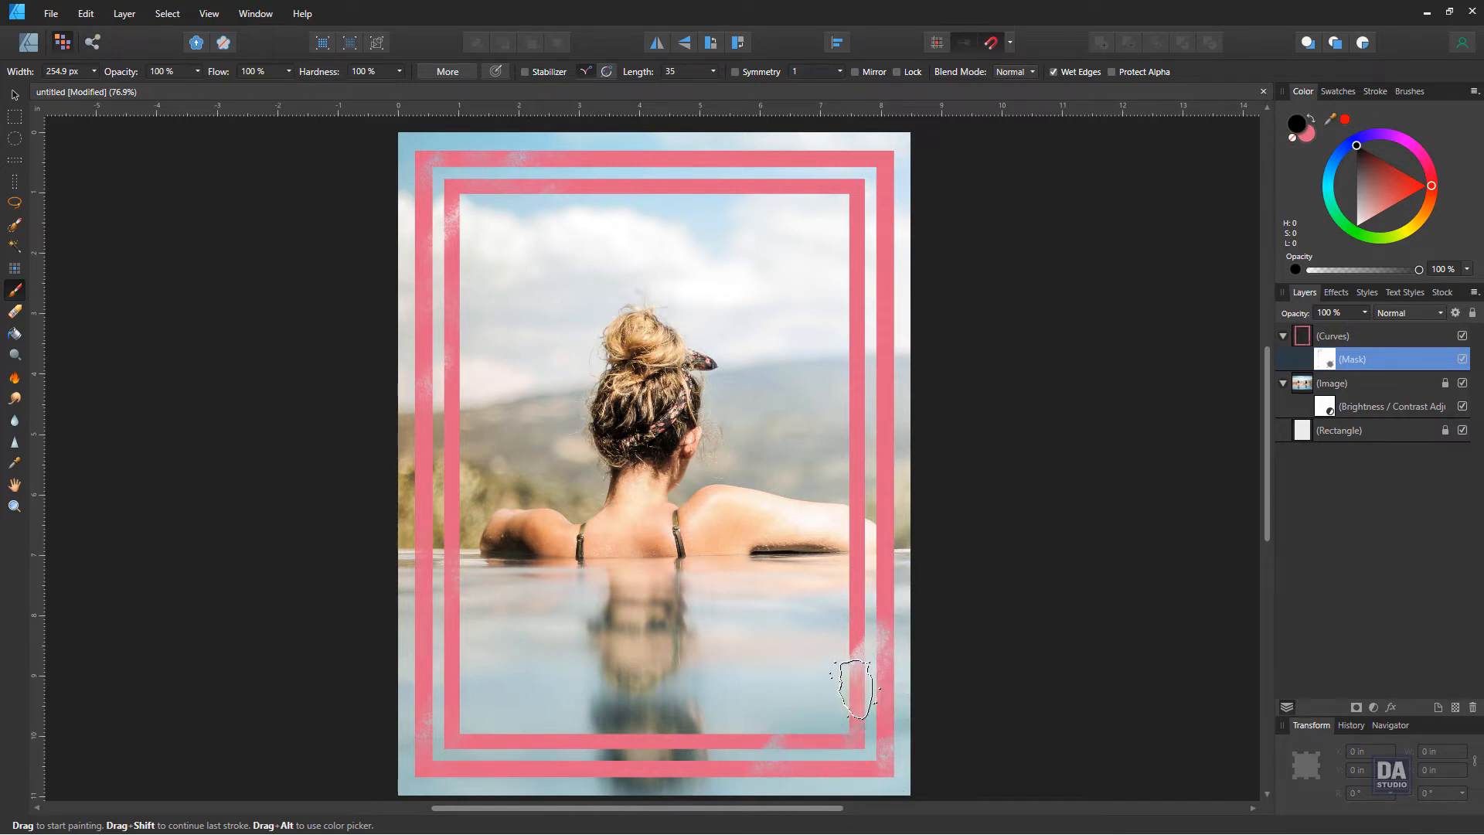
click(871, 675)
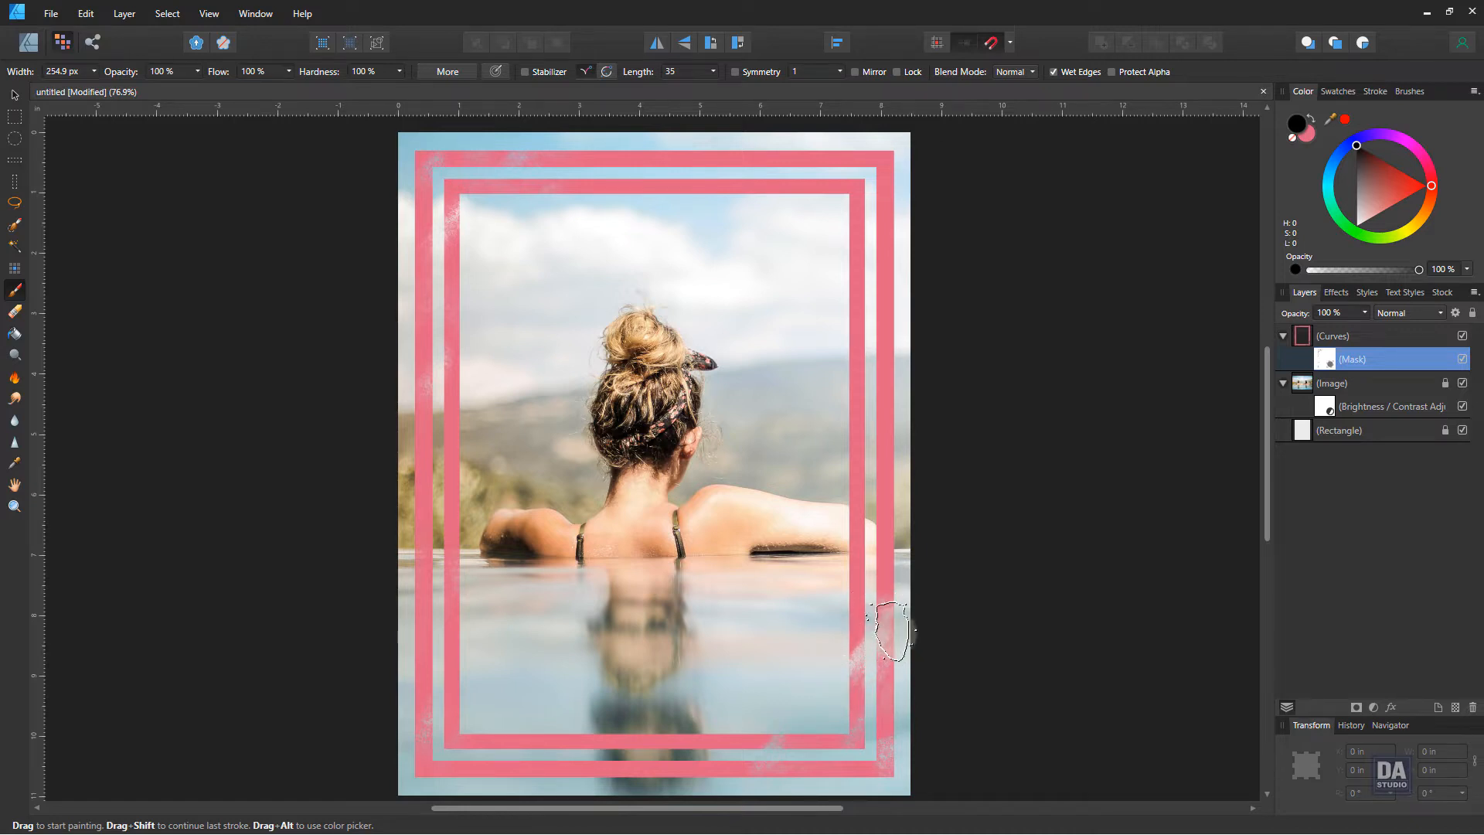
click(869, 280)
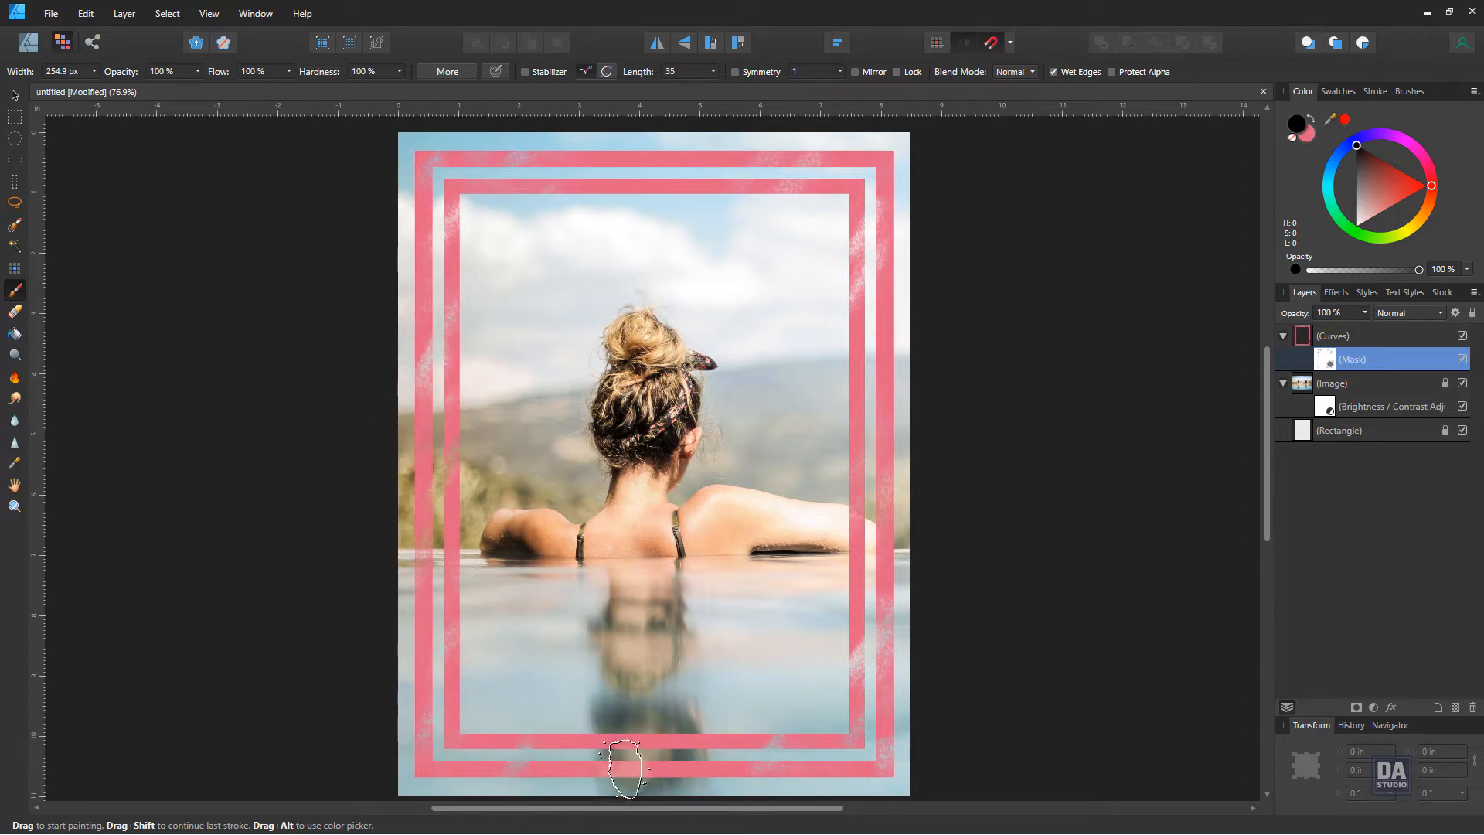
Toggle the frame's mask off and on to compare the frame with and without the distressed texture
click(1464, 360)
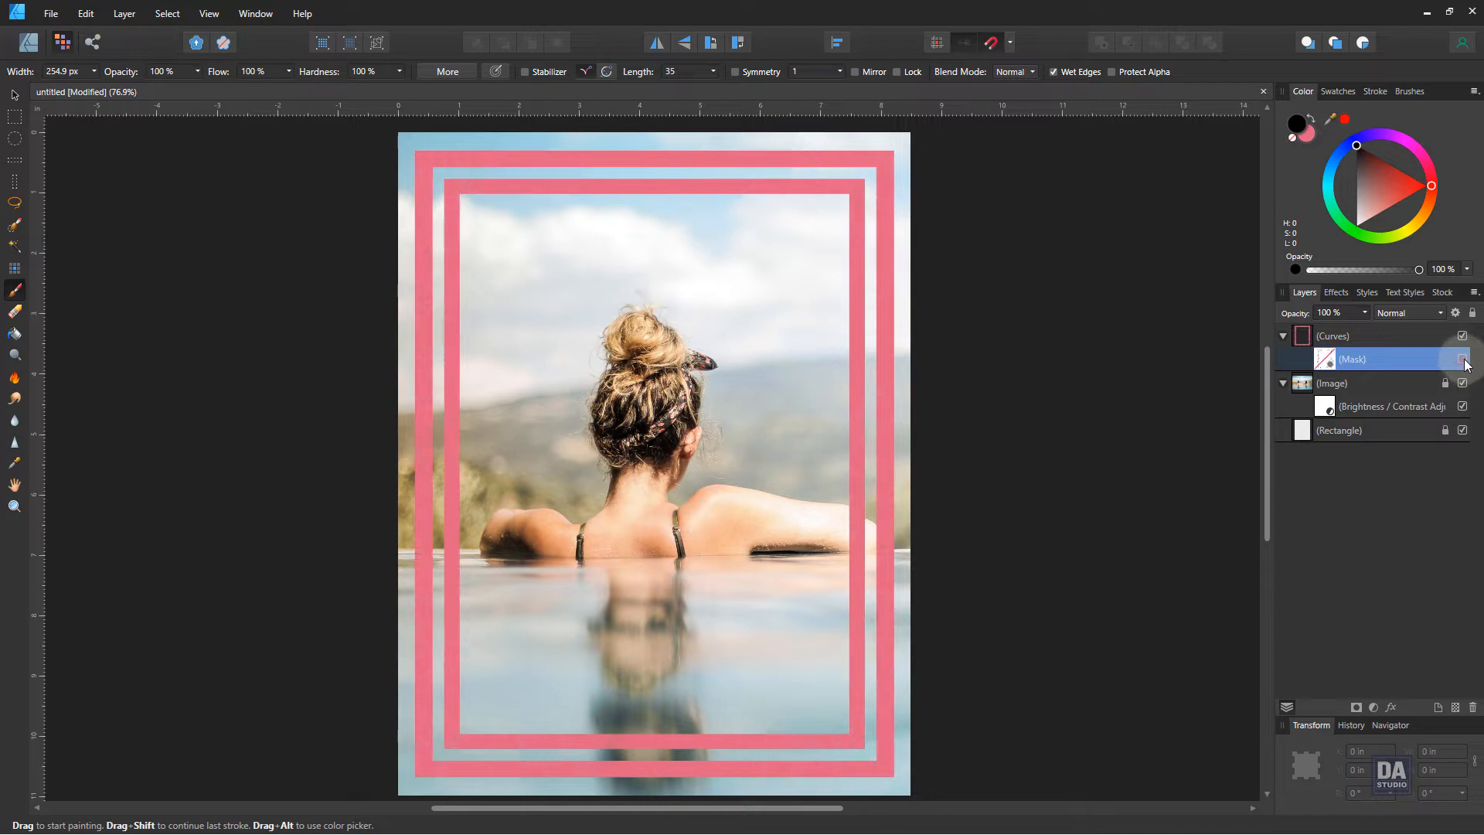
click(1464, 360)
click(1463, 360)
Add a new pixel layer above the frame and paint white brush texture across the water below the woman, using a 387.6 px brush
click(1338, 519)
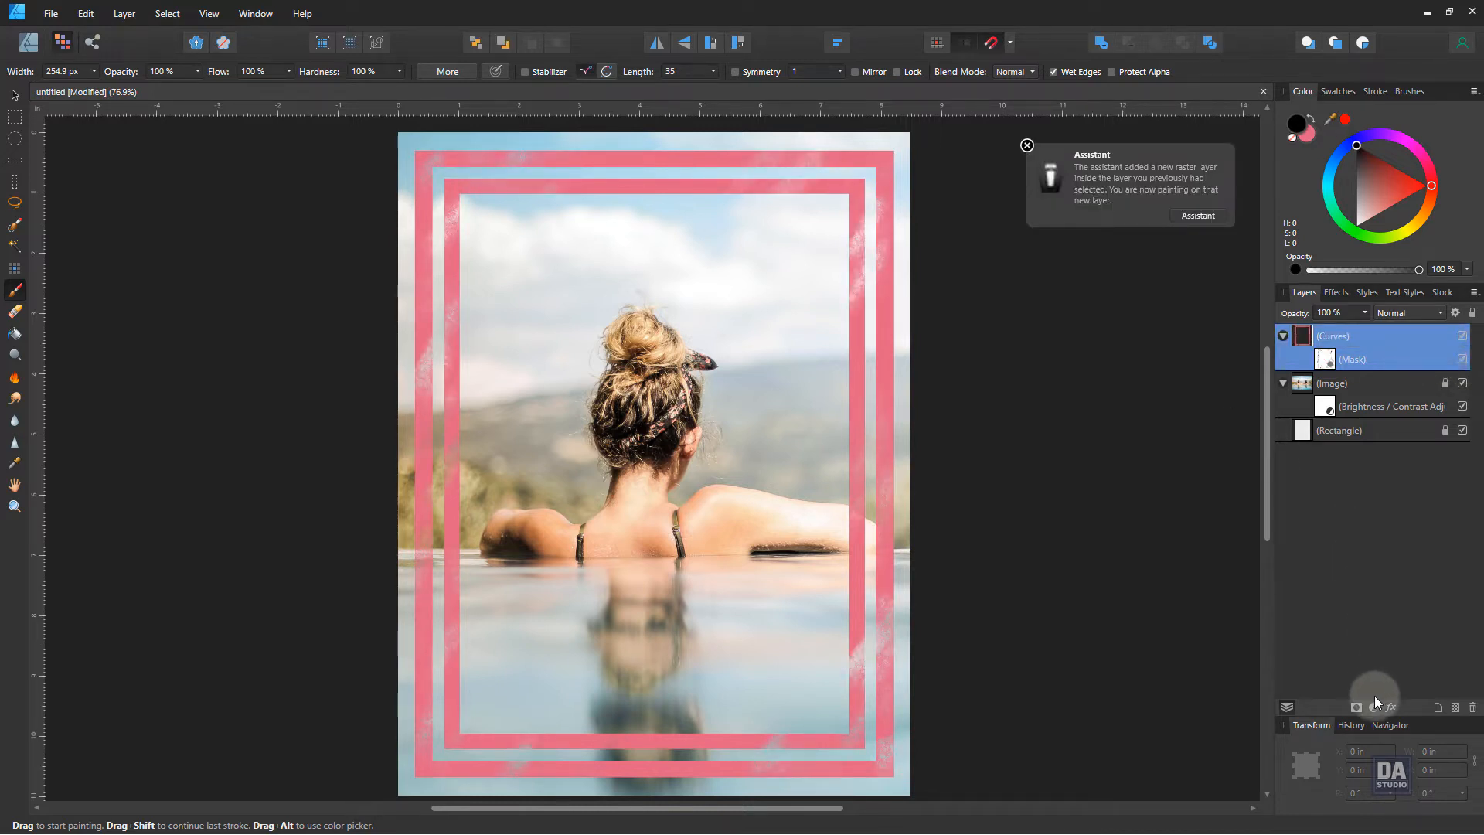
click(1456, 708)
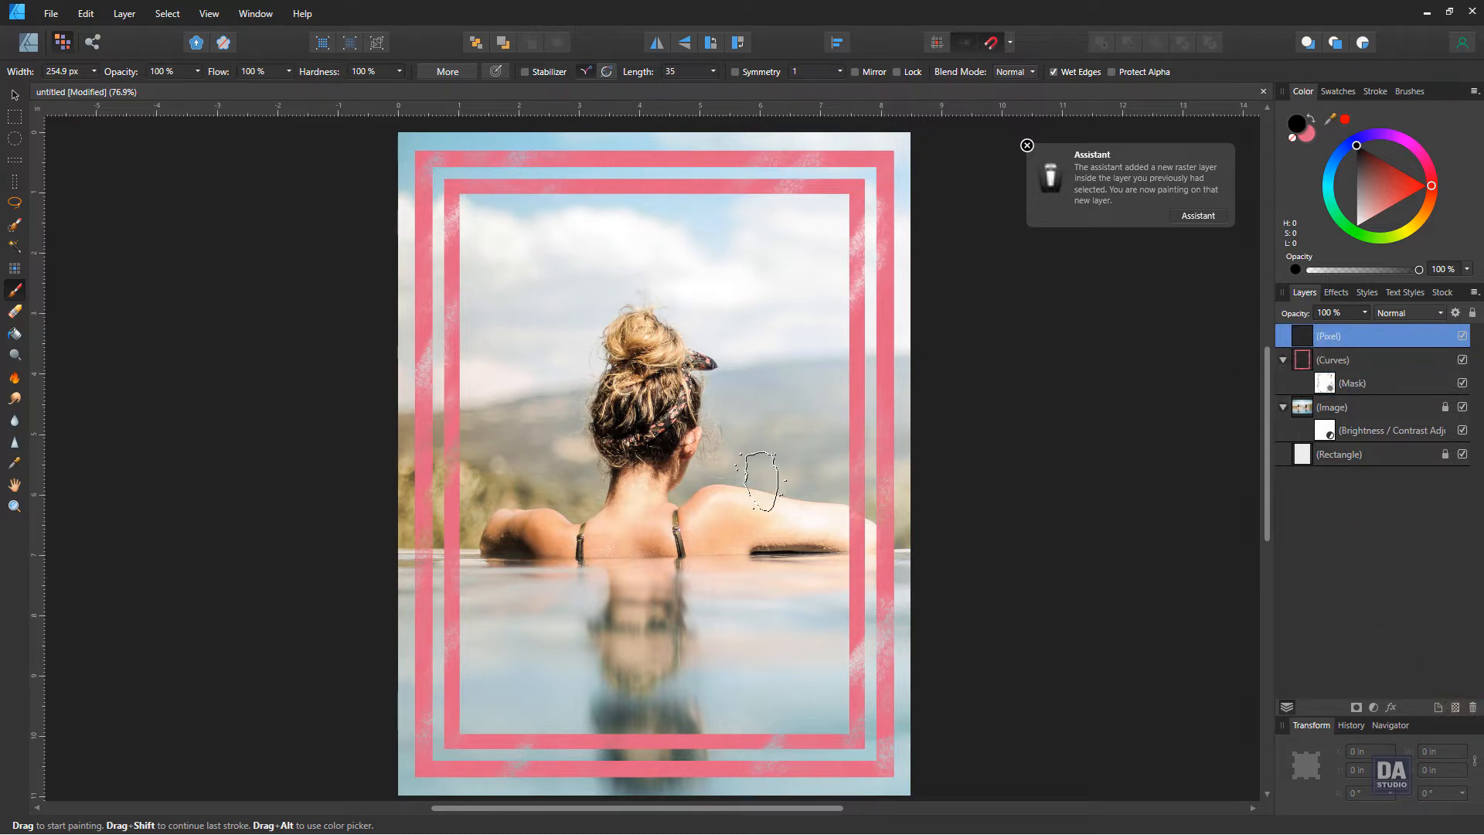
drag(1368, 208, 1356, 226)
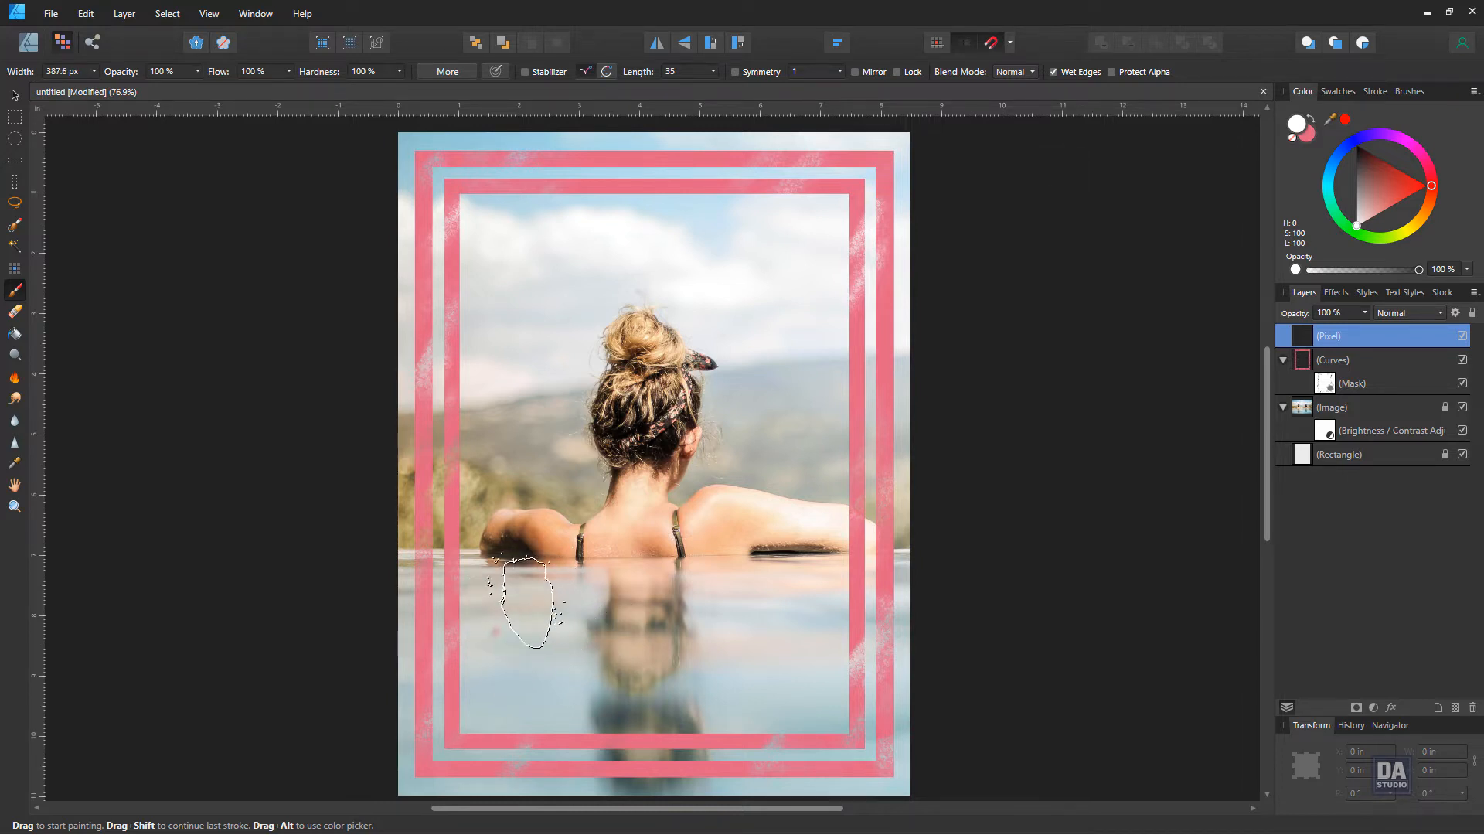
mouse_move(527, 602)
mouse_down()
mouse_move(691, 632)
mouse_move(590, 645)
mouse_move(589, 669)
mouse_move(664, 632)
mouse_move(647, 673)
mouse_move(754, 666)
mouse_move(766, 690)
mouse_move(828, 671)
mouse_move(711, 661)
mouse_move(708, 621)
mouse_move(641, 670)
mouse_move(567, 639)
mouse_move(577, 666)
mouse_move(561, 606)
mouse_move(499, 626)
mouse_move(486, 655)
mouse_move(475, 608)
mouse_move(512, 571)
mouse_move(485, 688)
mouse_move(577, 644)
mouse_move(617, 666)
mouse_move(555, 704)
mouse_move(658, 683)
mouse_move(685, 697)
mouse_move(760, 654)
mouse_move(783, 586)
mouse_move(683, 628)
mouse_move(636, 624)
mouse_move(635, 586)
mouse_move(567, 620)
mouse_move(542, 596)
mouse_move(595, 582)
mouse_move(604, 611)
mouse_move(727, 596)
mouse_move(762, 644)
mouse_move(727, 655)
mouse_move(809, 643)
mouse_move(789, 691)
mouse_move(712, 673)
mouse_move(656, 707)
mouse_move(629, 669)
mouse_move(628, 590)
mouse_move(548, 625)
mouse_move(521, 613)
mouse_move(531, 556)
mouse_move(474, 623)
mouse_move(630, 561)
mouse_move(630, 615)
mouse_move(656, 640)
mouse_move(779, 595)
mouse_up()
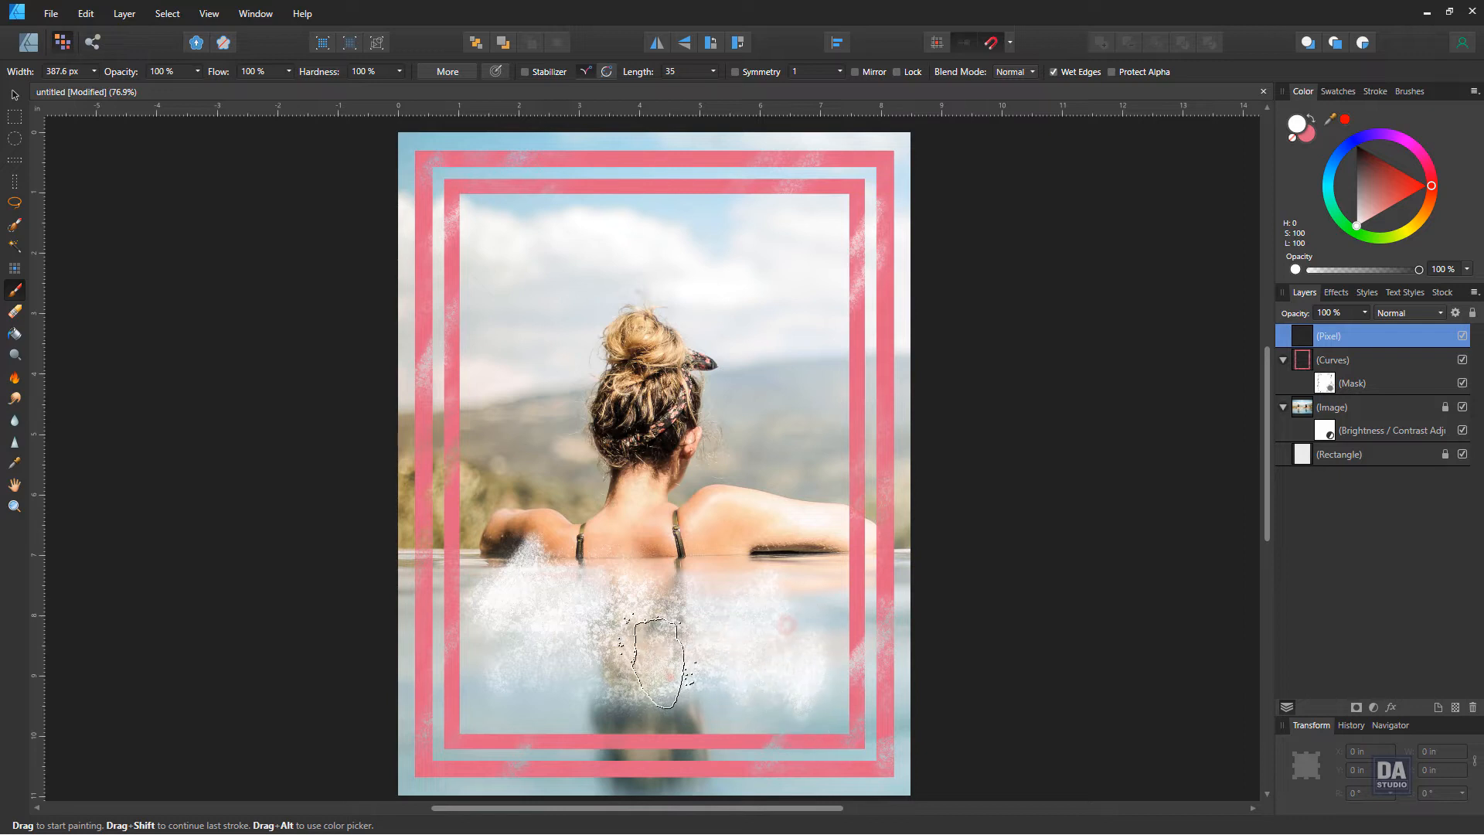
mouse_move(489, 628)
mouse_down()
mouse_move(530, 700)
mouse_move(519, 731)
mouse_move(709, 681)
mouse_move(758, 676)
mouse_move(764, 708)
mouse_move(829, 686)
mouse_up()
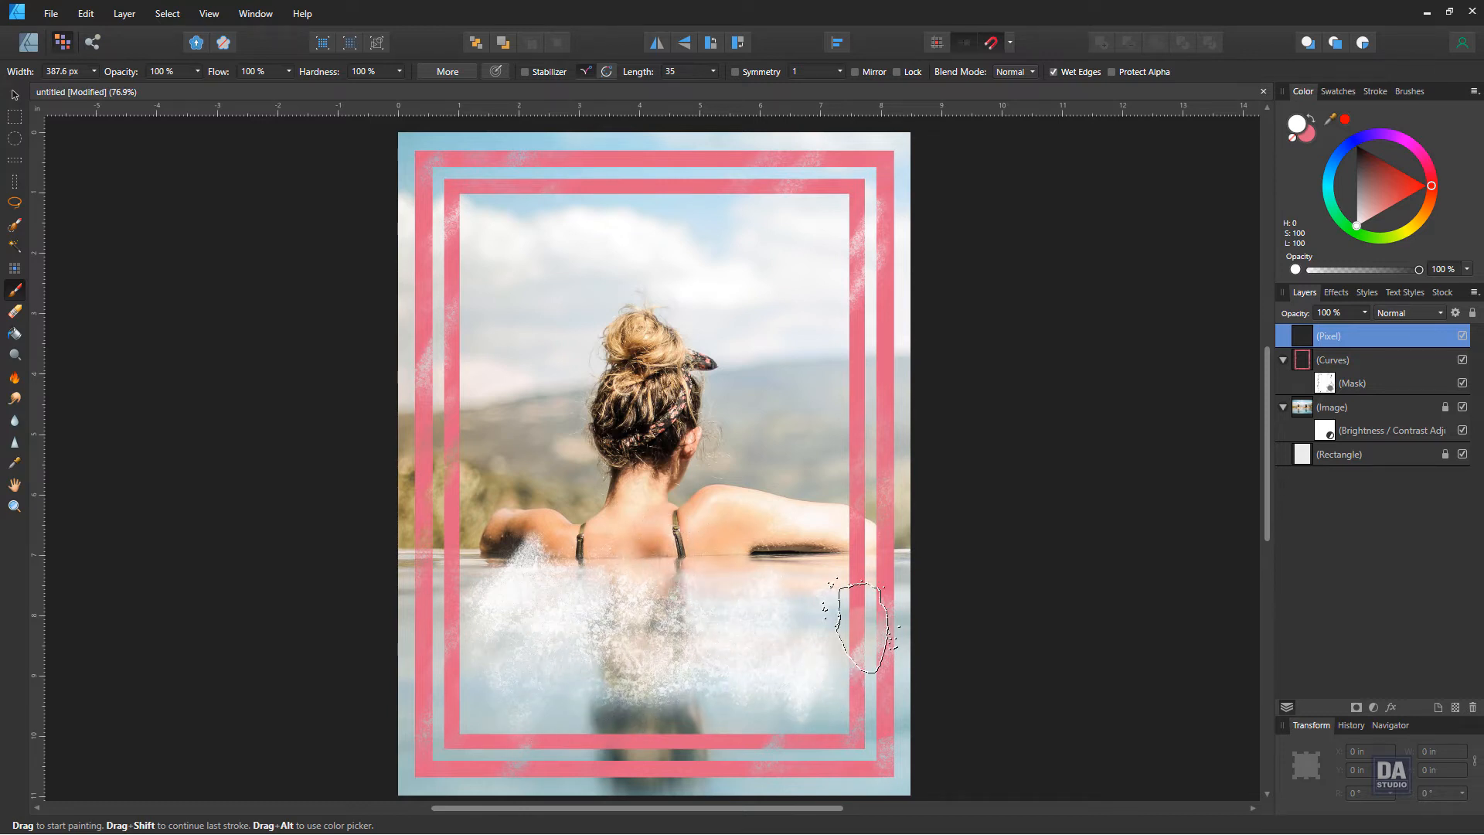
Switch to the Designer Persona and add the art text "Swim at" over the white texture, enlarged to about 58 pt
click(29, 42)
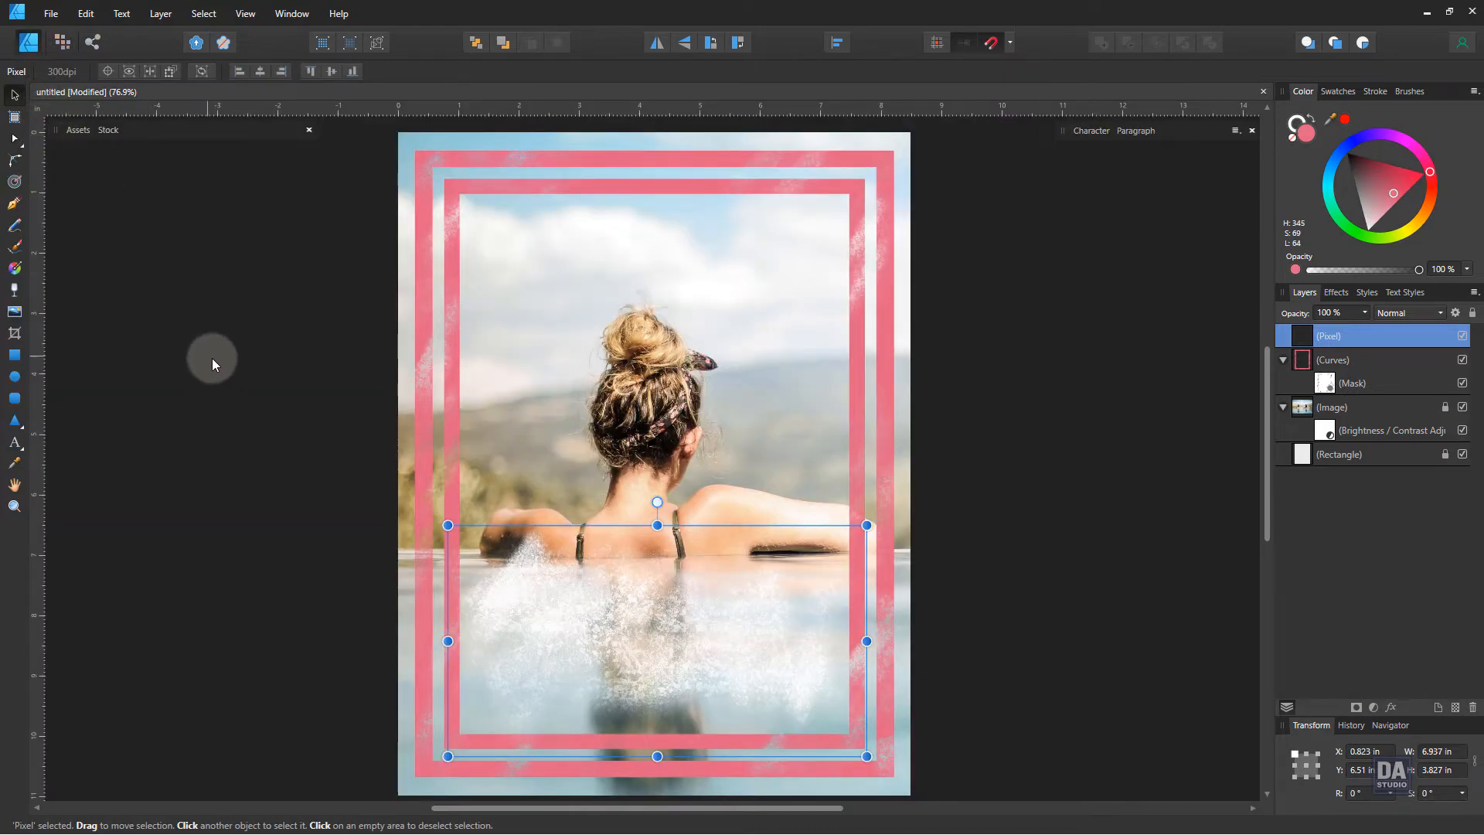
click(211, 359)
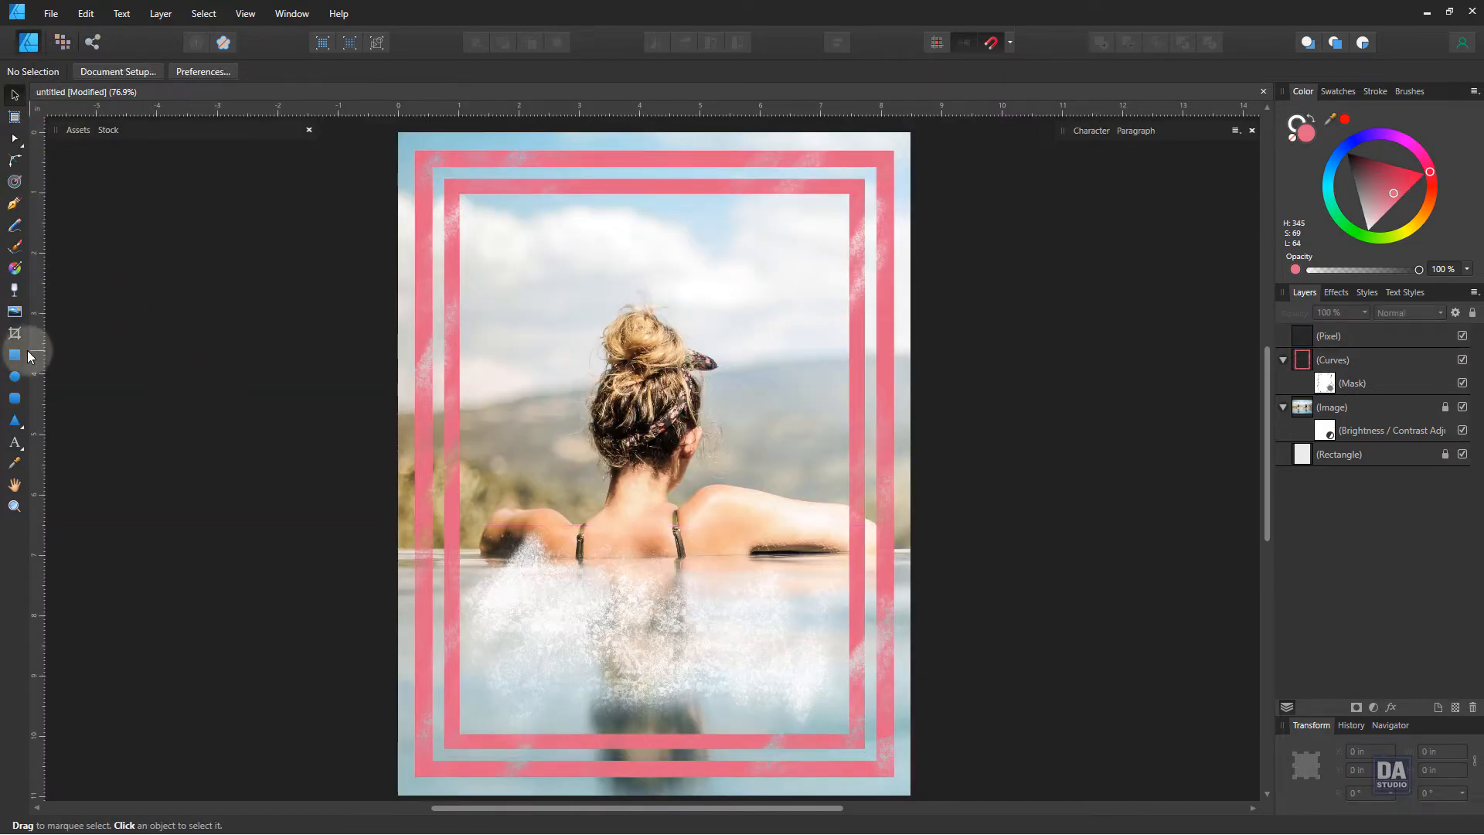
click(15, 444)
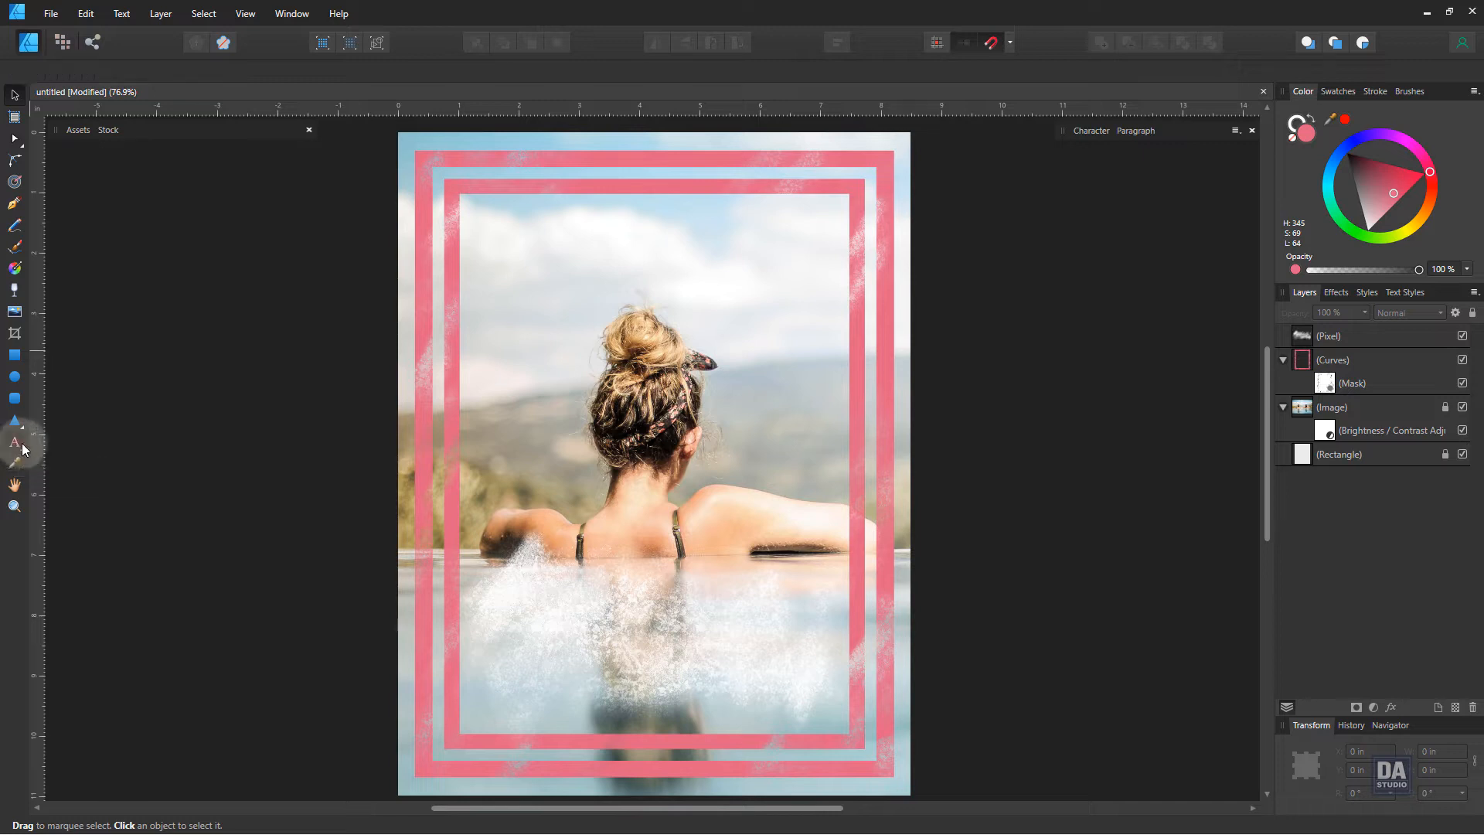
click(527, 605)
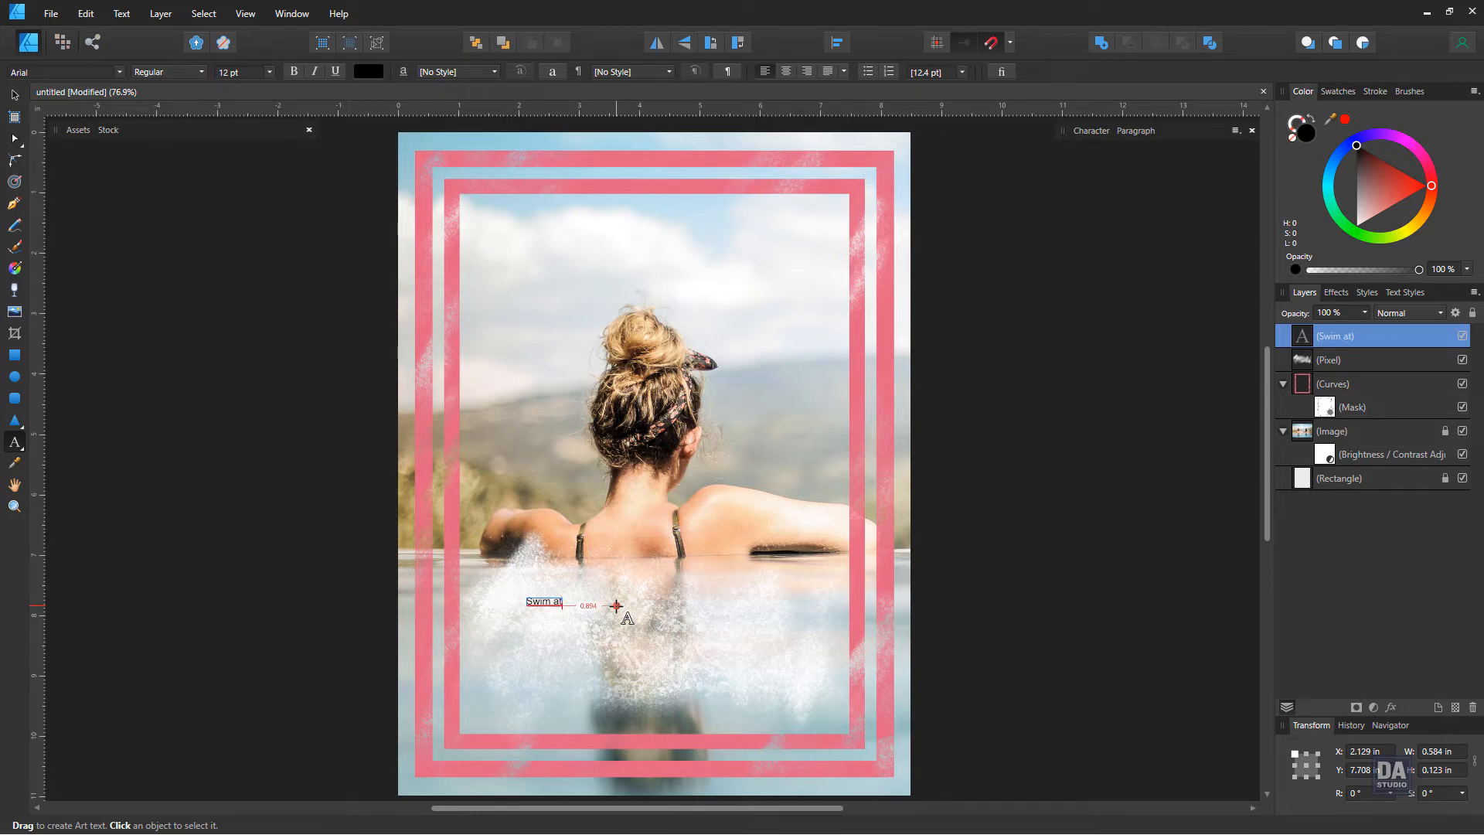
key(Escape)
click(14, 98)
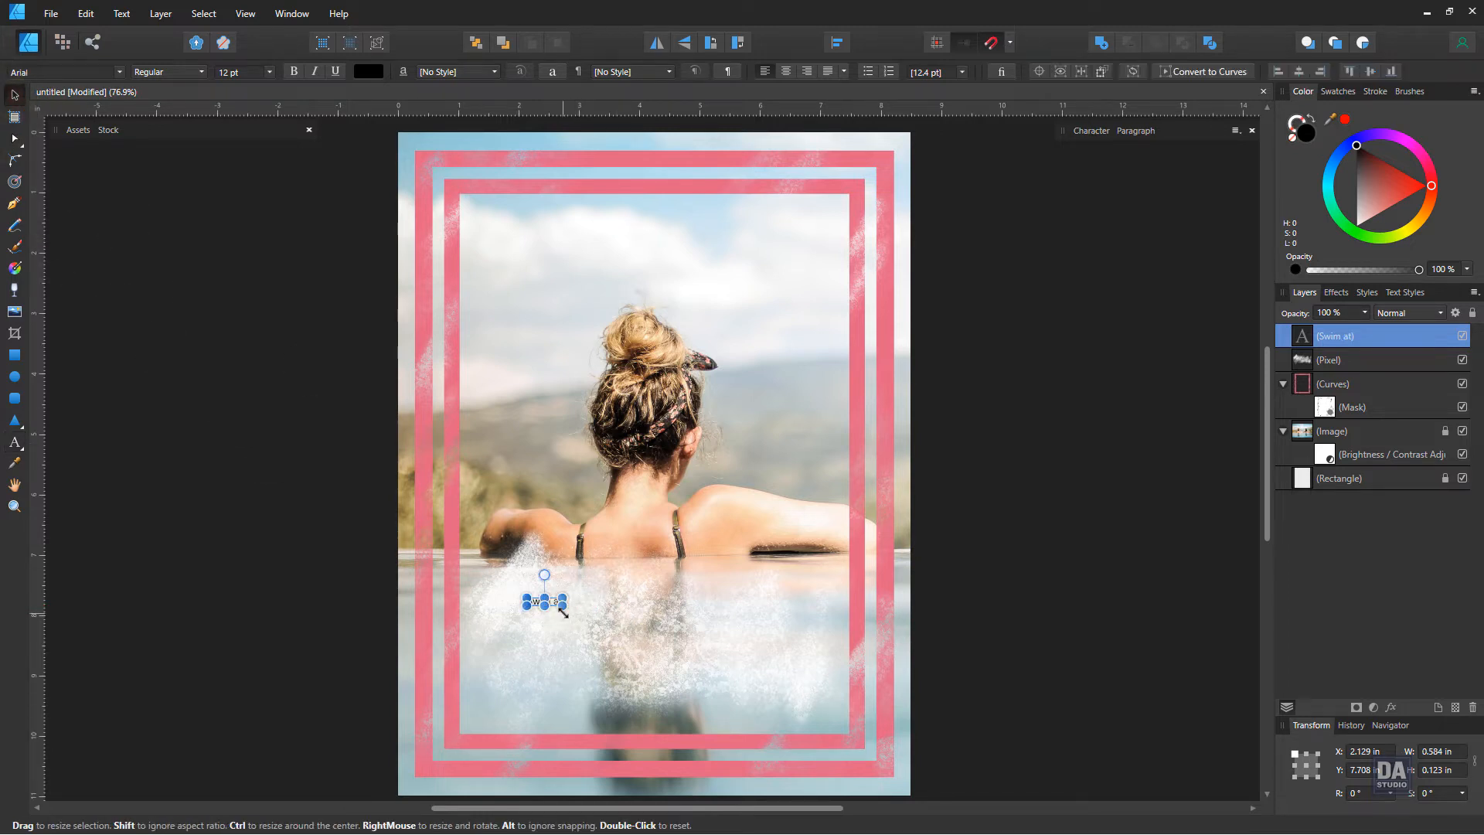
drag(563, 605, 754, 646)
Replace the text of the lower "Swim at" copy with "Mountains"
key(t)
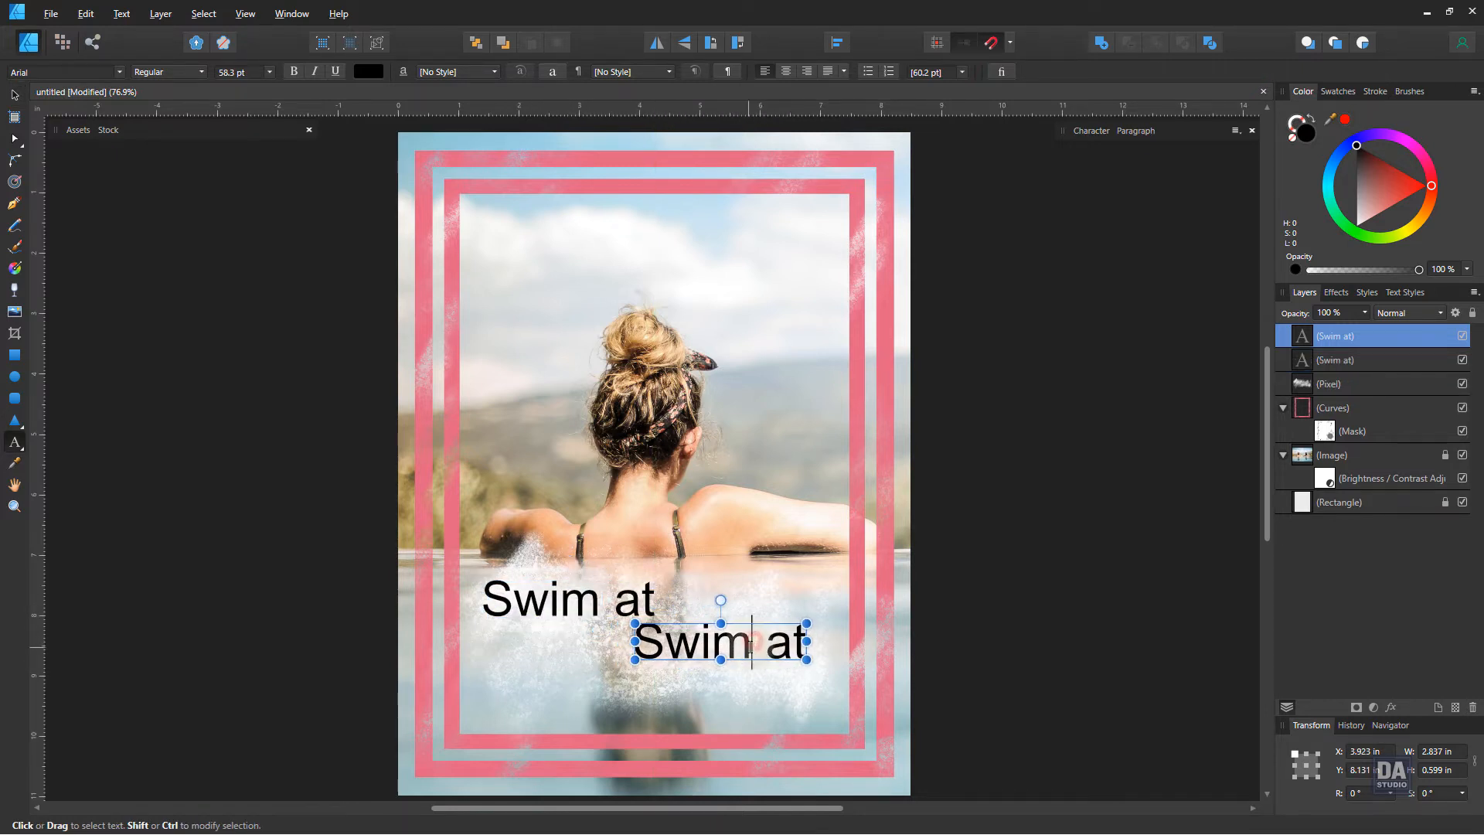
double_click(749, 646)
key(ctrl+a)
key(BackSpace)
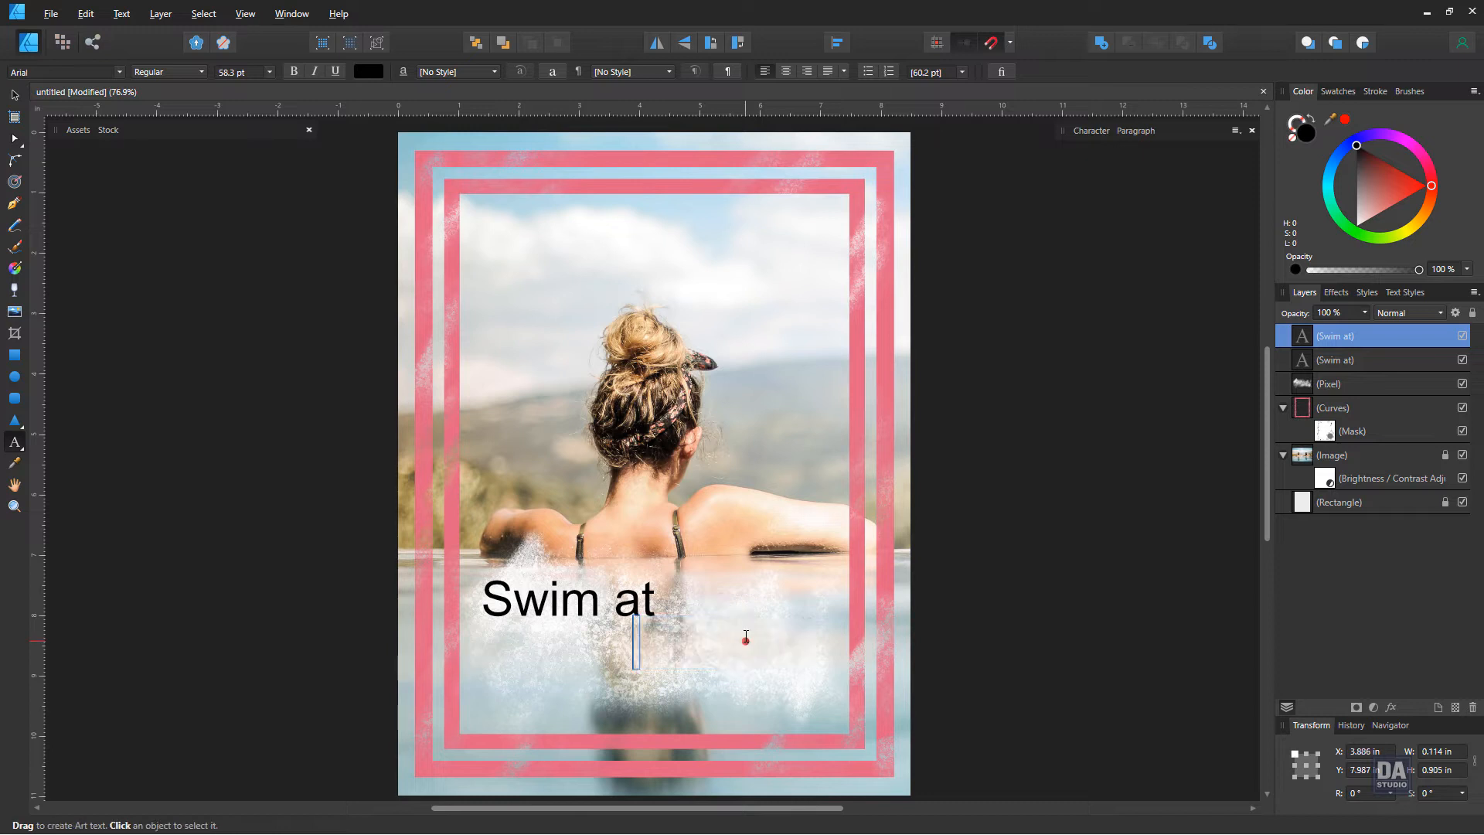
text(Mountains)
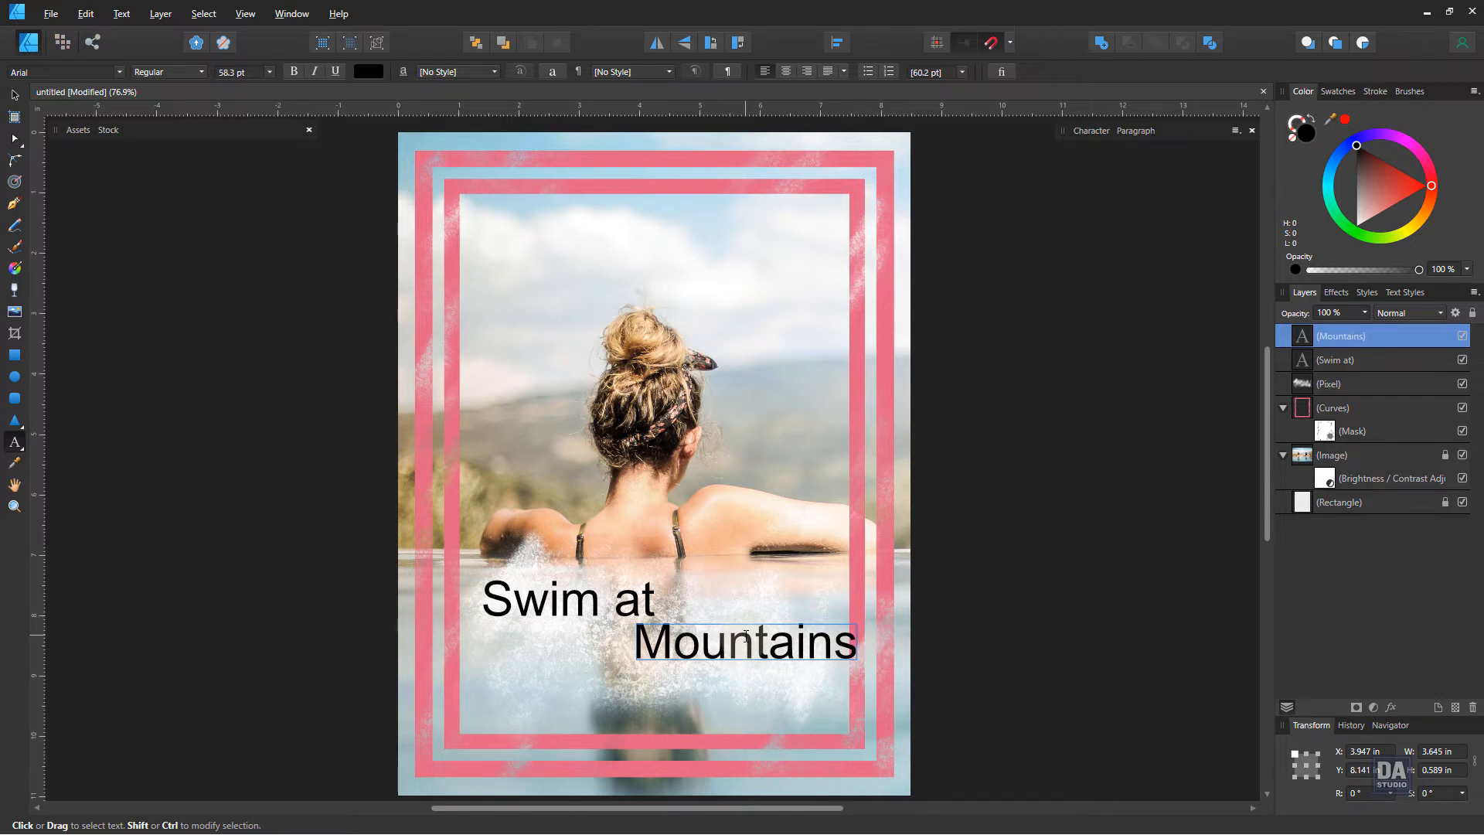
Scale the "Mountains" text down to about 50.7 pt and the "Swim at" text to about 52.9 pt
click(14, 95)
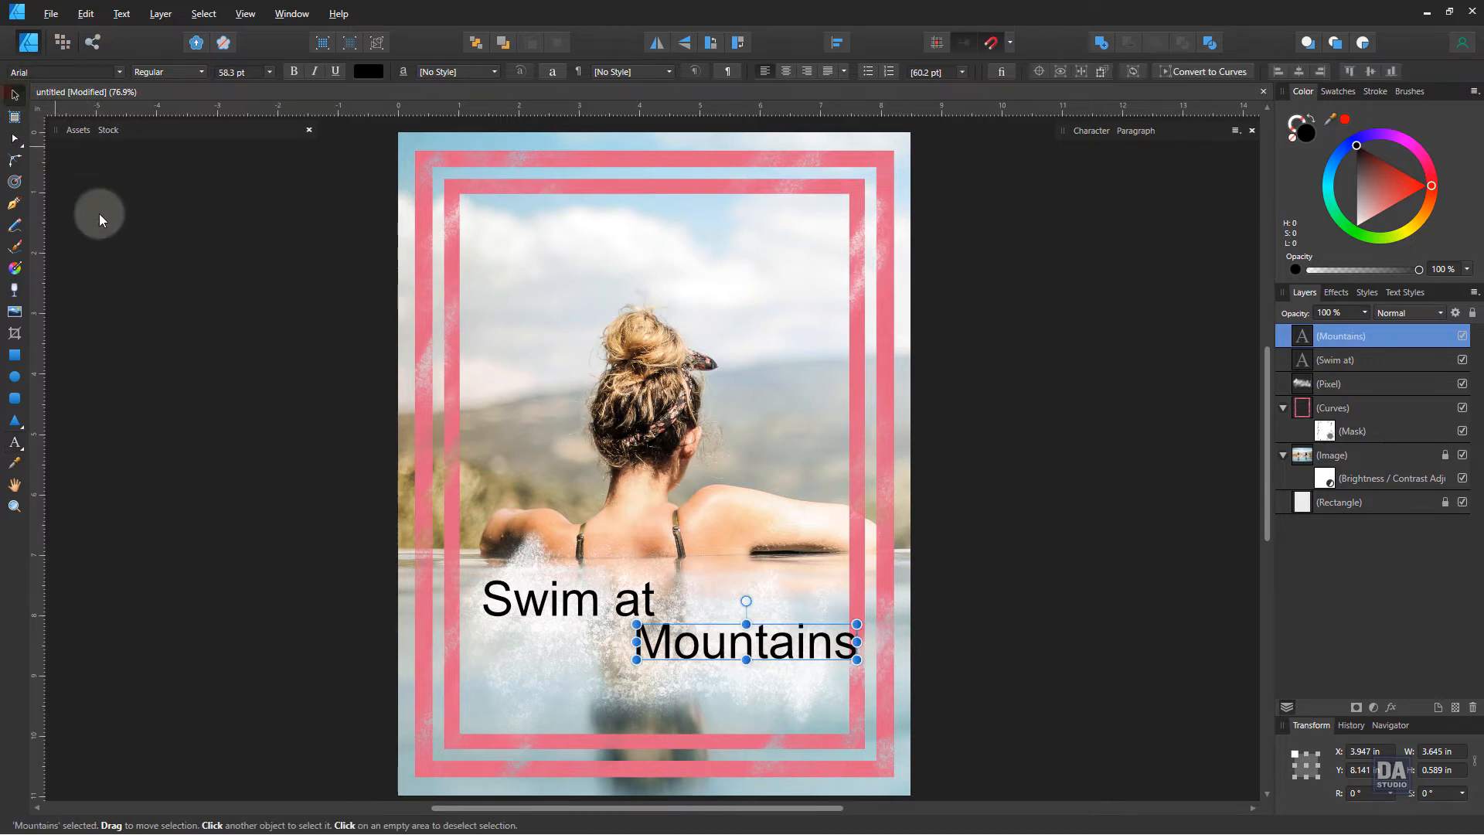
drag(857, 642, 810, 643)
click(641, 603)
drag(656, 600, 630, 617)
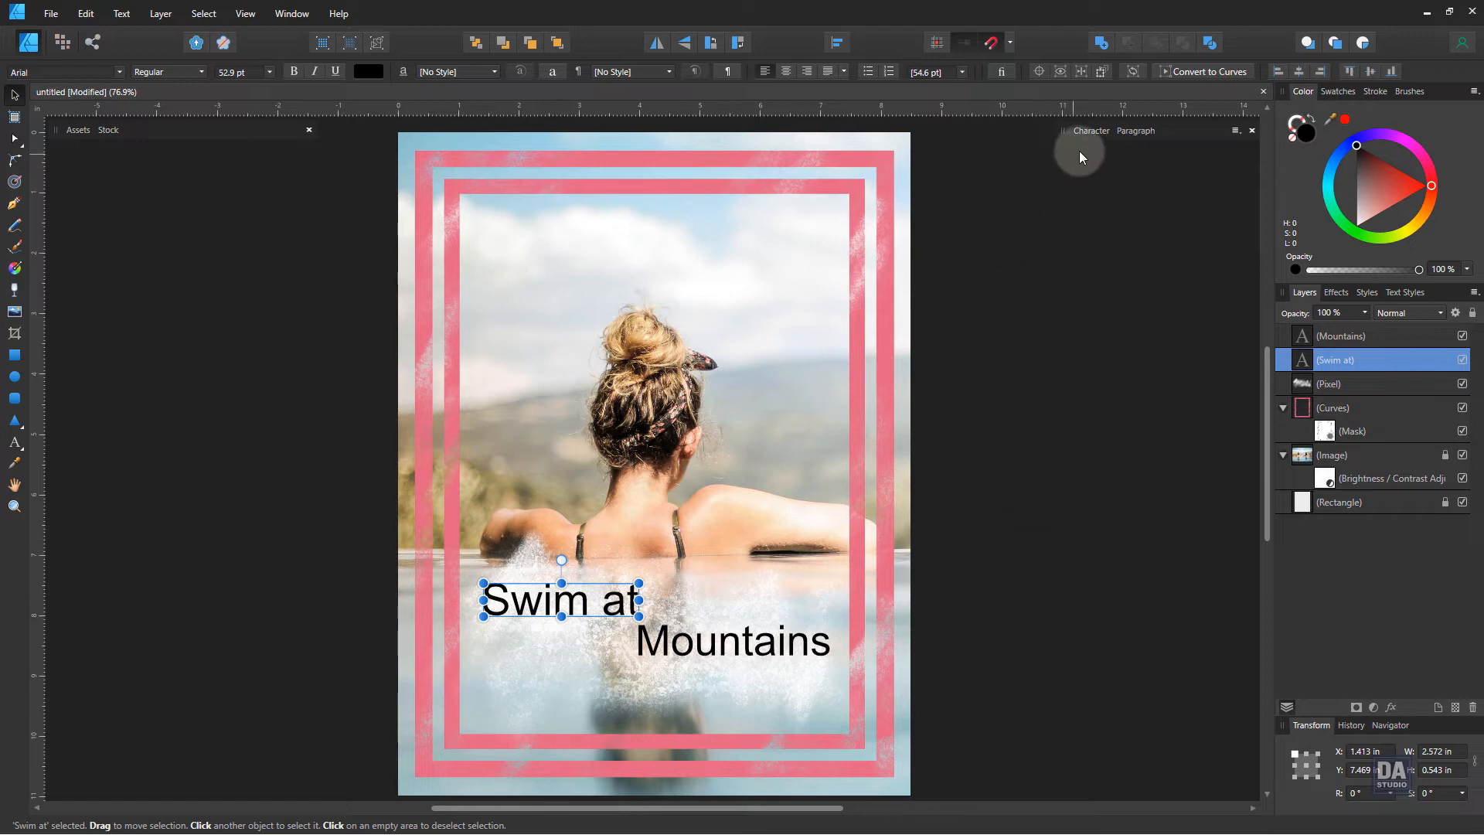
Set the font of both the "Swim at" and "Mountains" texts to GoodVibrationsROB
click(1090, 131)
click(1159, 154)
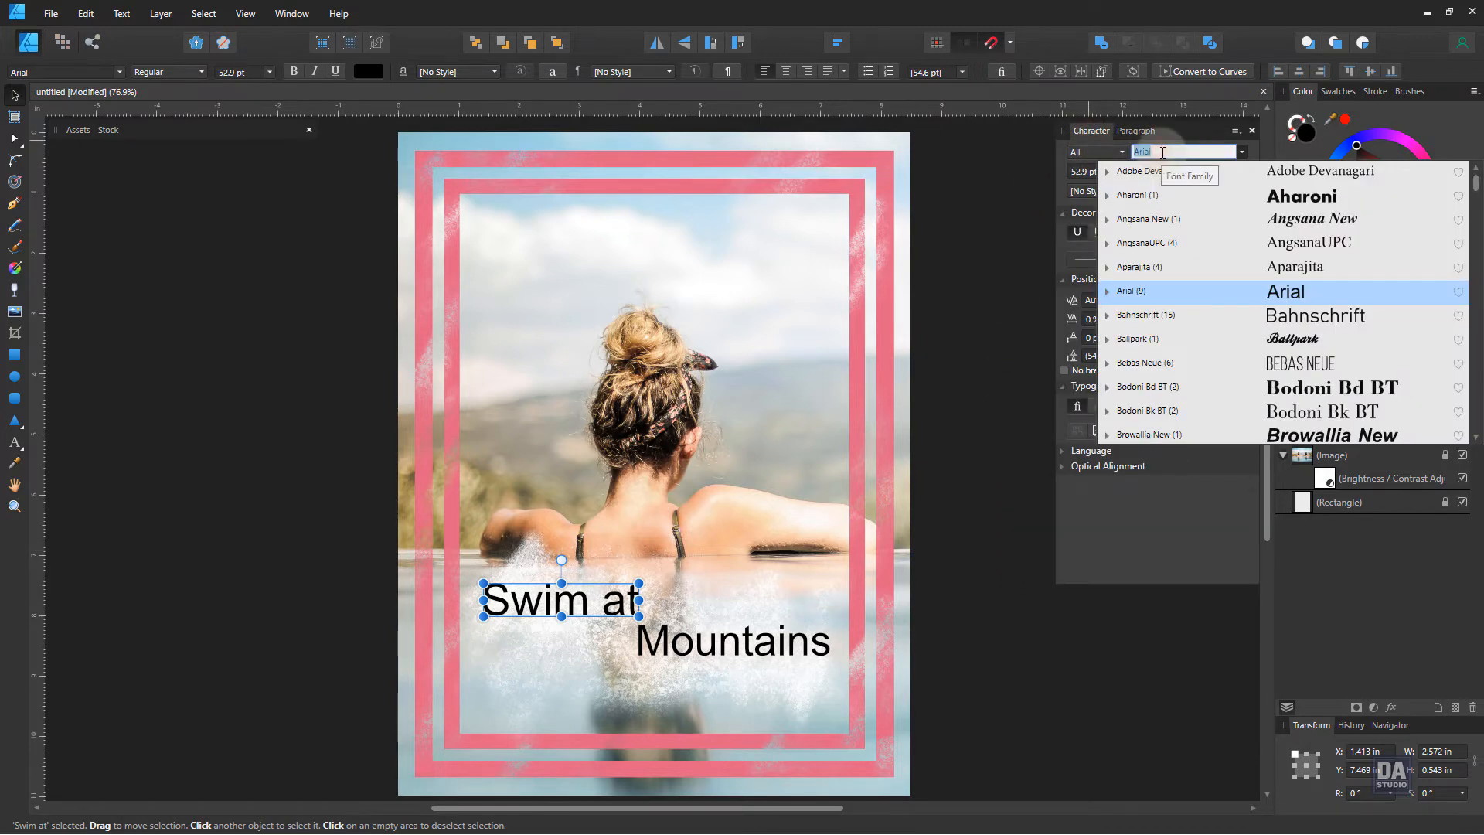
text(goo)
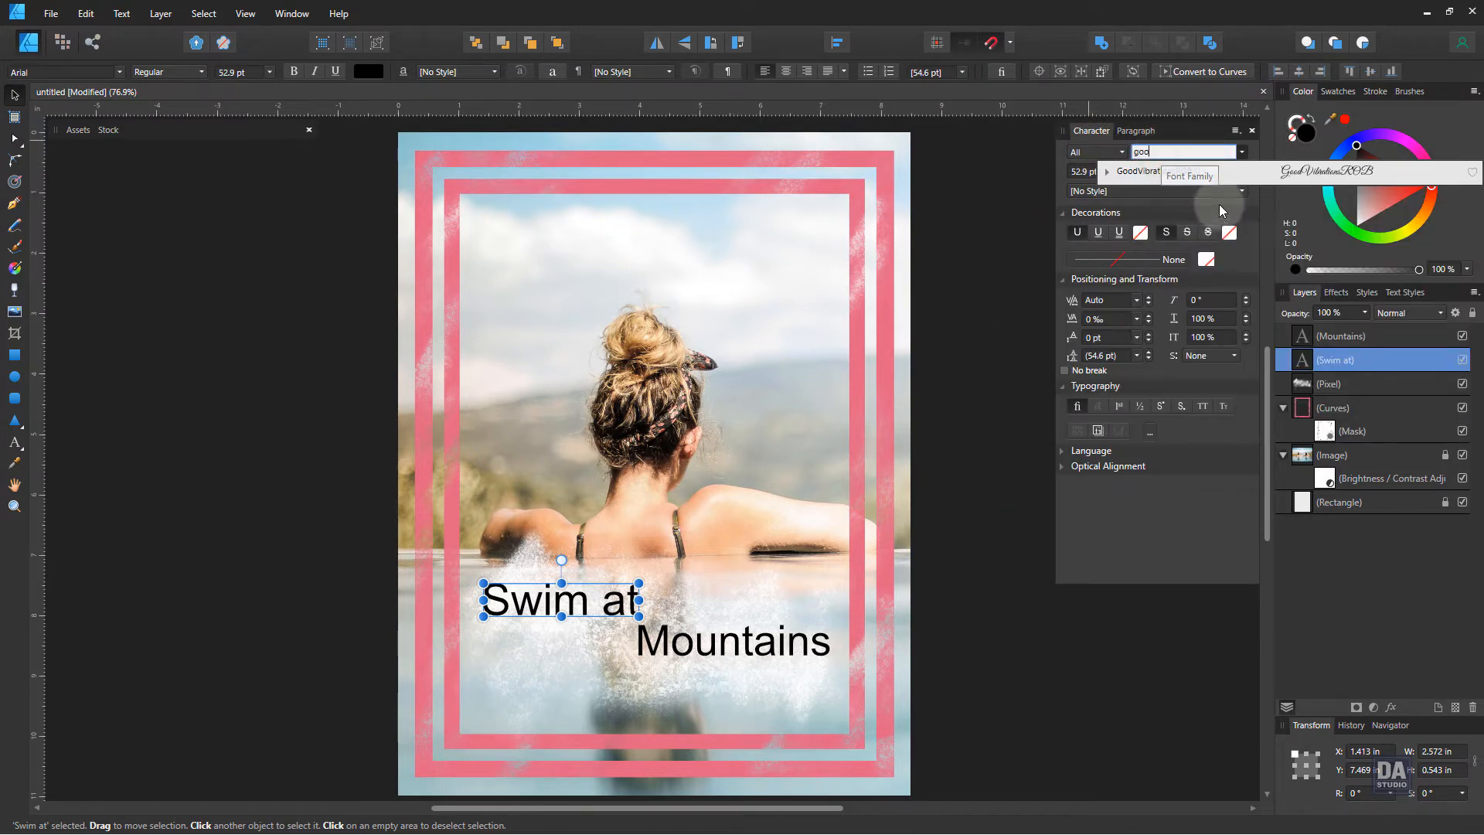
click(1221, 174)
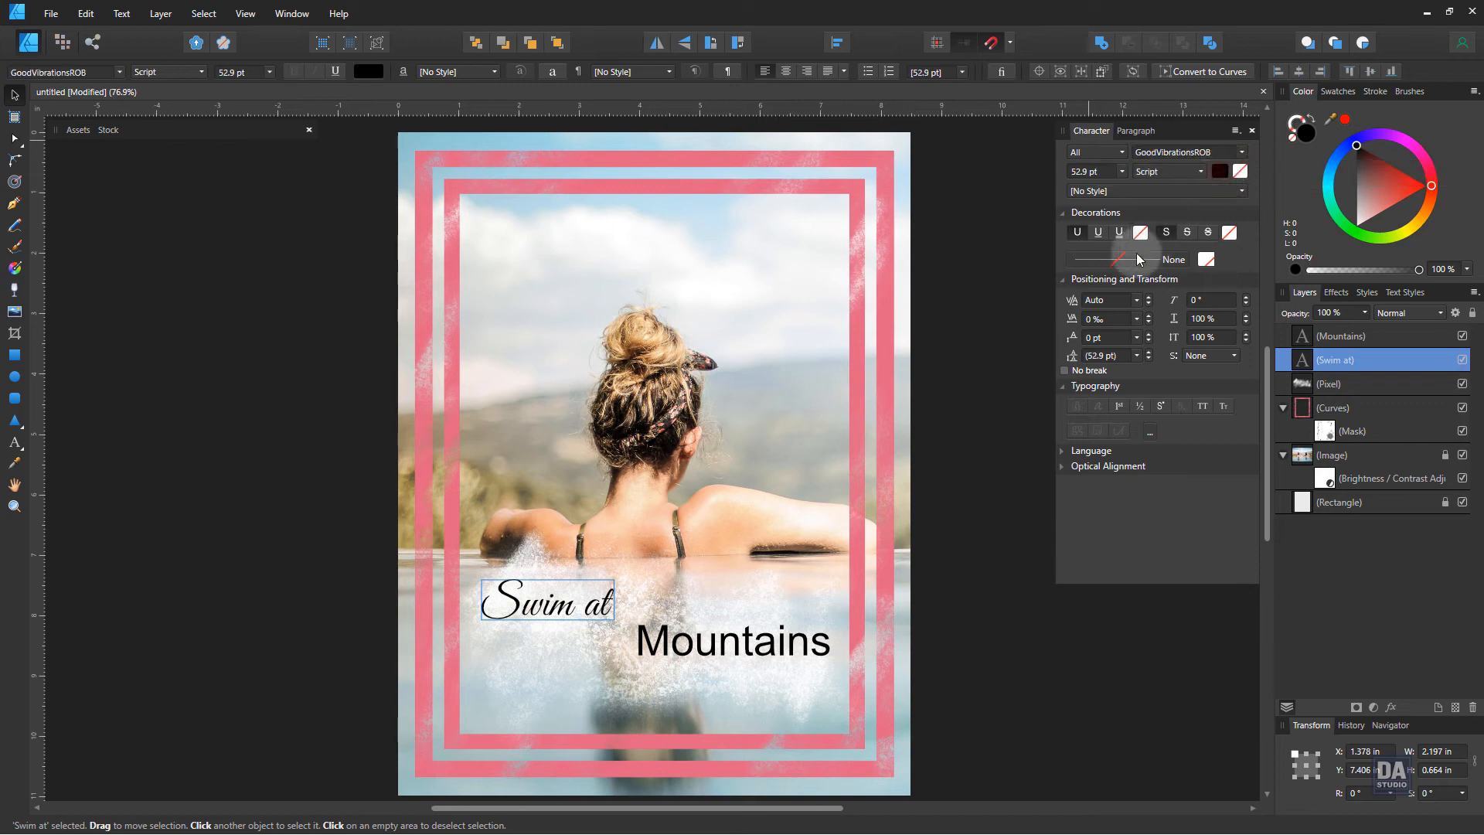
click(800, 646)
click(1167, 154)
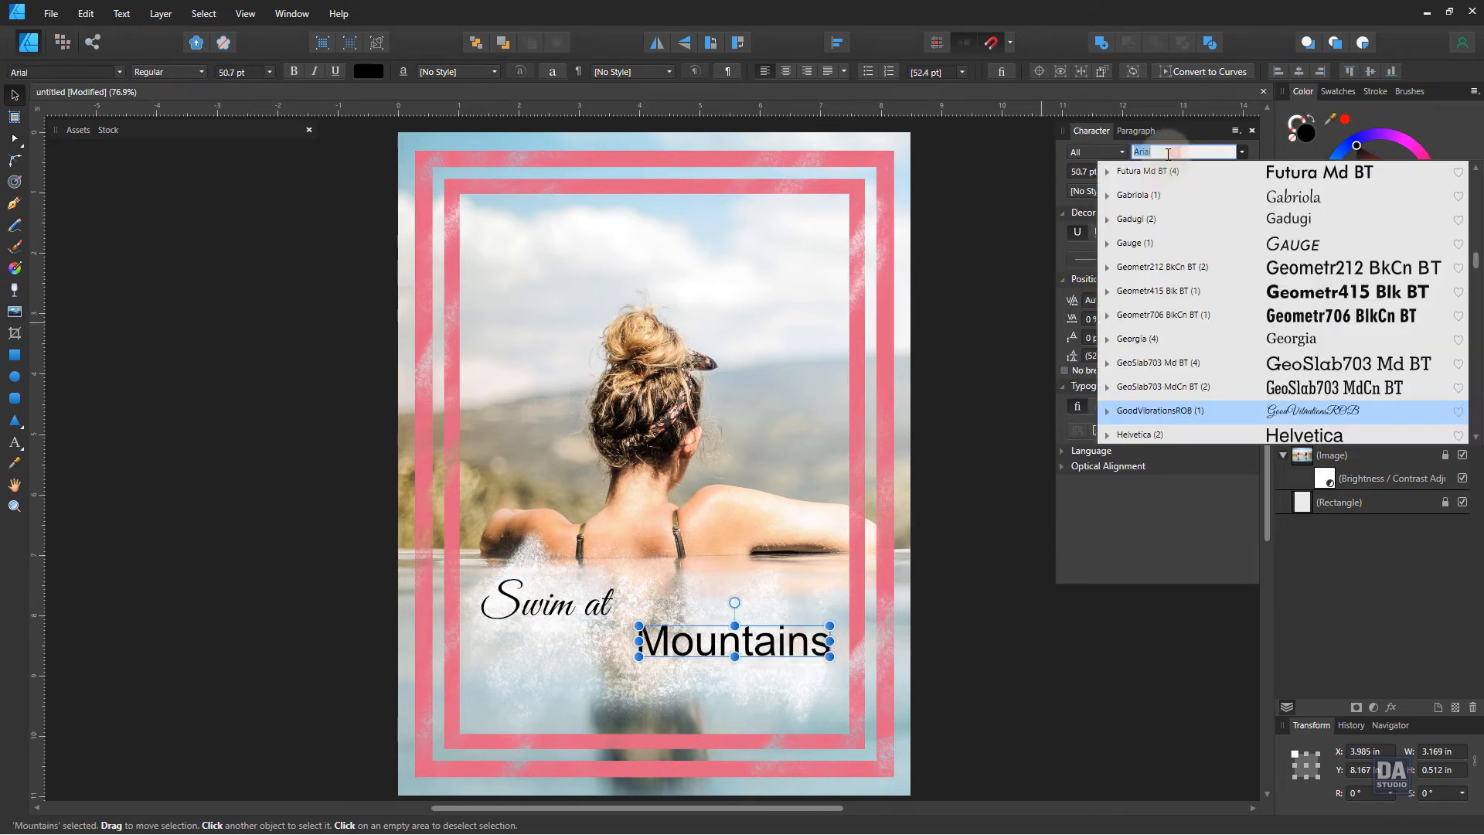
text(goo)
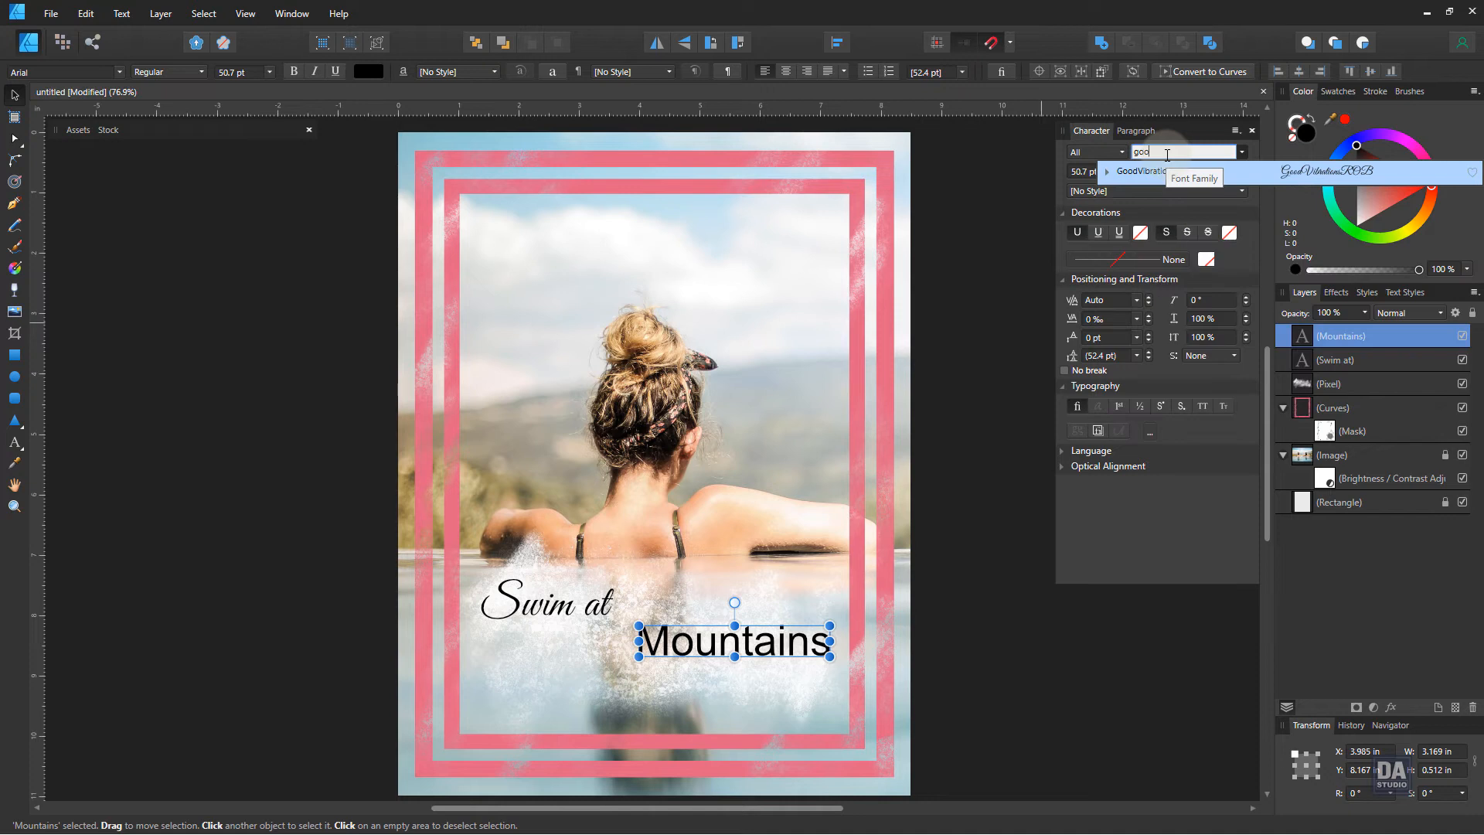
click(1162, 174)
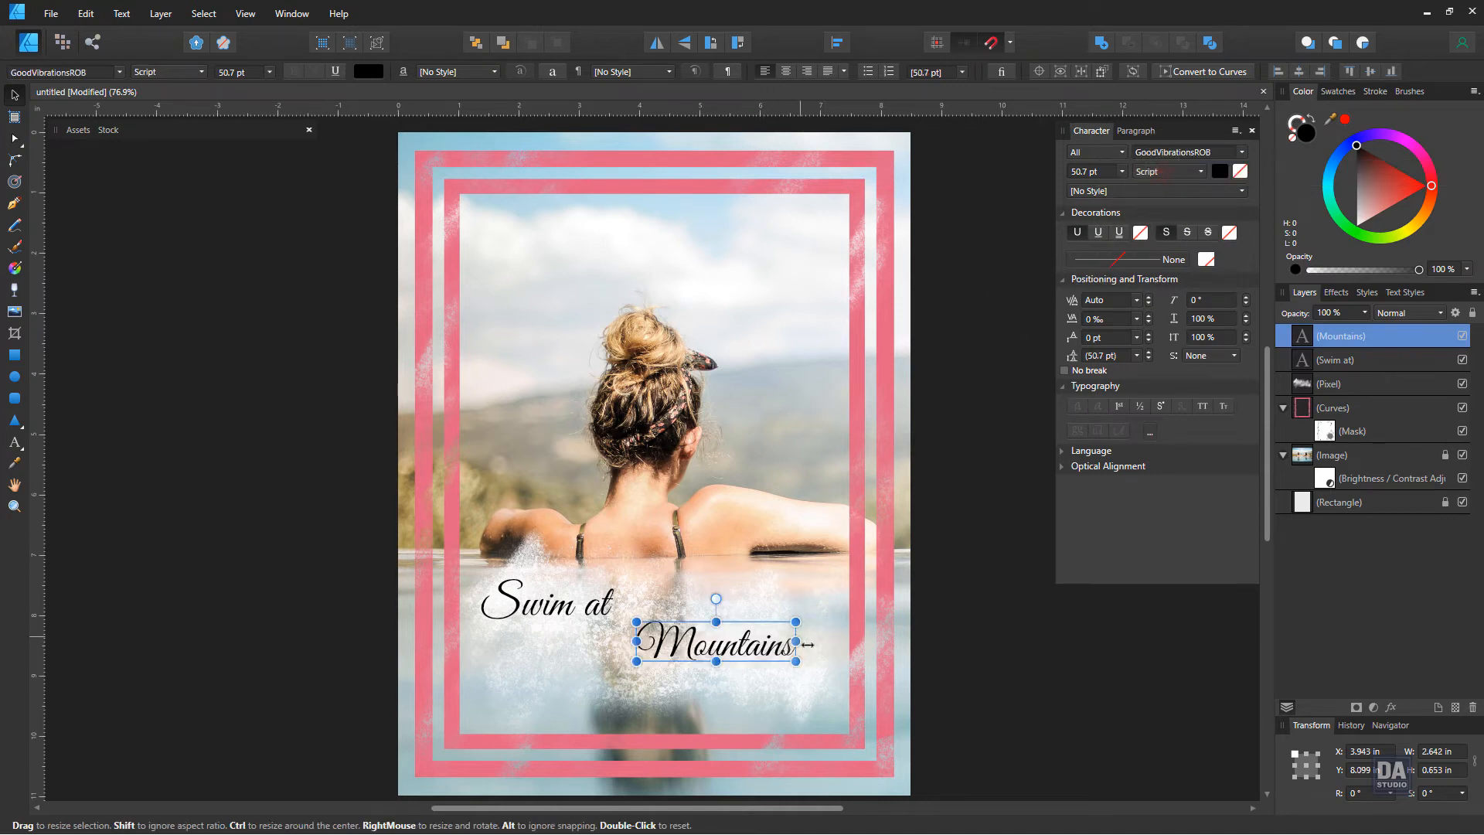
Enlarge "Mountains" to 68 pt and place it below "Swim at", and scale "Swim at" up until it nearly matches
drag(794, 667, 828, 680)
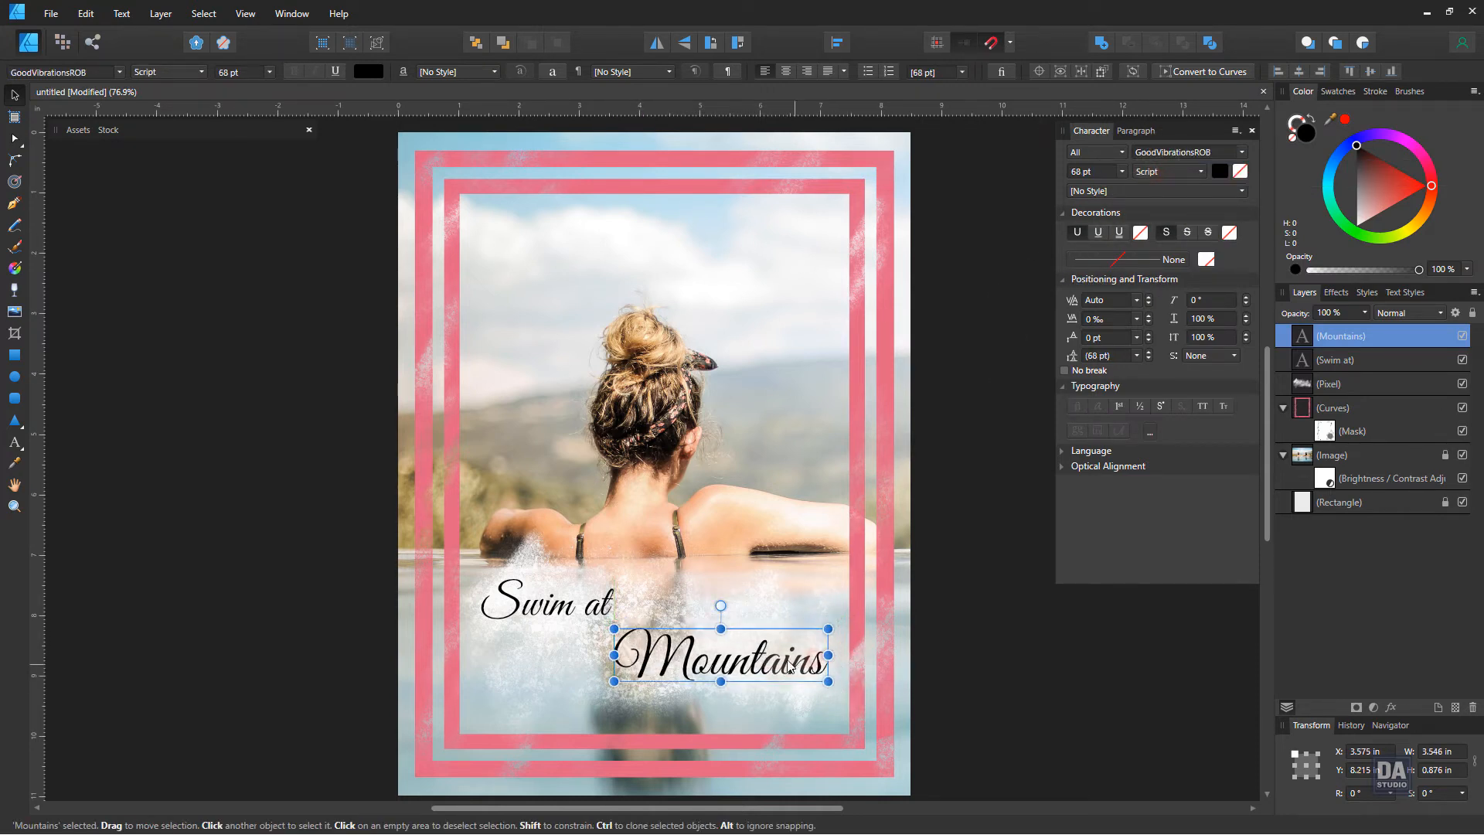
click(593, 602)
drag(615, 620, 655, 626)
click(993, 666)
click(756, 669)
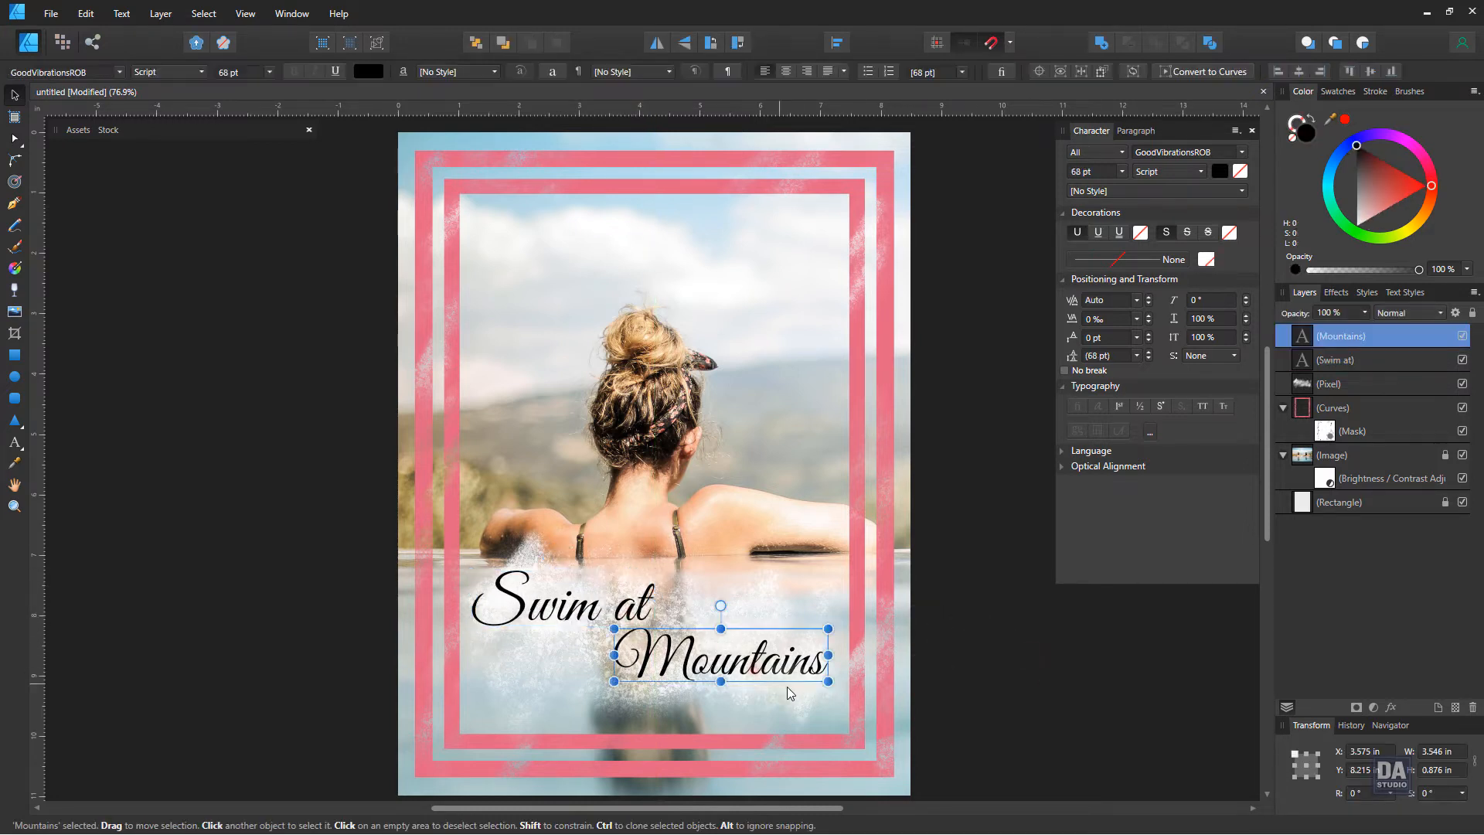
Duplicate the white brush texture layer and shift the copy slightly right and down, to about X 1.225 in, Y 6.625 in
click(1326, 385)
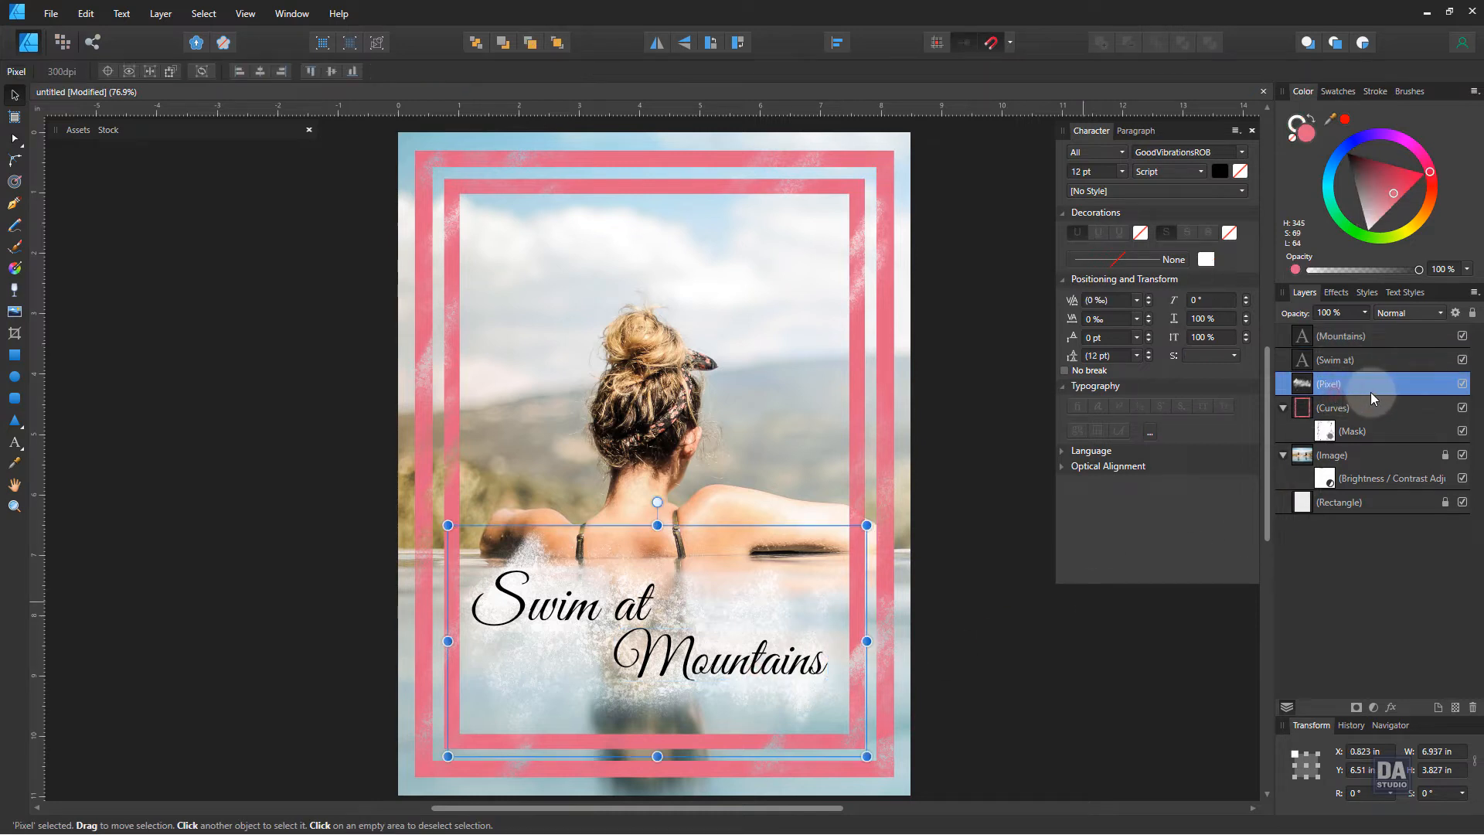
right_click(1318, 398)
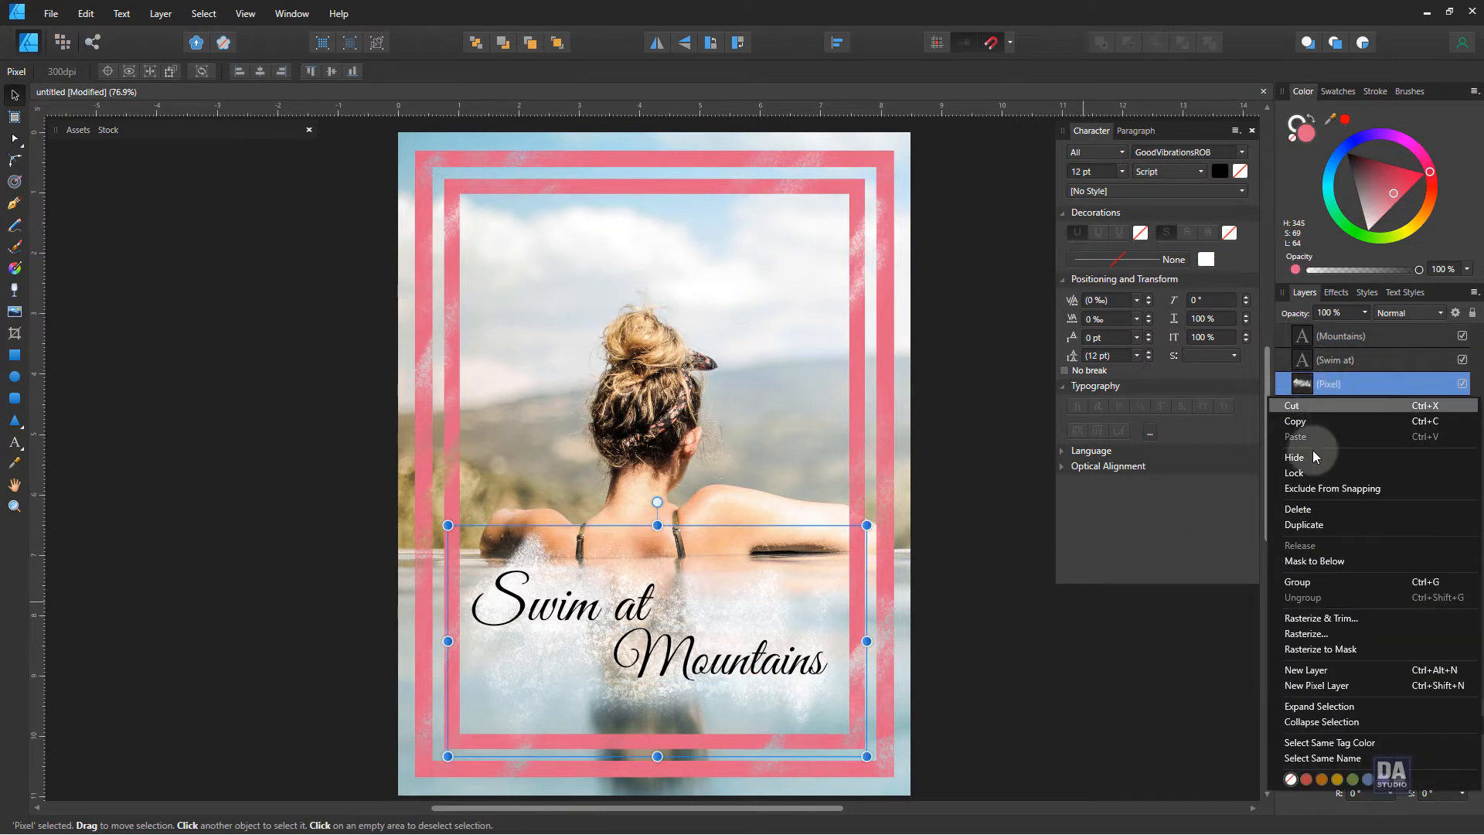
click(1319, 525)
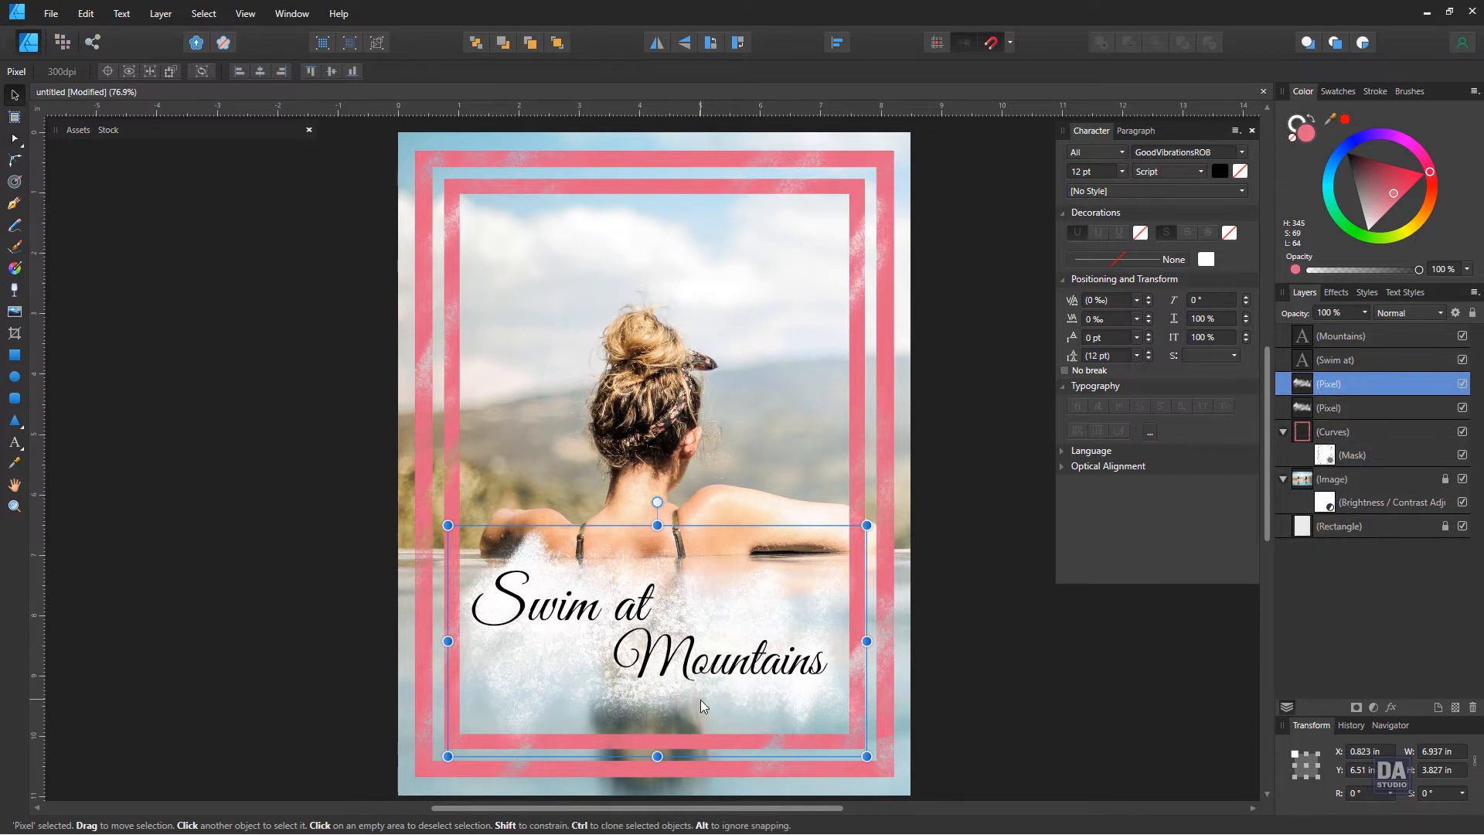
drag(700, 698, 725, 707)
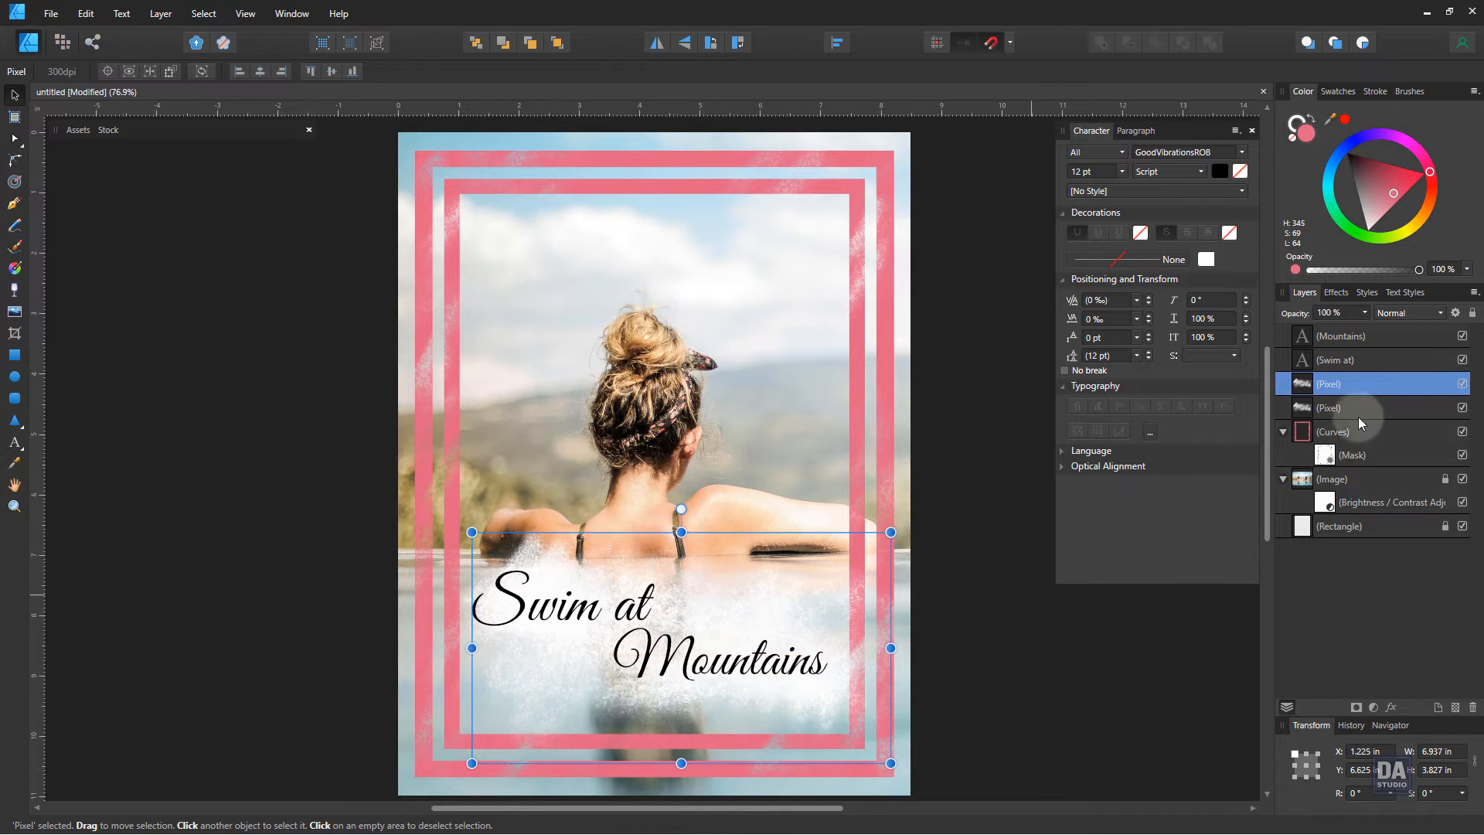
Lower the copied brush texture's opacity to 50% and scale it down proportionally around its centre to about 6.37 in wide
drag(1366, 332, 1297, 332)
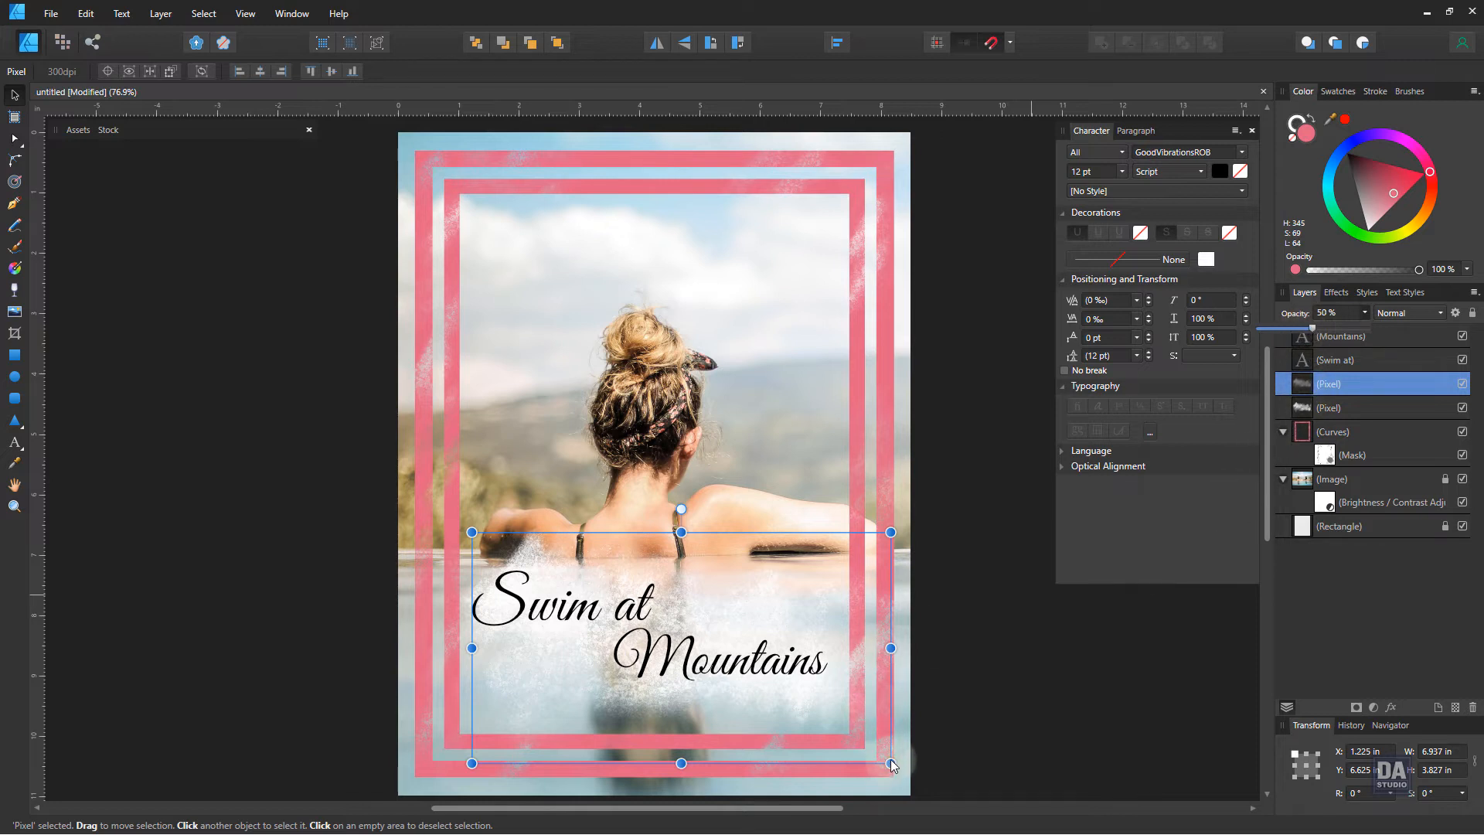
drag(891, 764, 836, 723)
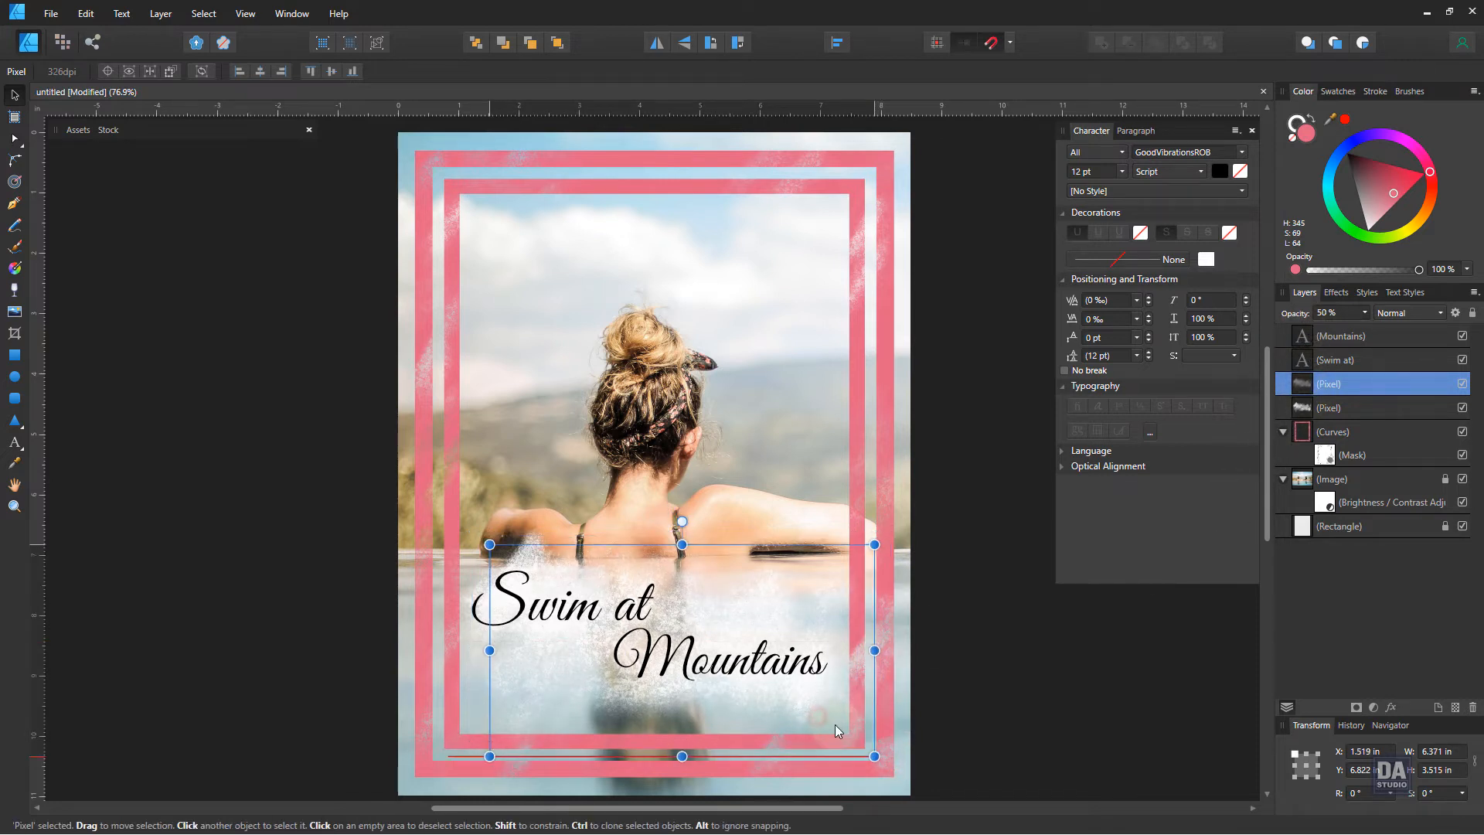
click(1139, 689)
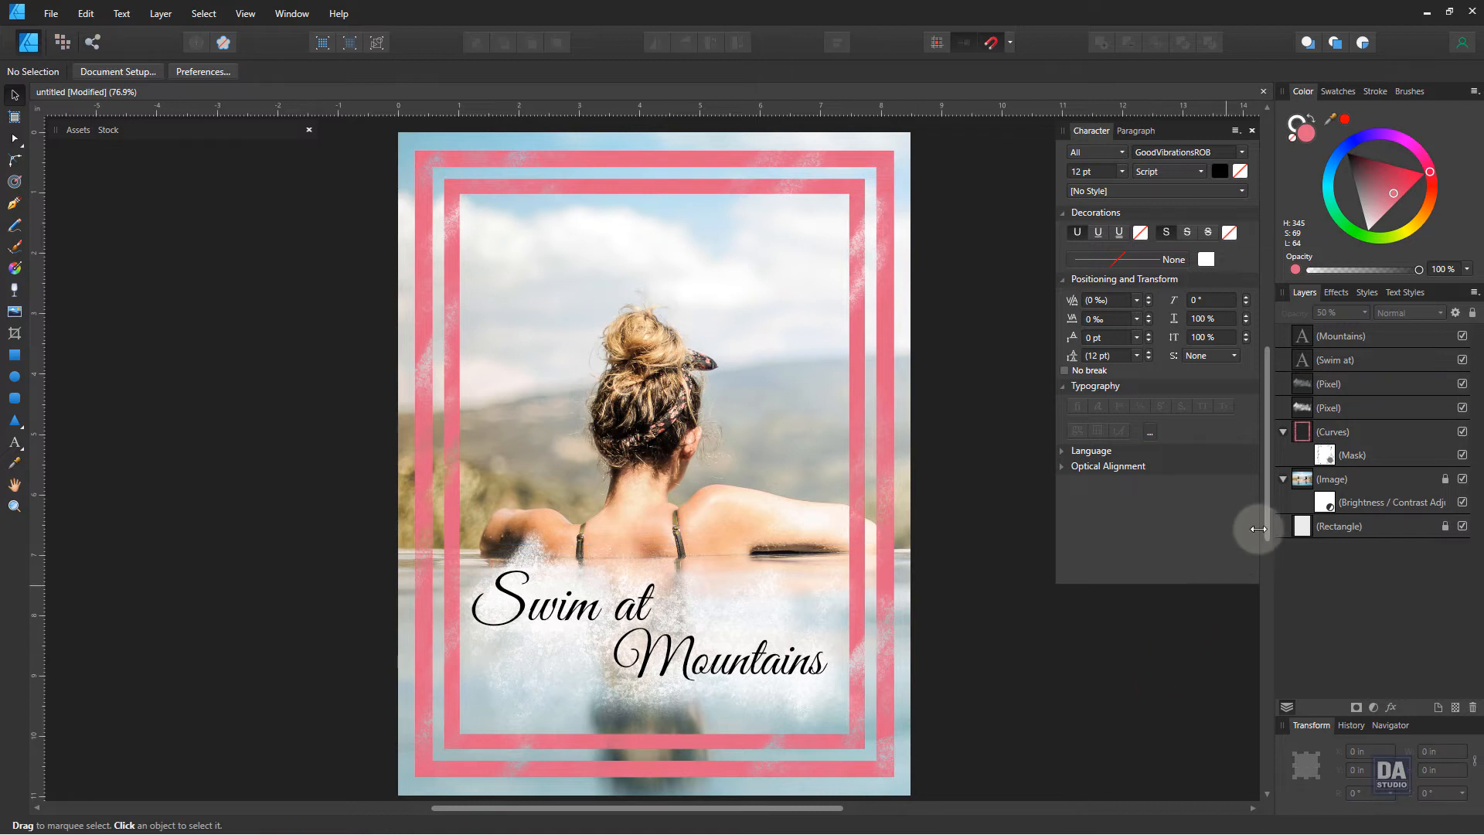
Shift the "Swim at" and "Mountains" texts together slightly right, aligning them with the vertical centre guide
click(1352, 360)
shift+click(1341, 335)
drag(754, 640, 765, 642)
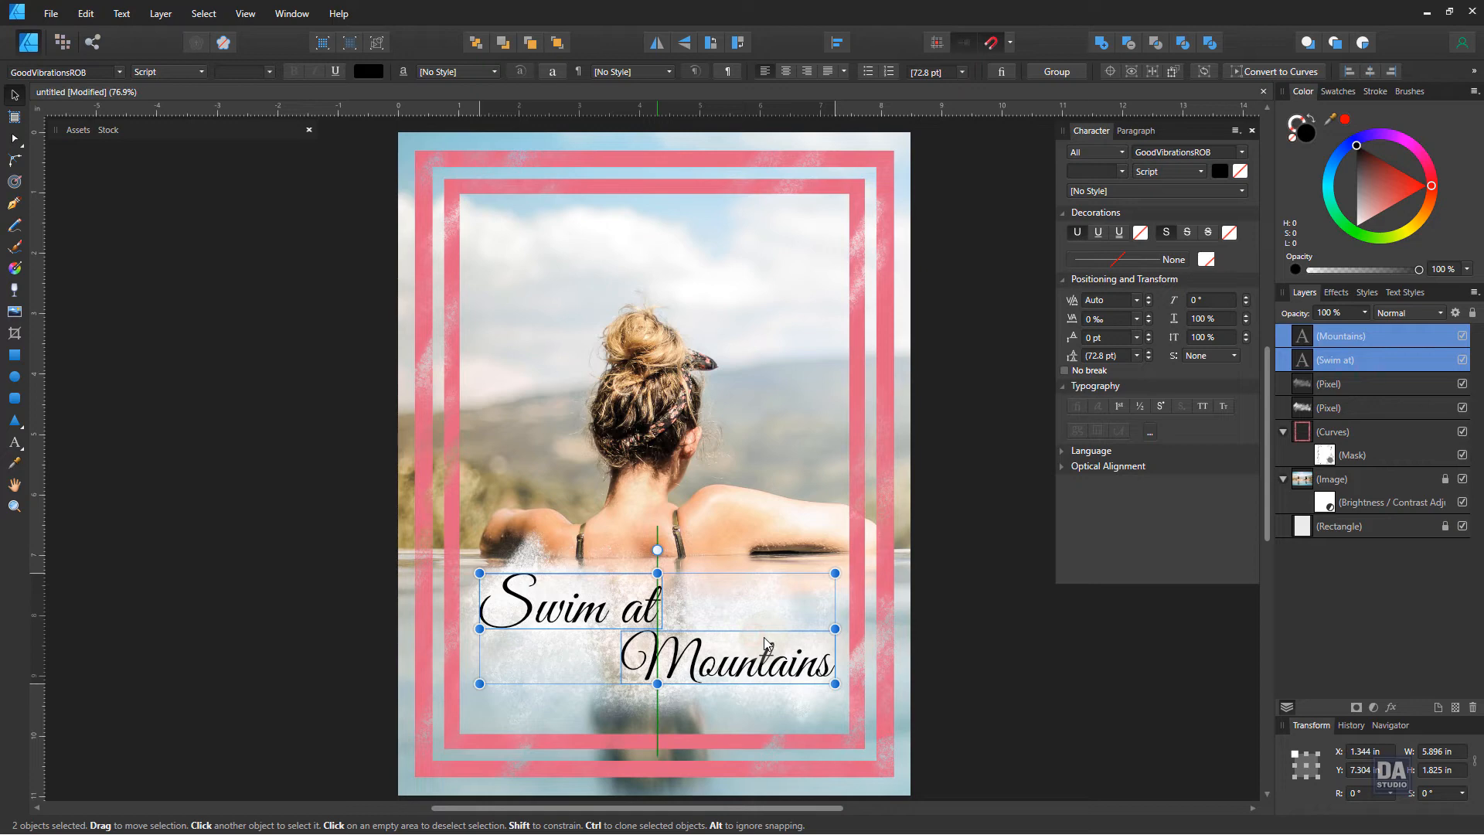
click(980, 629)
Insert the orange "SHOP NOW" button from the asset library, centred inside the frame's top edge
drag(840, 573, 817, 594)
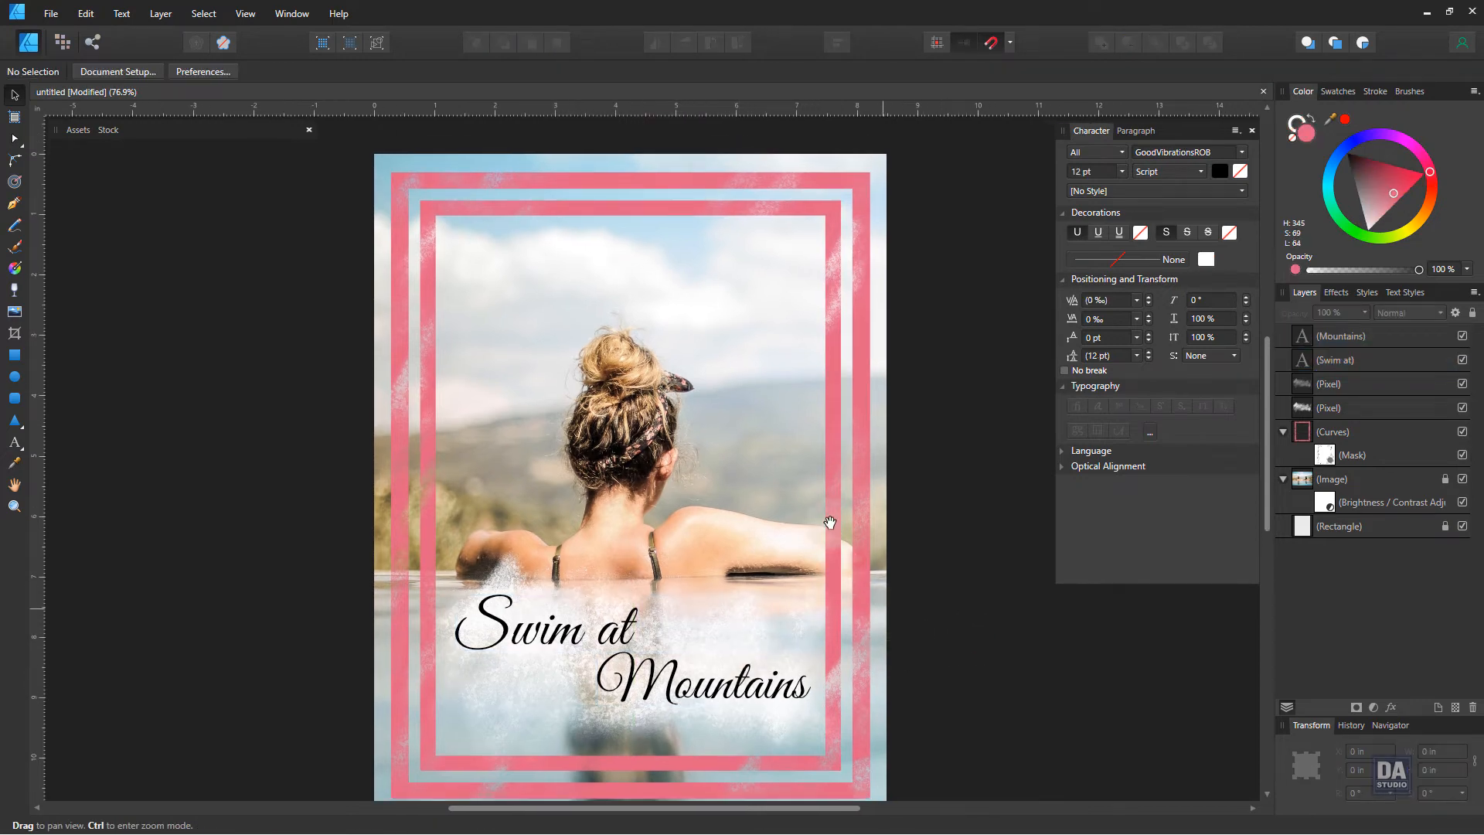
drag(580, 164, 695, 229)
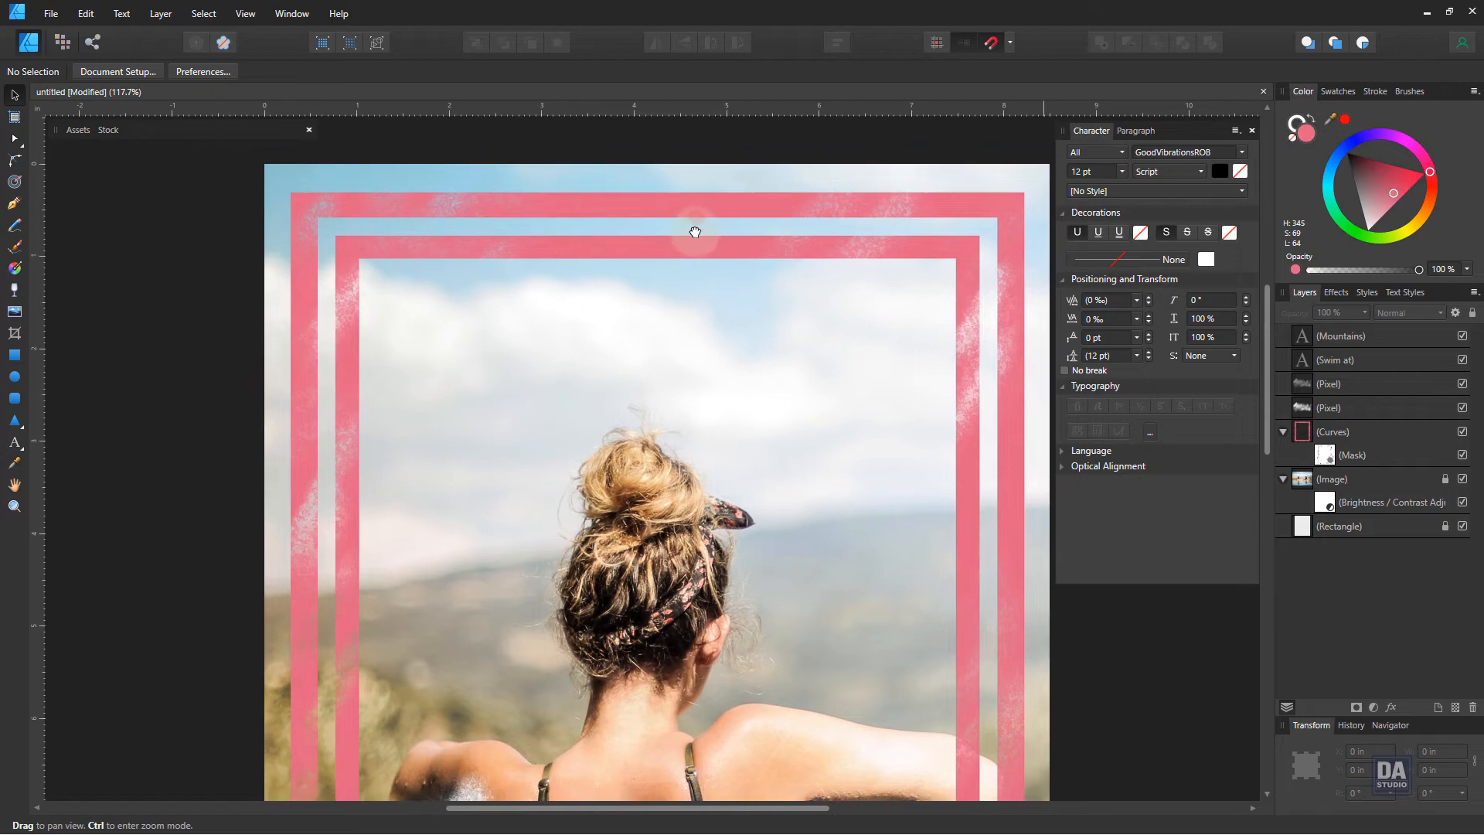
click(78, 131)
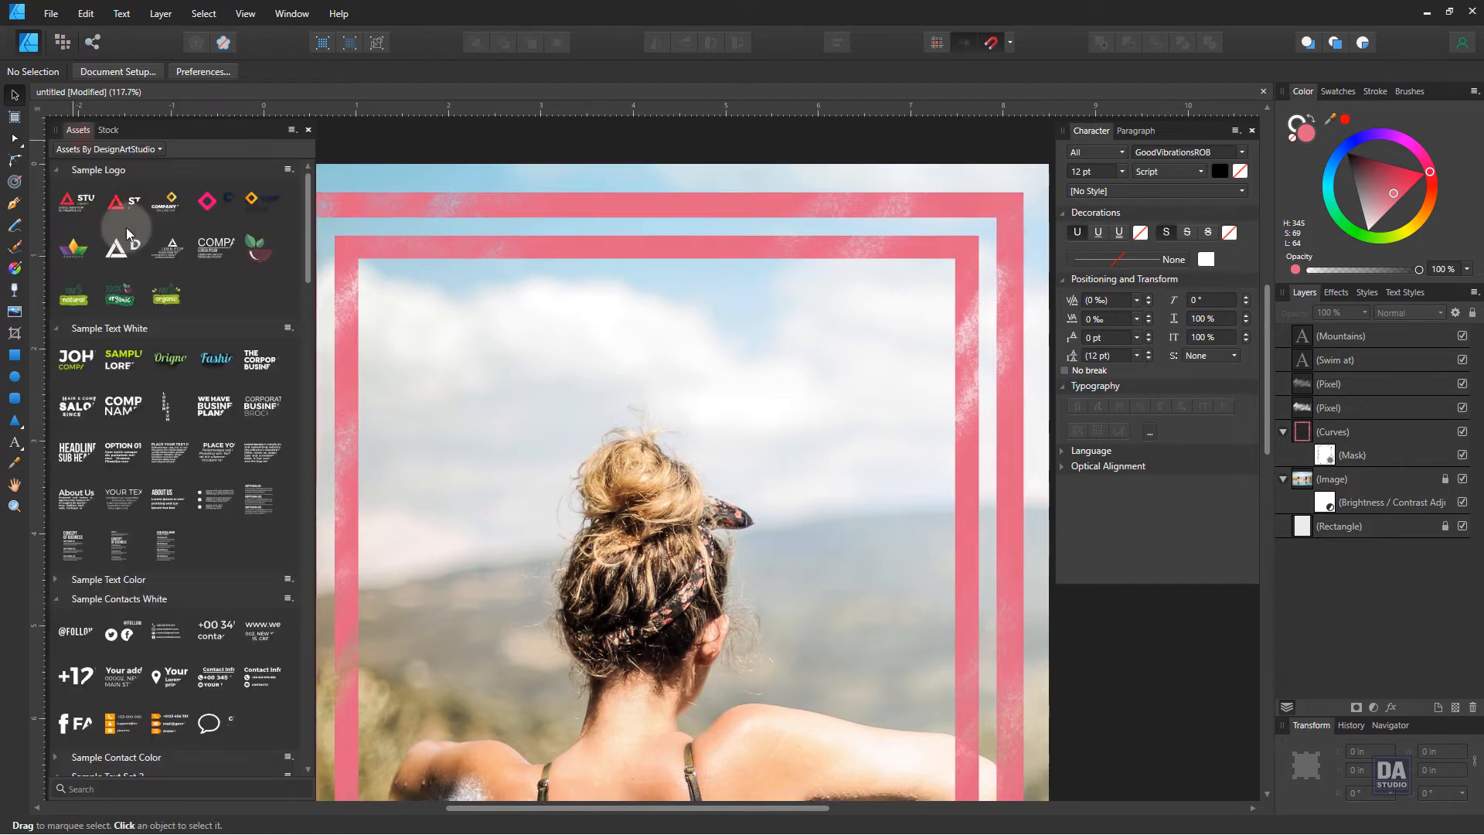
drag(306, 256, 306, 379)
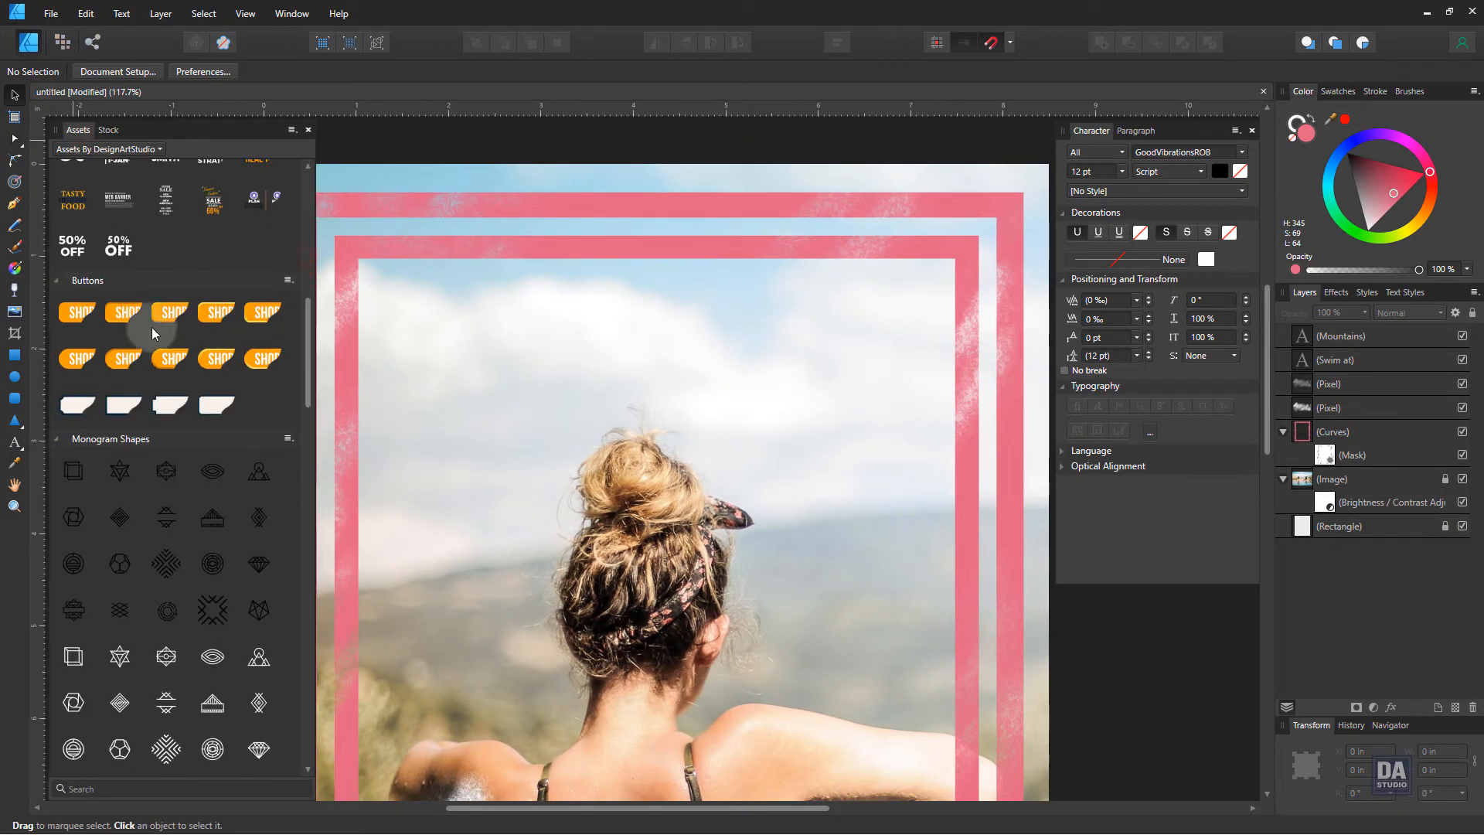
drag(84, 322, 769, 352)
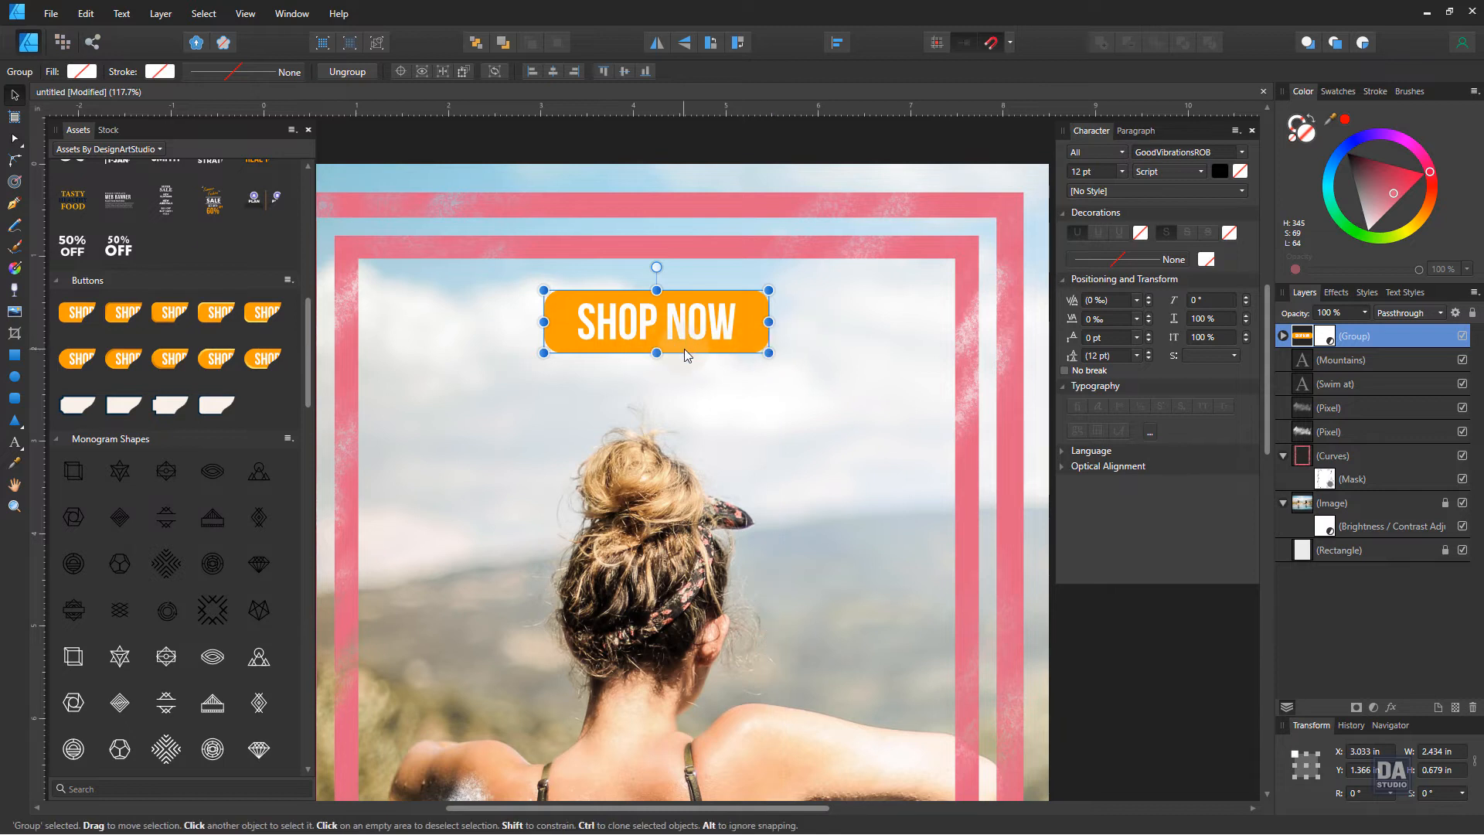
Reduce the height of the button's rounded rectangle to about 0.596 in and square off its corners to 0%
double_click(684, 349)
drag(656, 351, 657, 349)
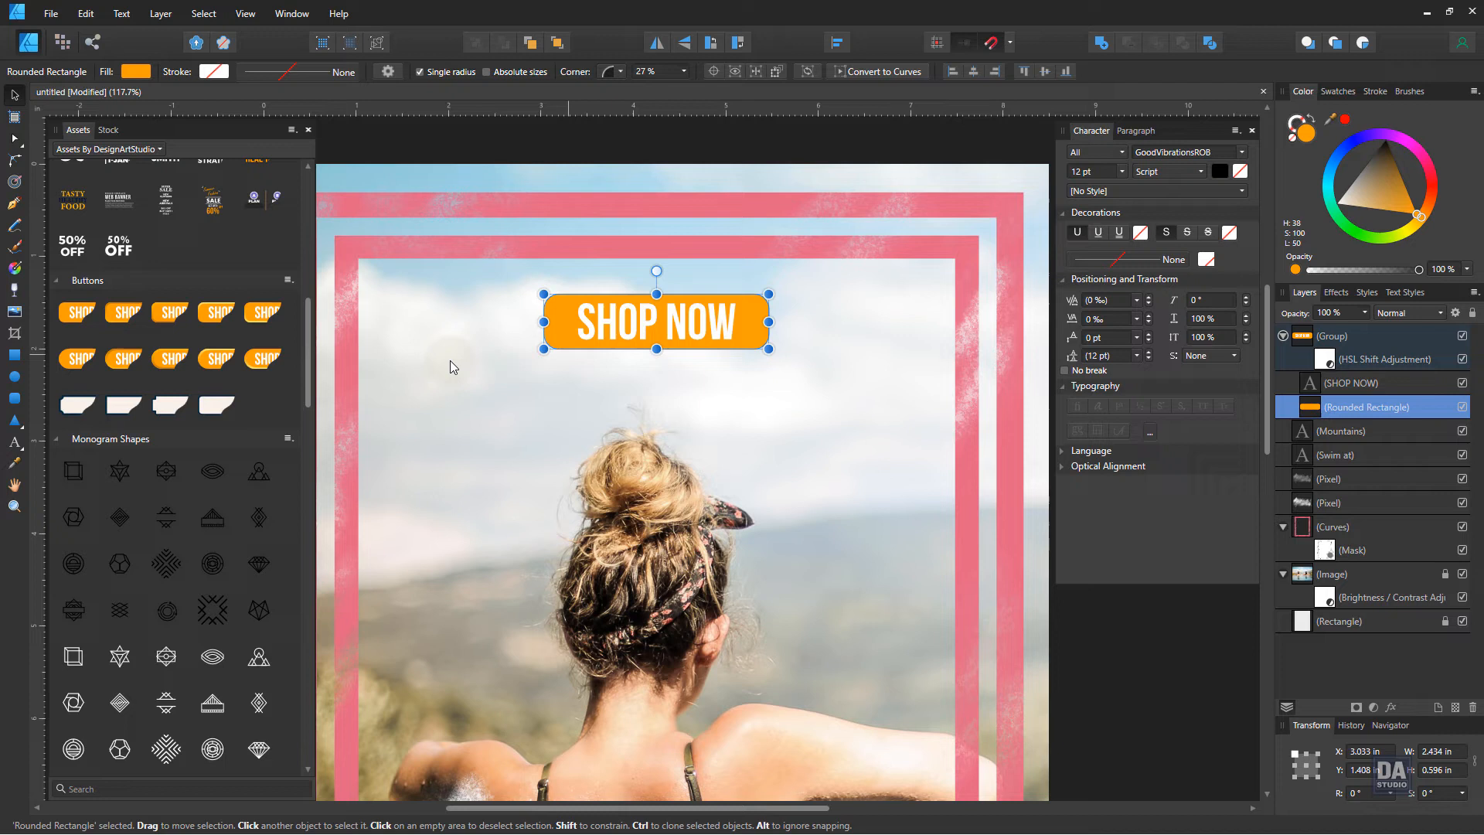
click(15, 399)
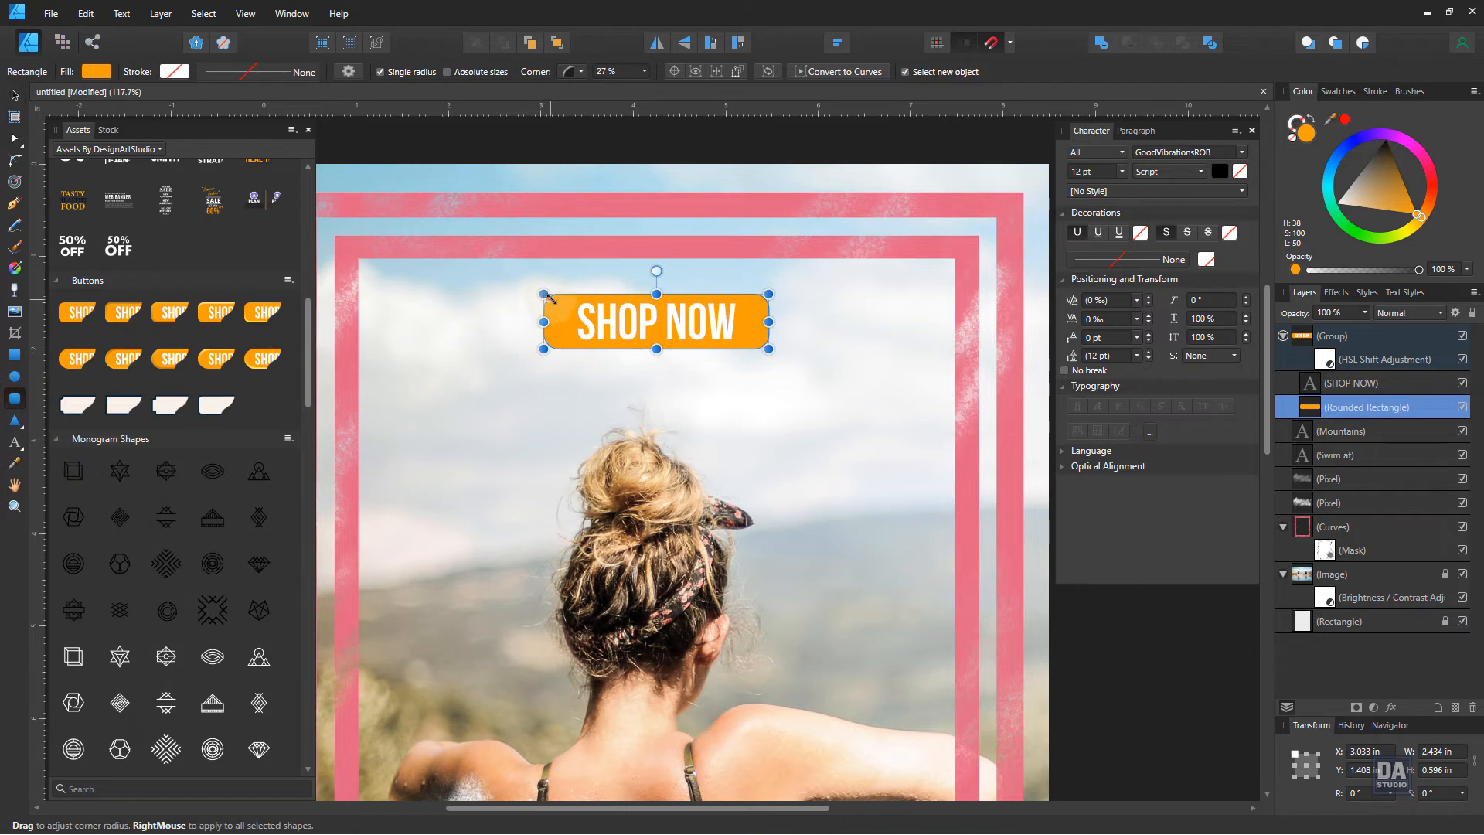
drag(536, 299, 525, 276)
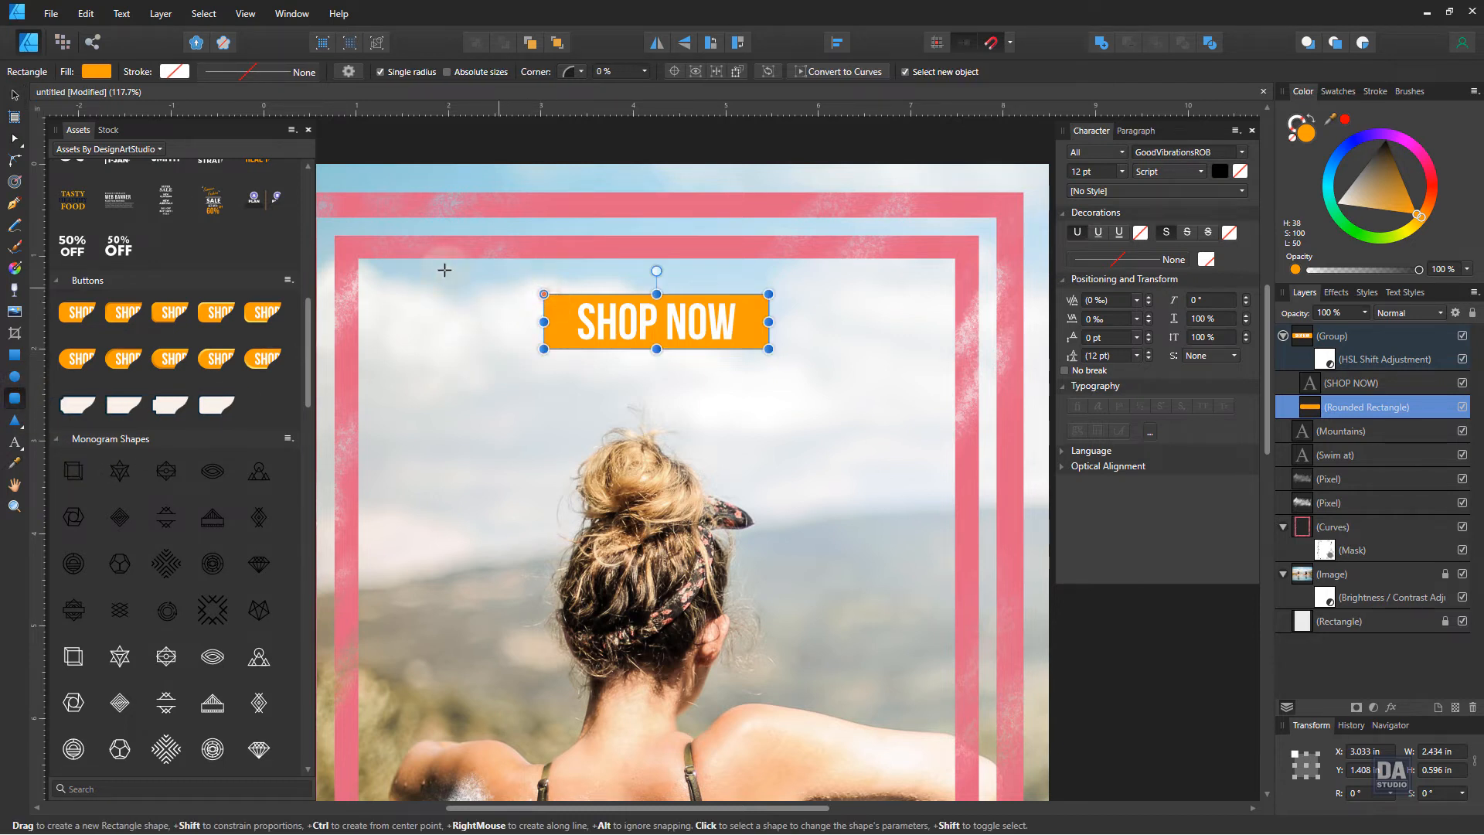
Fill the button's rectangle with the pink sampled from the frame, then lighten it to a paler pink (H 345, S 42, L 78)
click(14, 94)
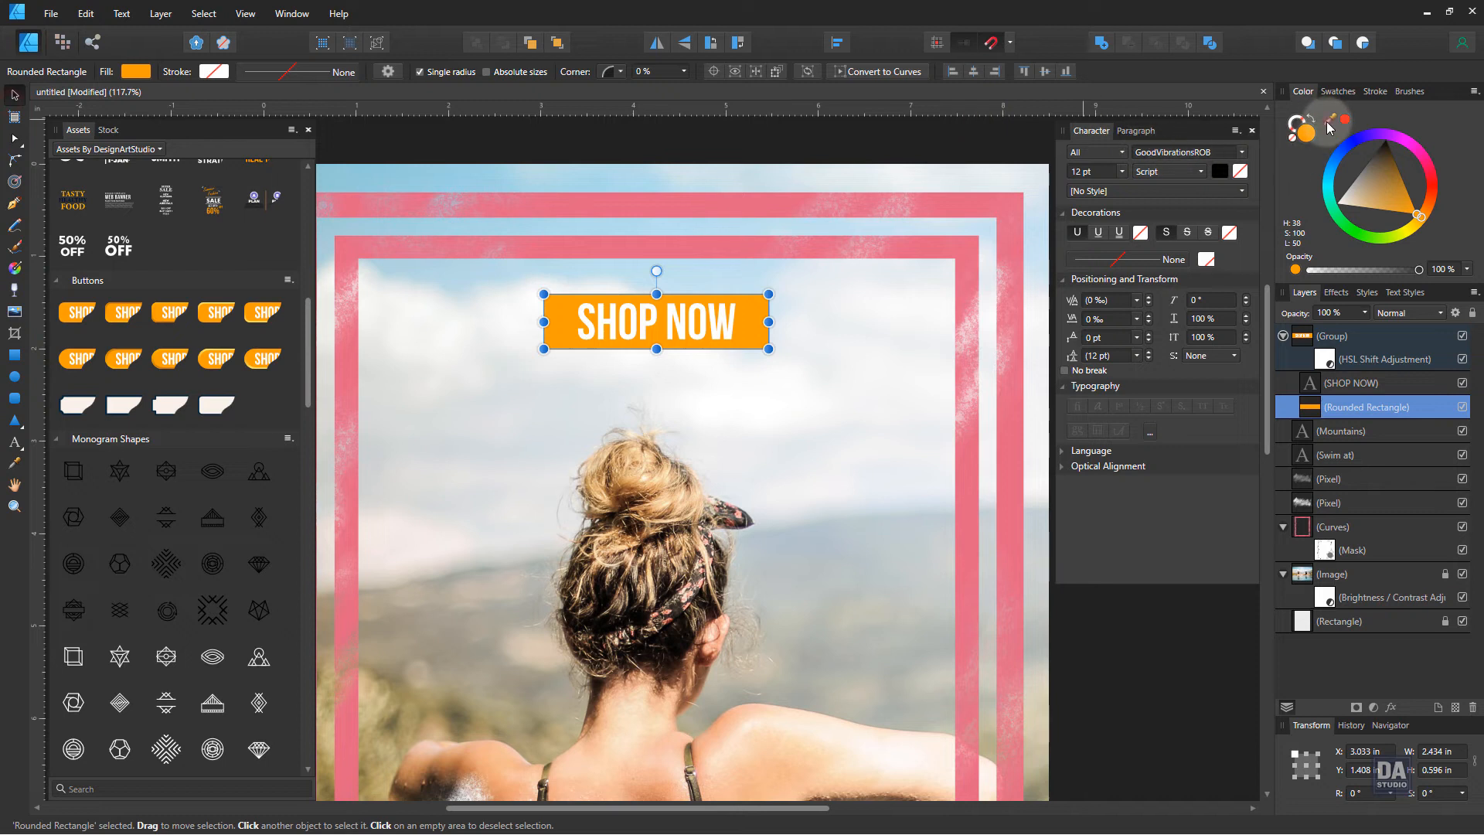
drag(1329, 127, 1010, 244)
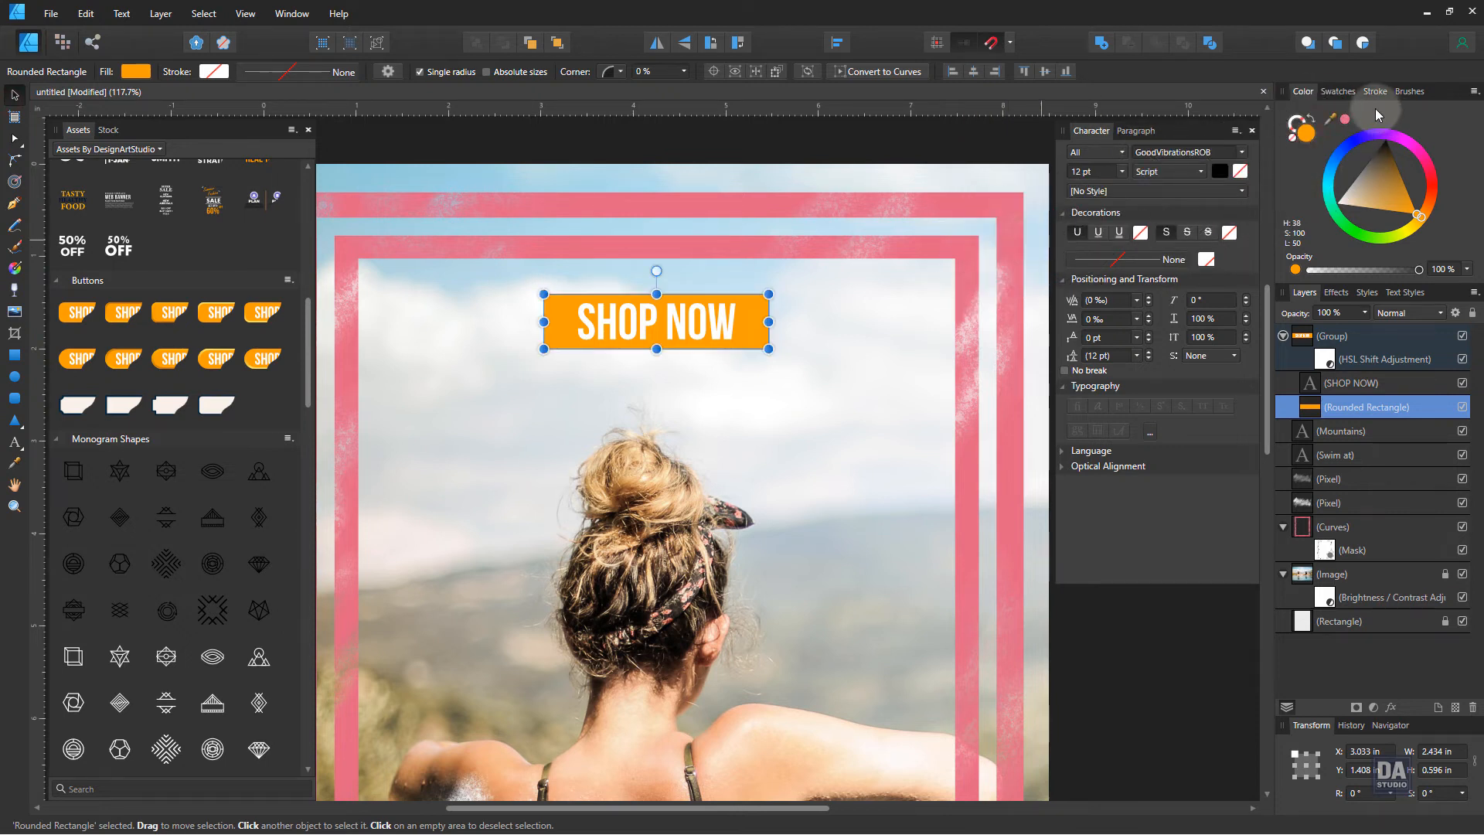
click(1345, 119)
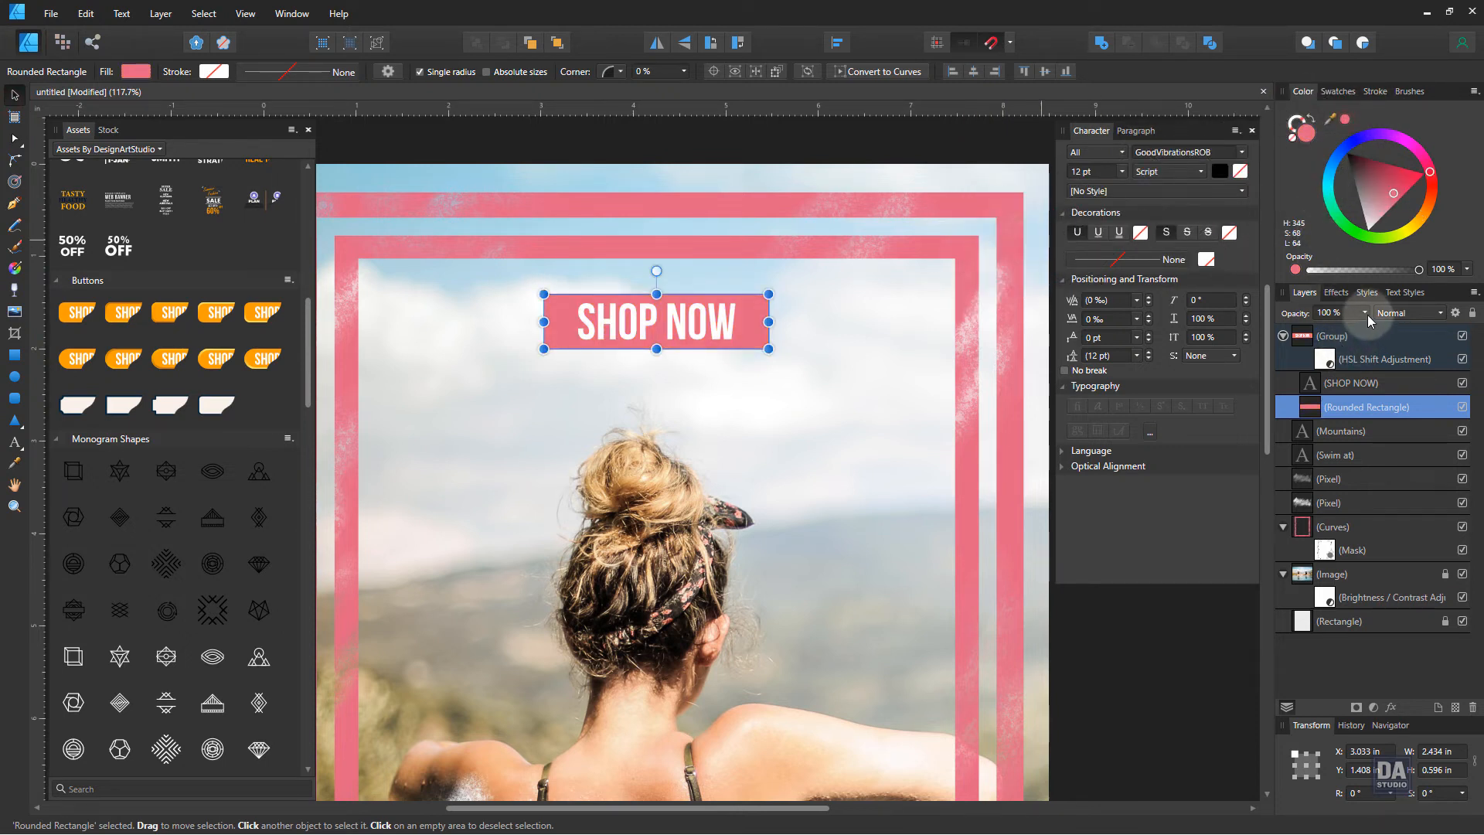
drag(1394, 192, 1377, 210)
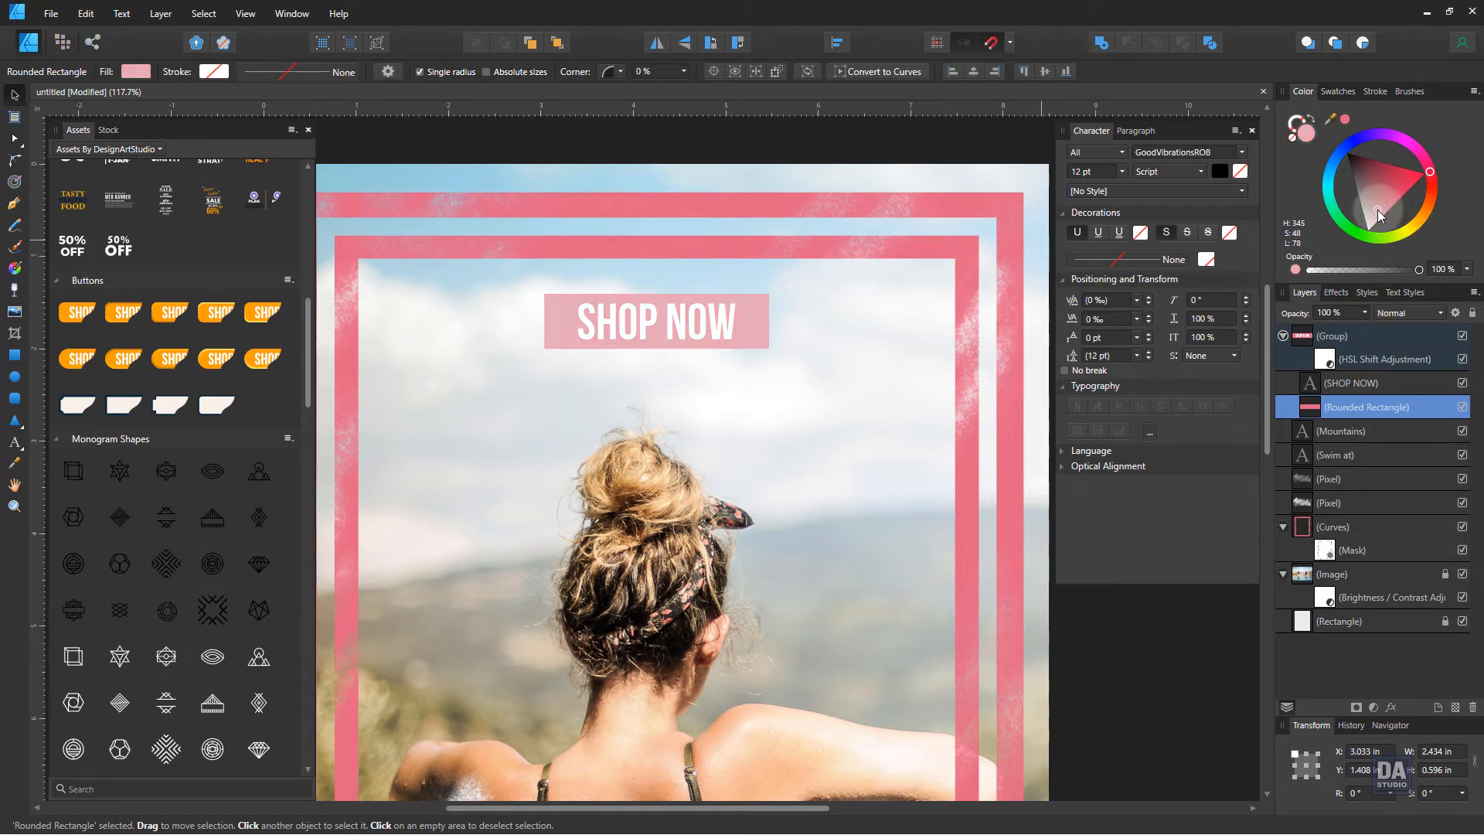
click(1014, 142)
Replace the button's "SHOP NOW" text with "HOTEL HILLS"
double_click(664, 325)
double_click(657, 323)
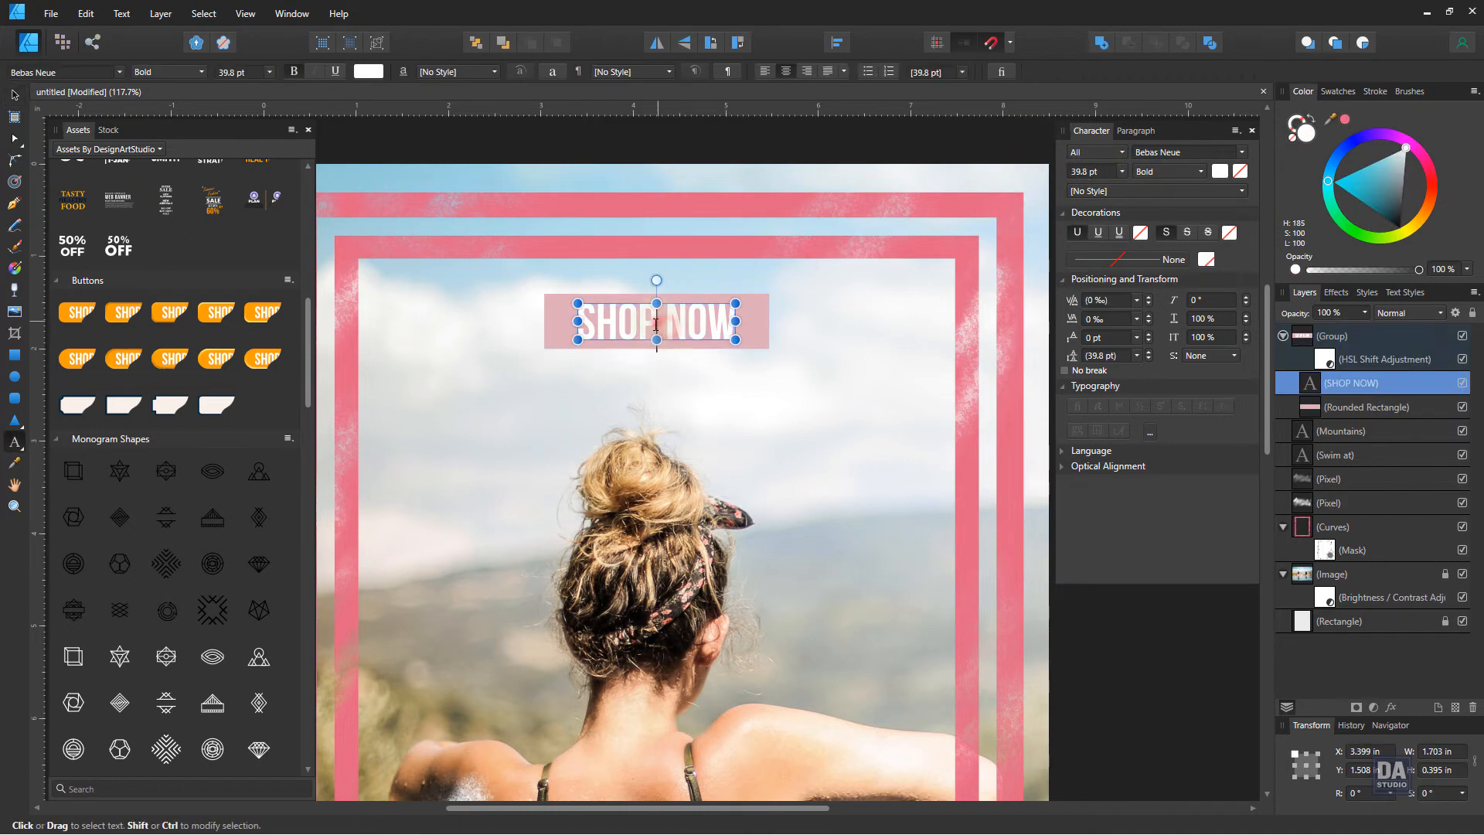
drag(585, 321, 738, 325)
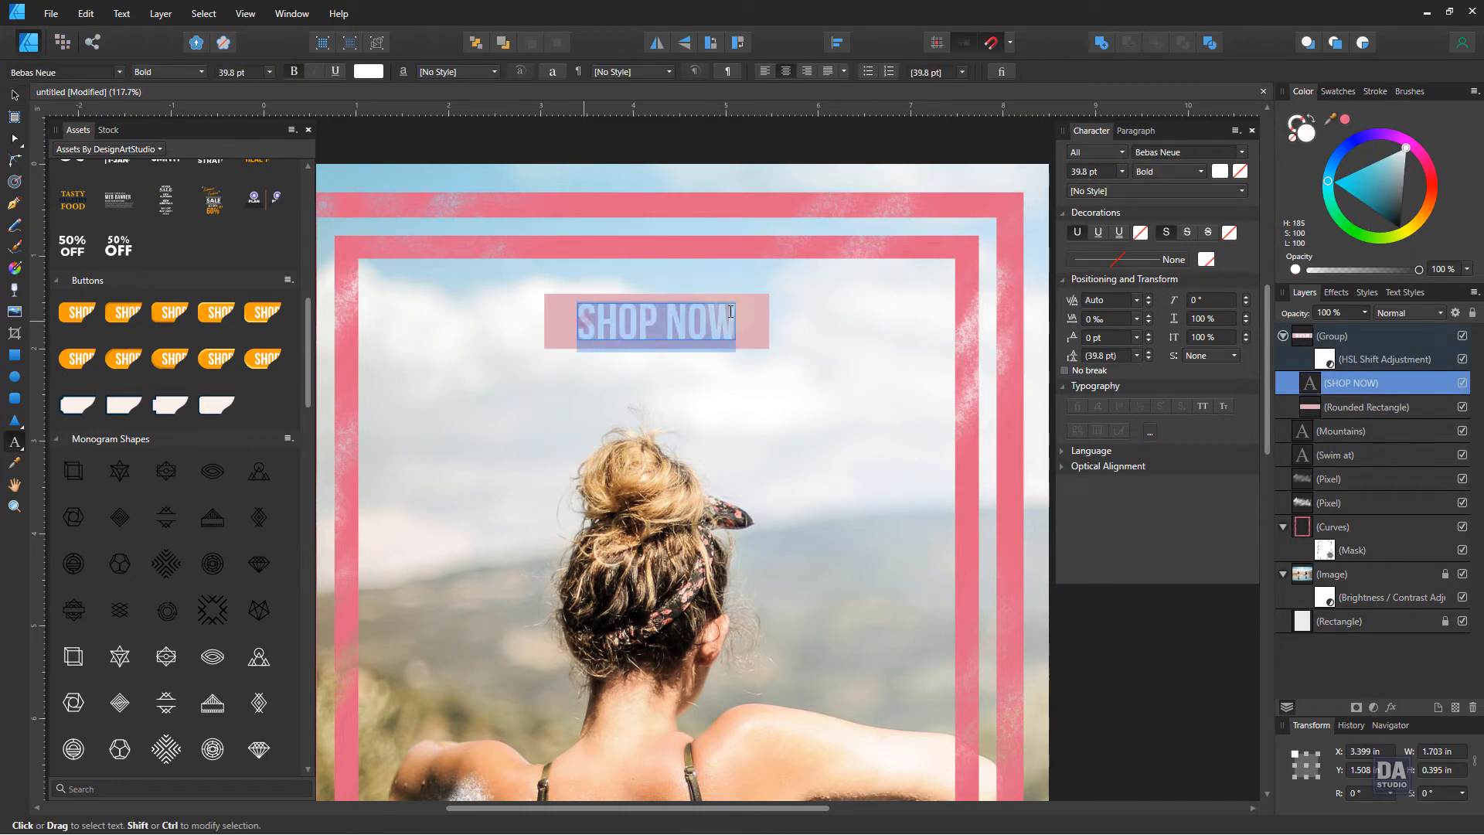
text(HOTEL)
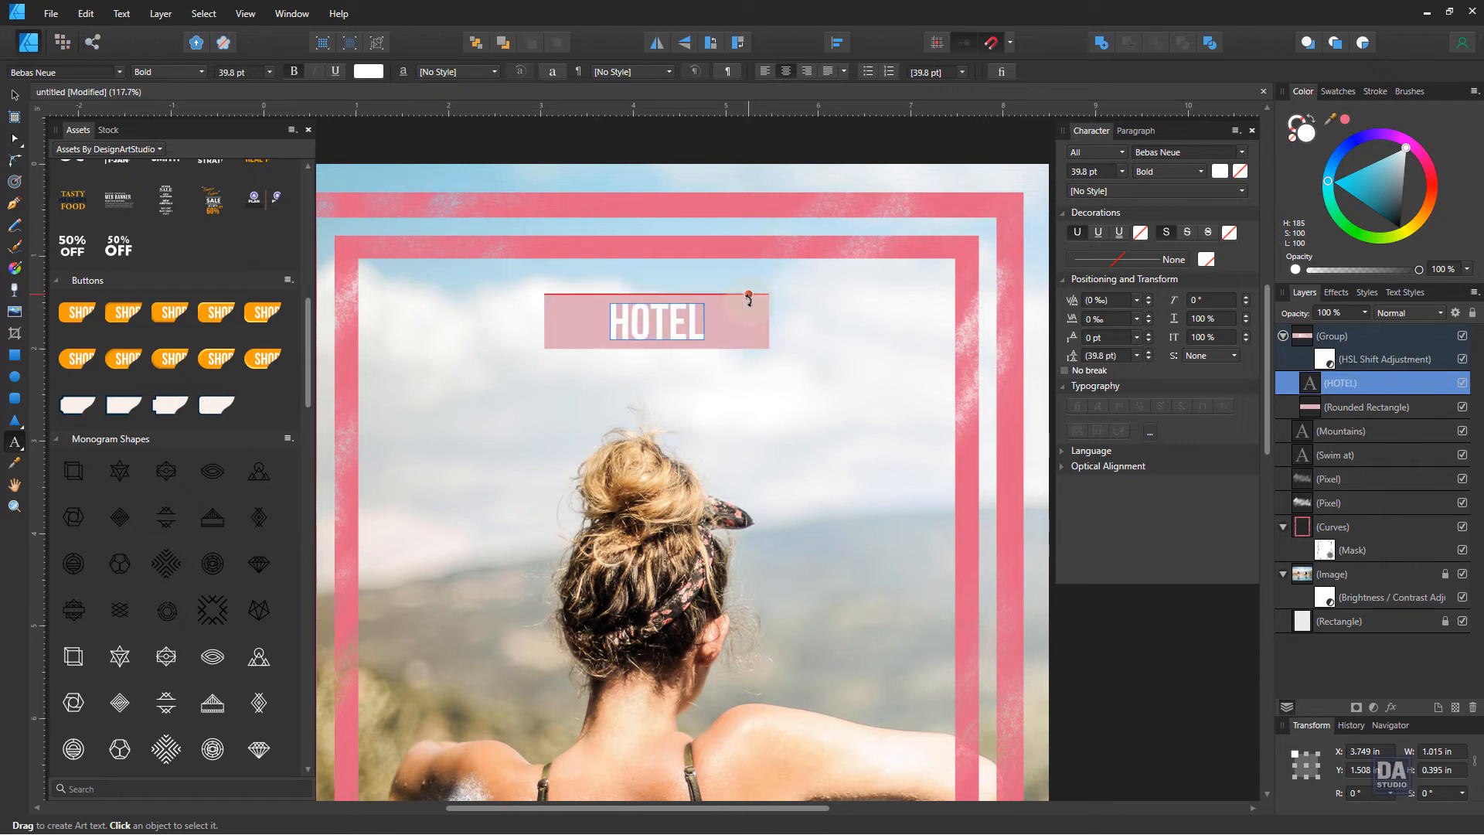
text( HILLS)
key(Escape)
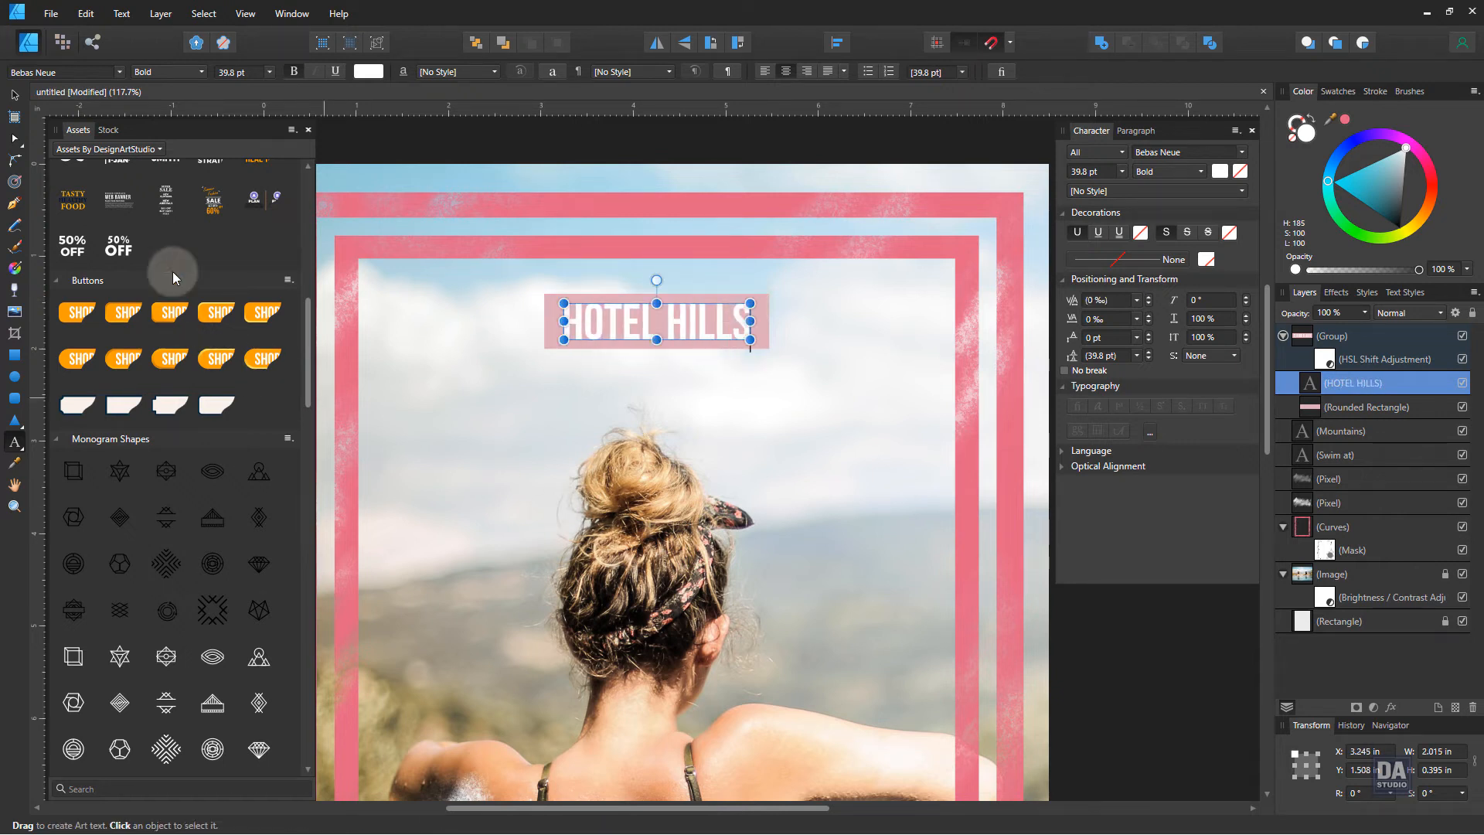
Set the "HOTEL HILLS" text to the Bebas Neue Book weight and scale it down slightly, keeping it centred on the button
click(13, 94)
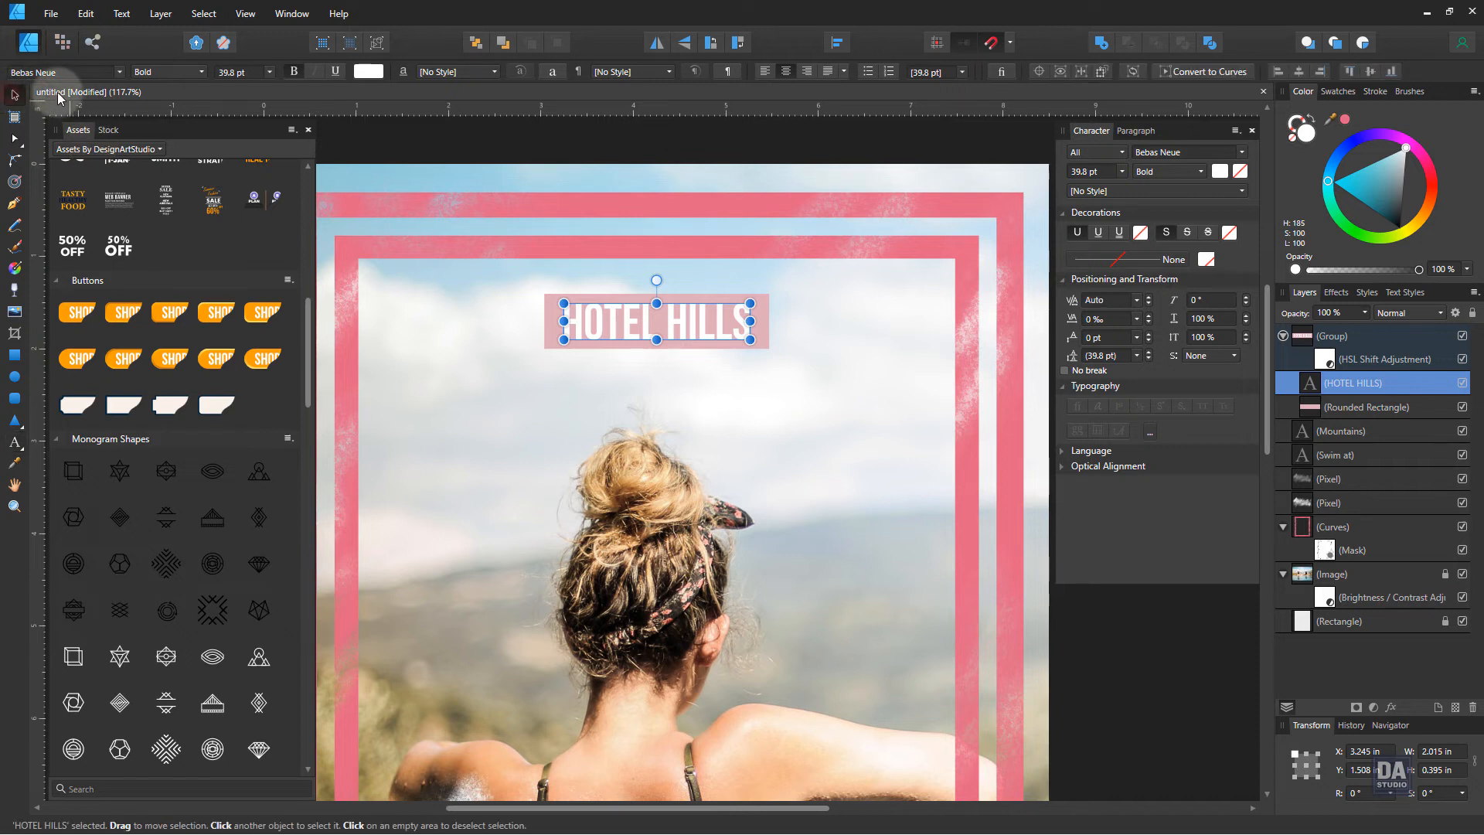
click(151, 72)
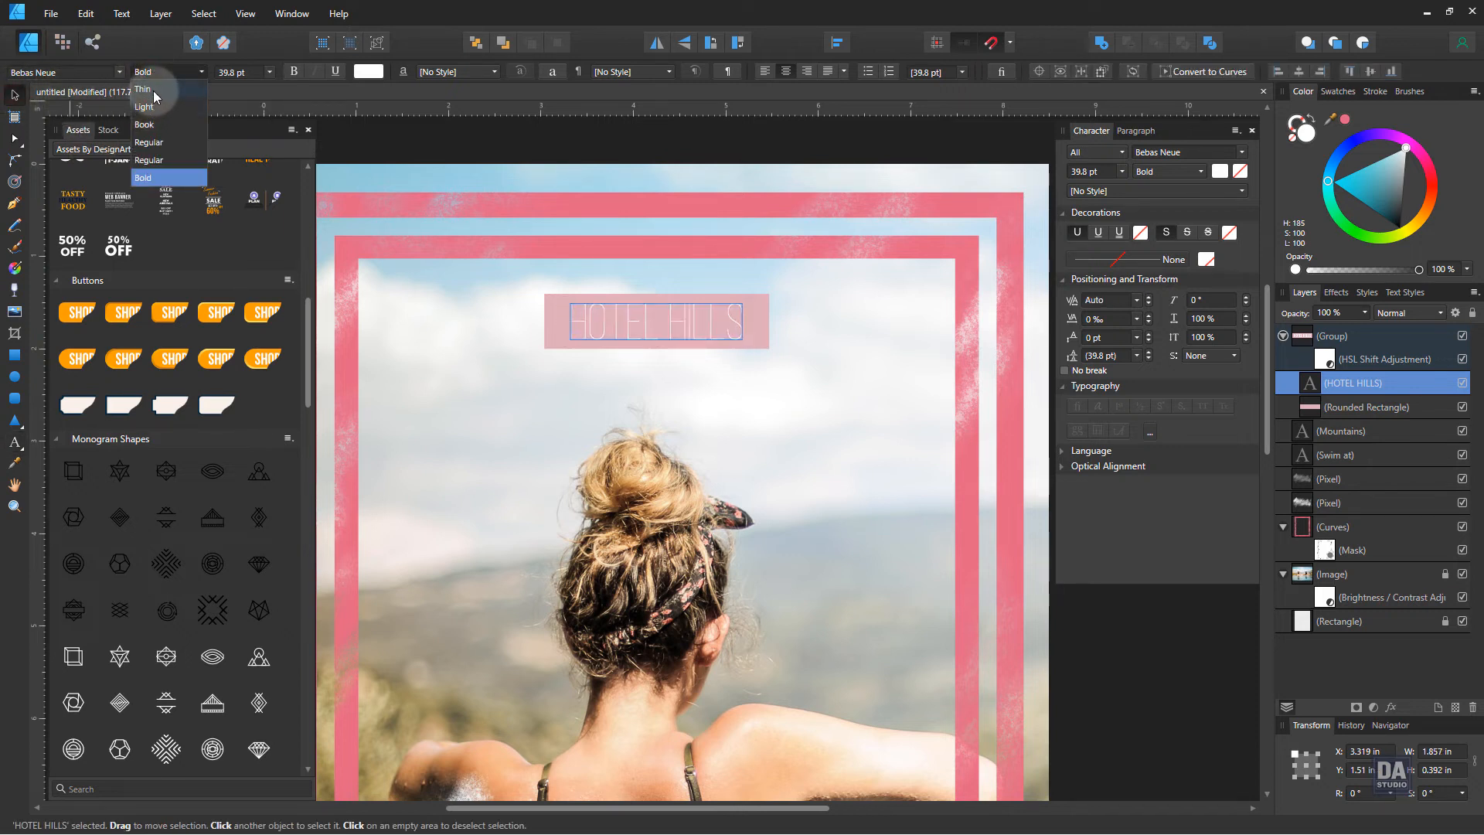
click(154, 127)
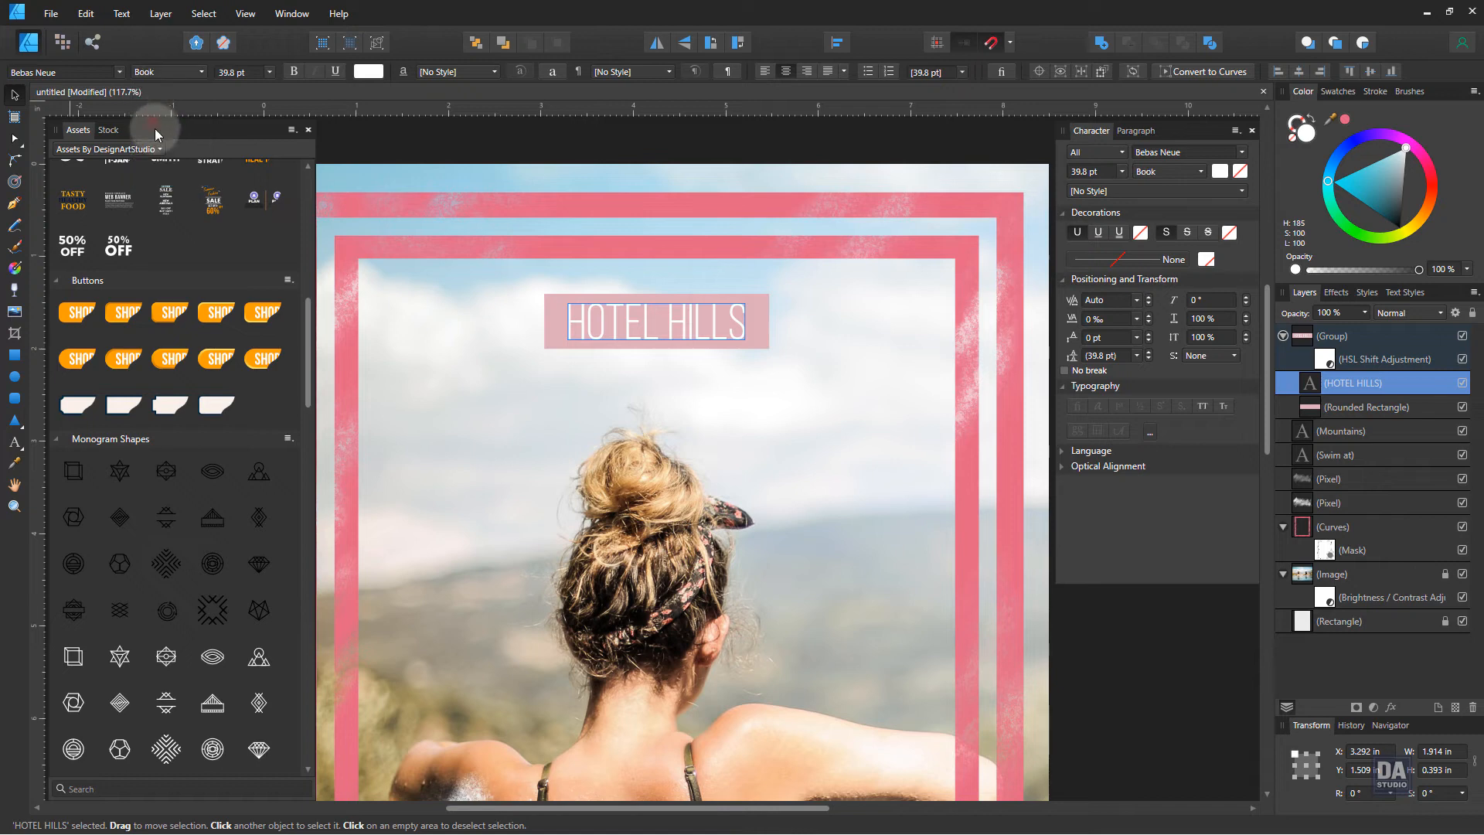
click(437, 136)
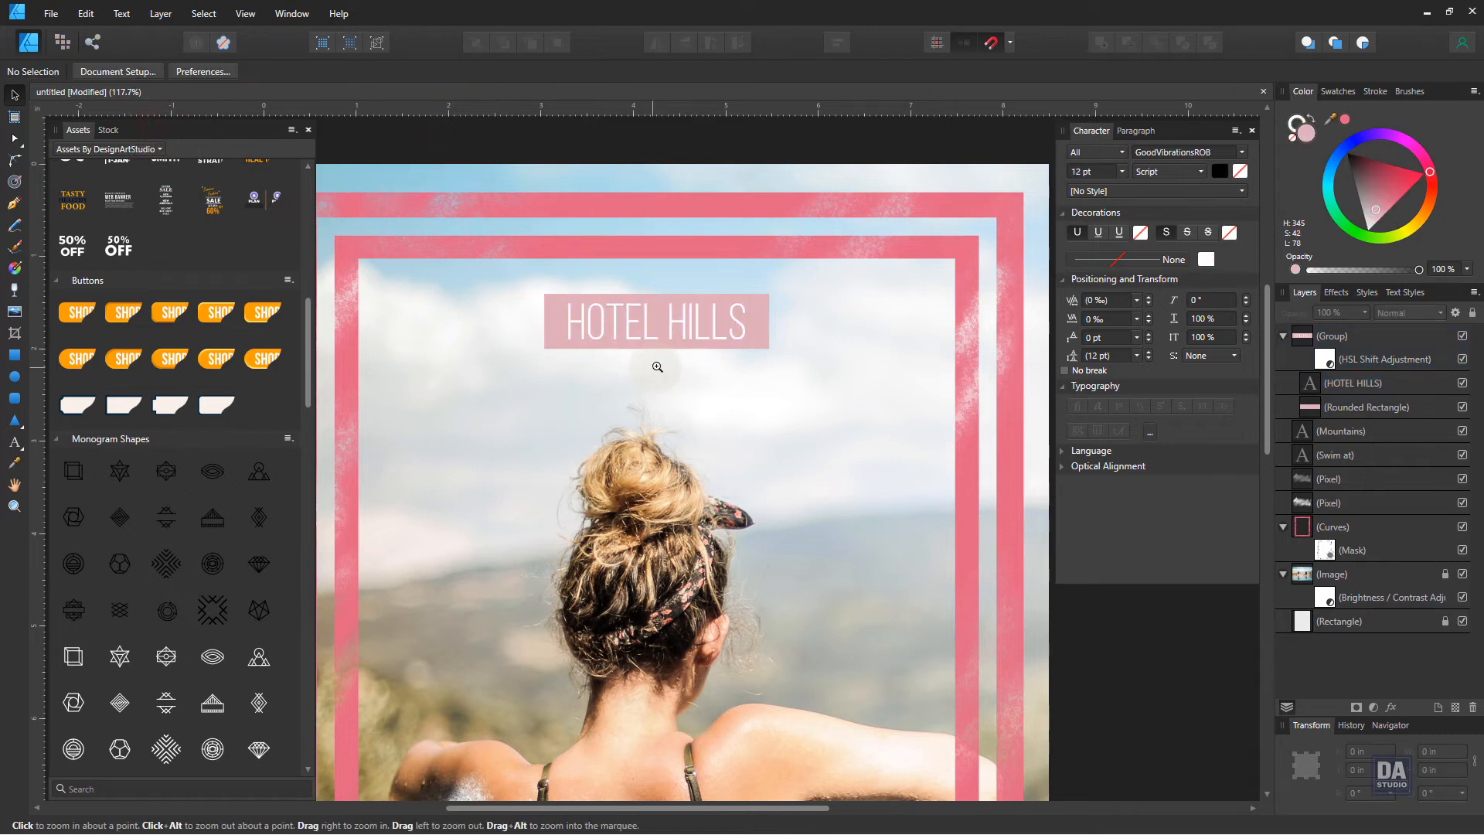
click(691, 336)
double_click(723, 344)
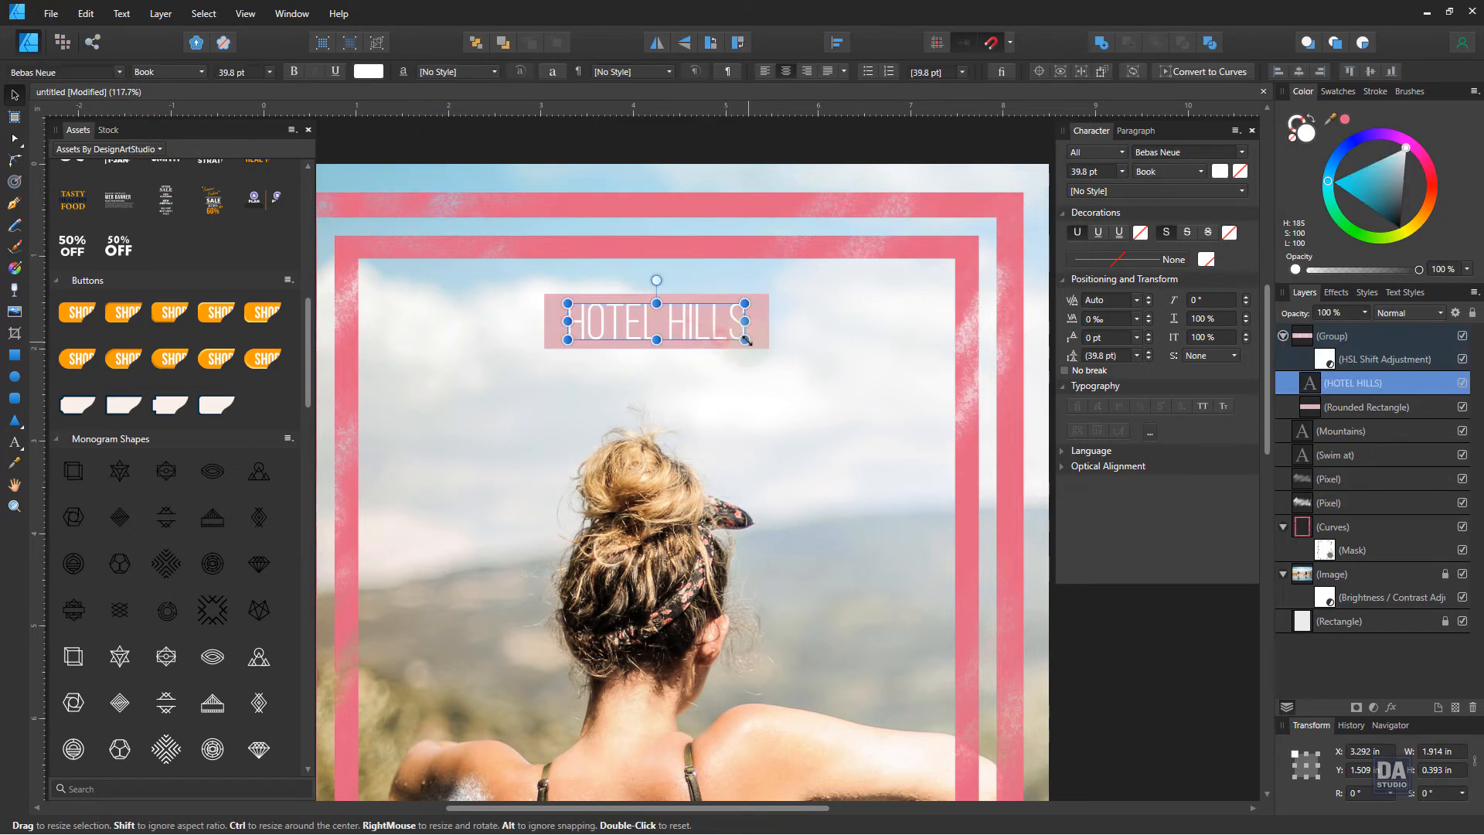
click(771, 154)
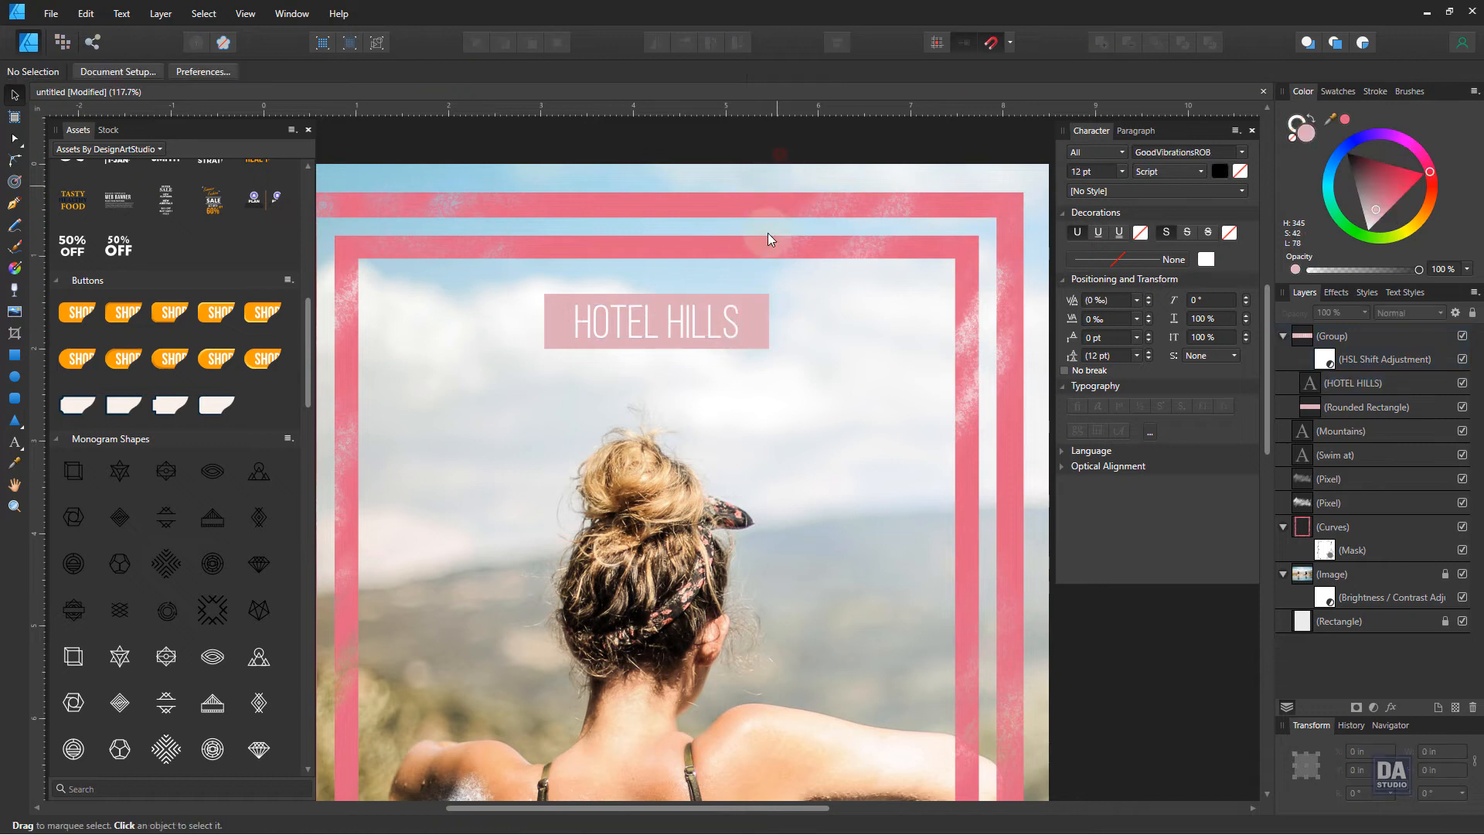
Duplicate the "HOTEL HILLS" button and place the copy centred below "Mountains", at about Y 9.257 in
drag(705, 359, 571, 360)
drag(666, 424, 655, 344)
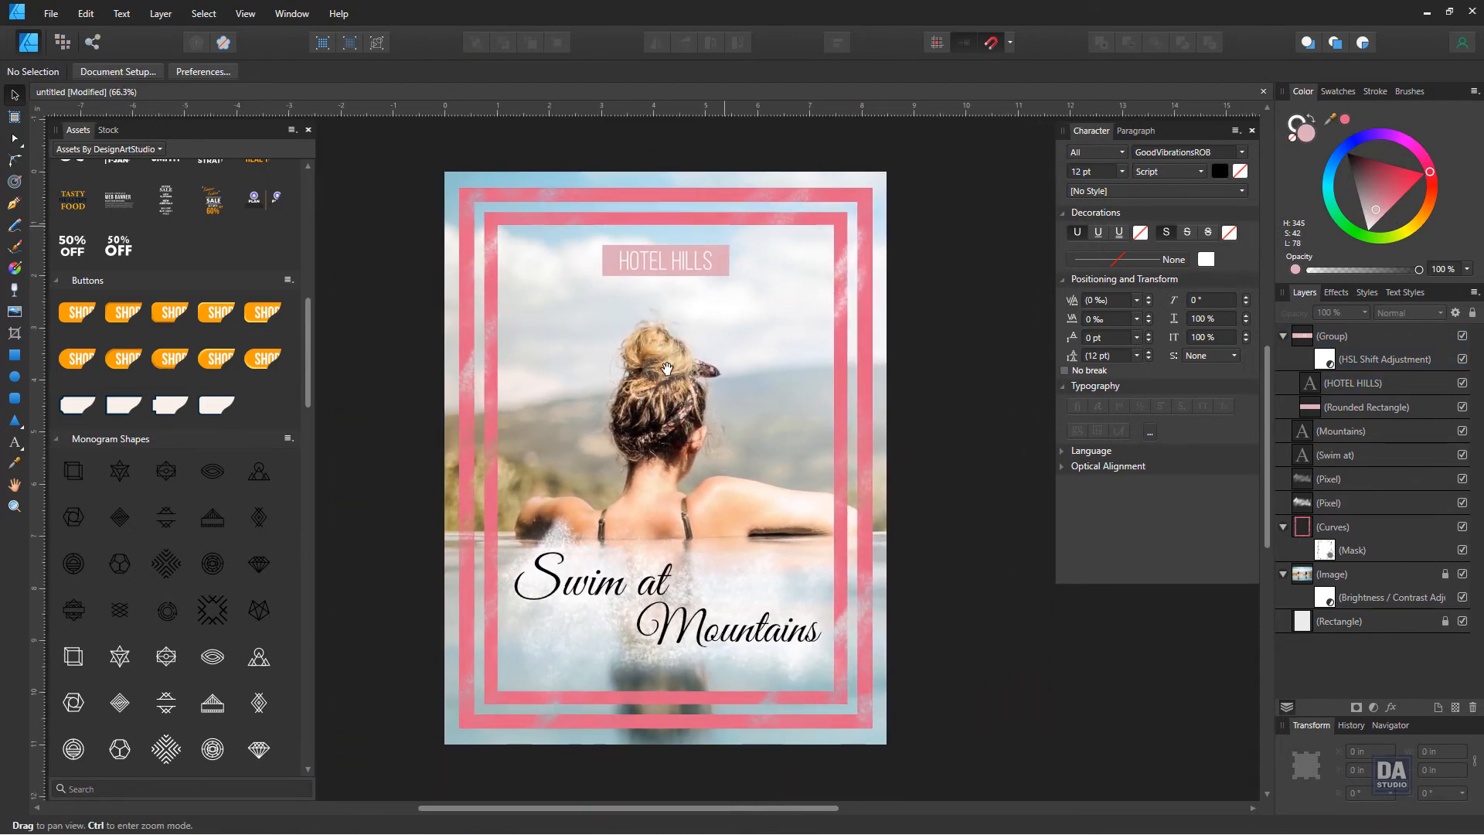
click(694, 265)
ctrl+drag(708, 270, 791, 691)
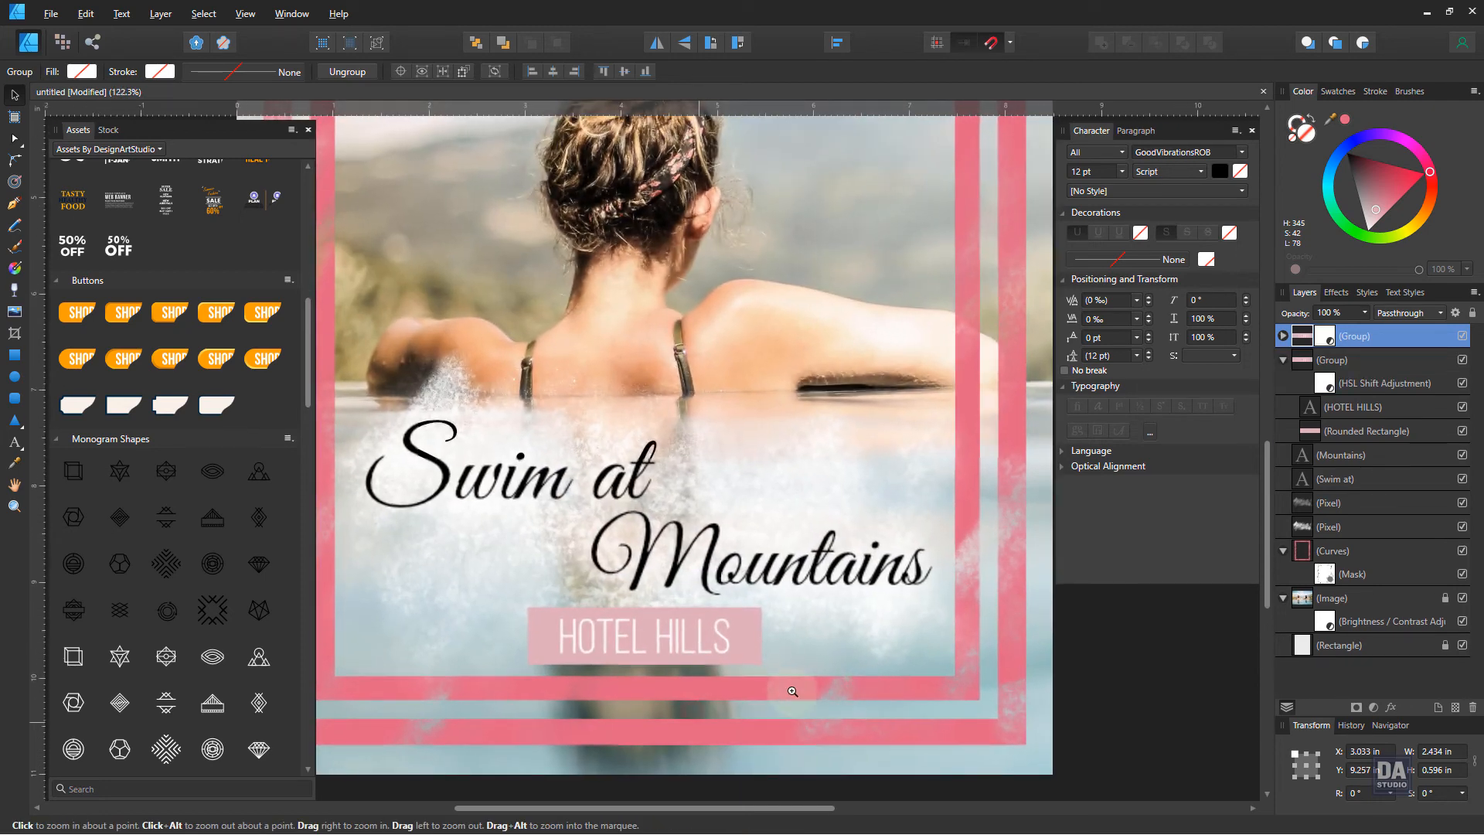
Nudge the "Swim at" and "Mountains" texts together with both white brush textures up about 0.15 in
click(734, 564)
shift+click(630, 480)
shift+click(773, 490)
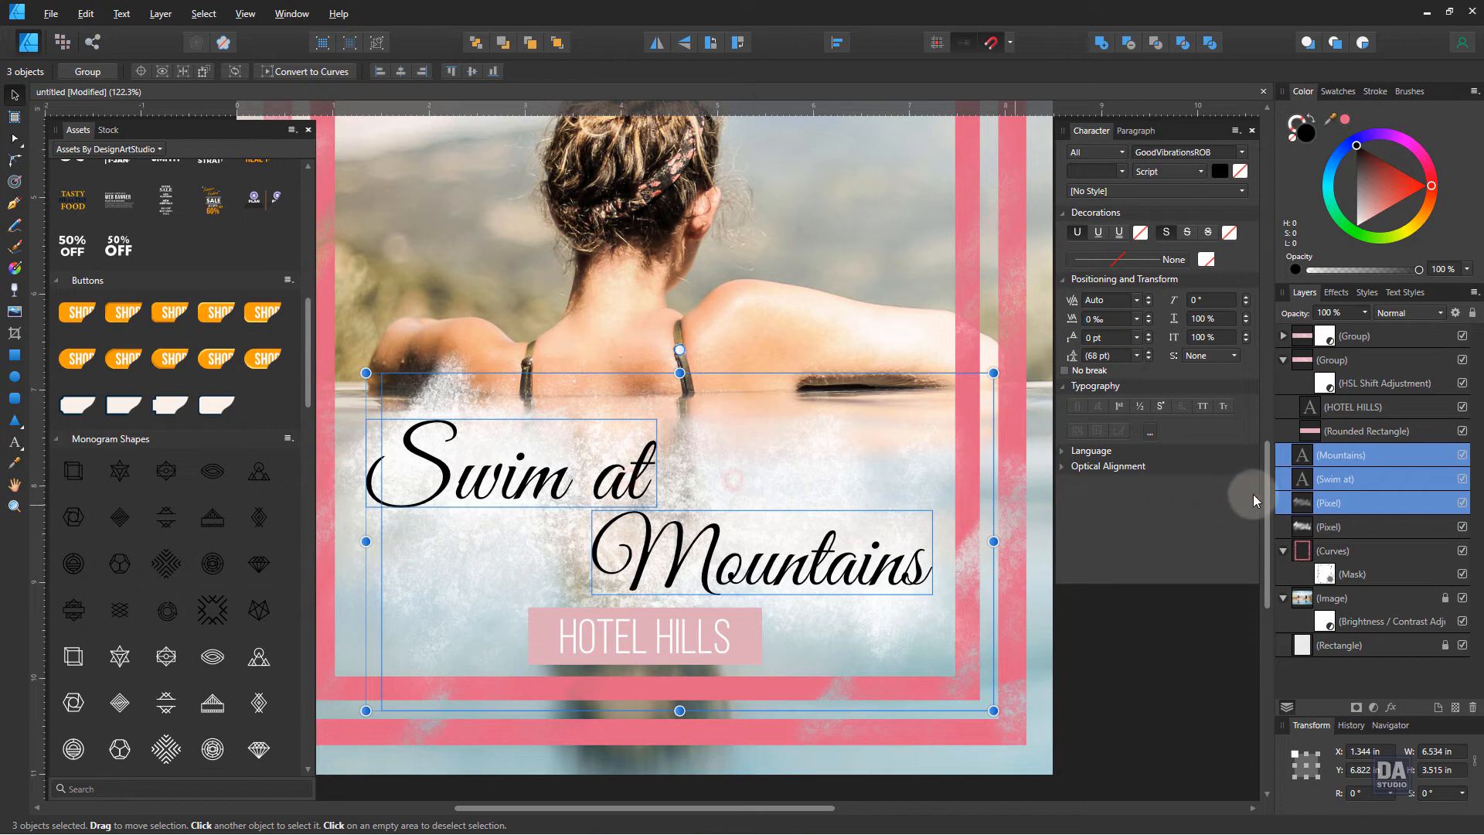
shift+click(1329, 526)
key(Up)
key(Up)
key(Up)
key(Up)
key(Up)
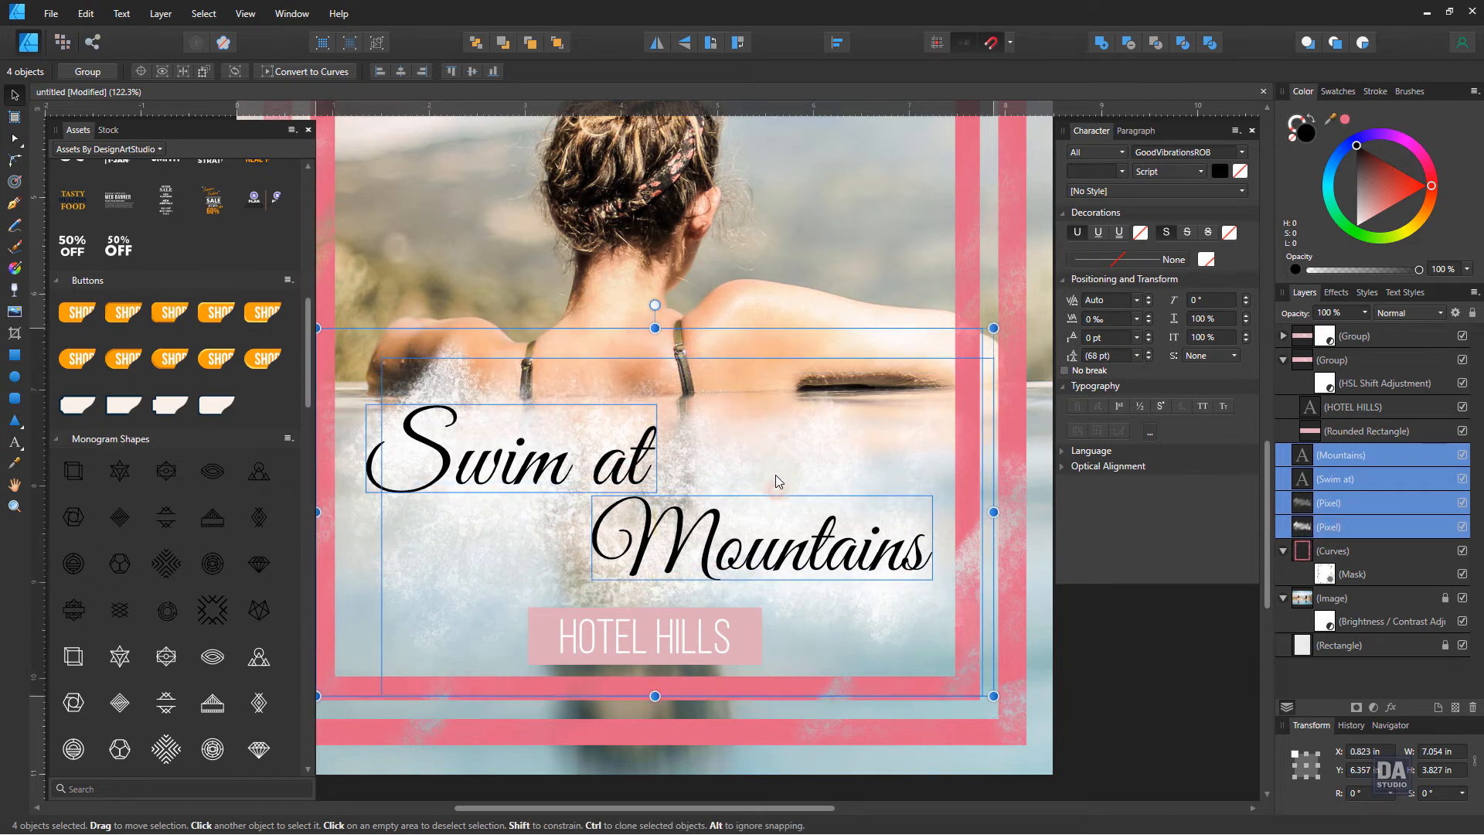
Collapse the assets list and widen the pink rectangle of the lower "HOTEL HILLS" button evenly about its centre
click(690, 644)
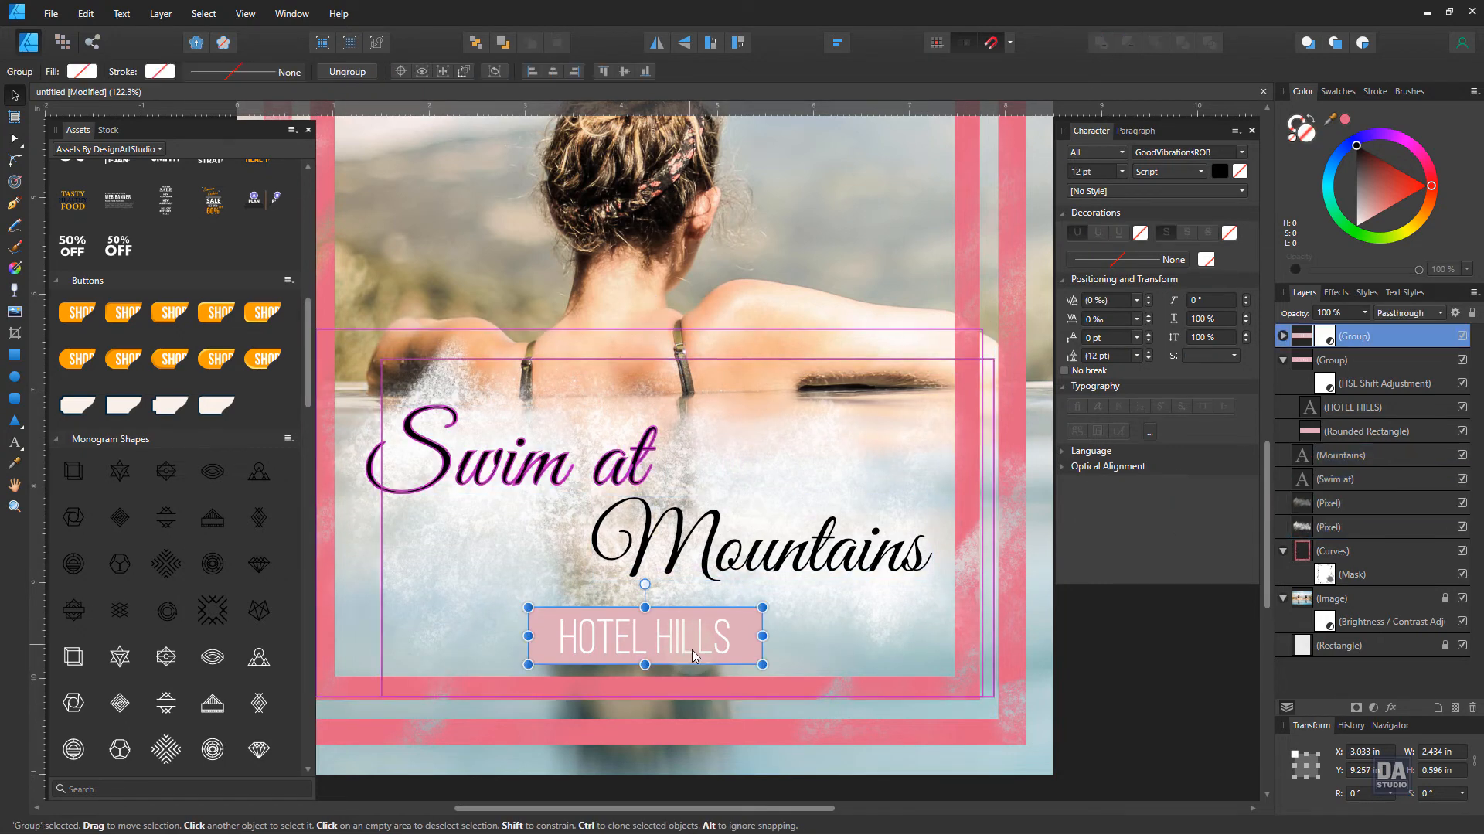
drag(697, 693, 706, 621)
click(694, 590)
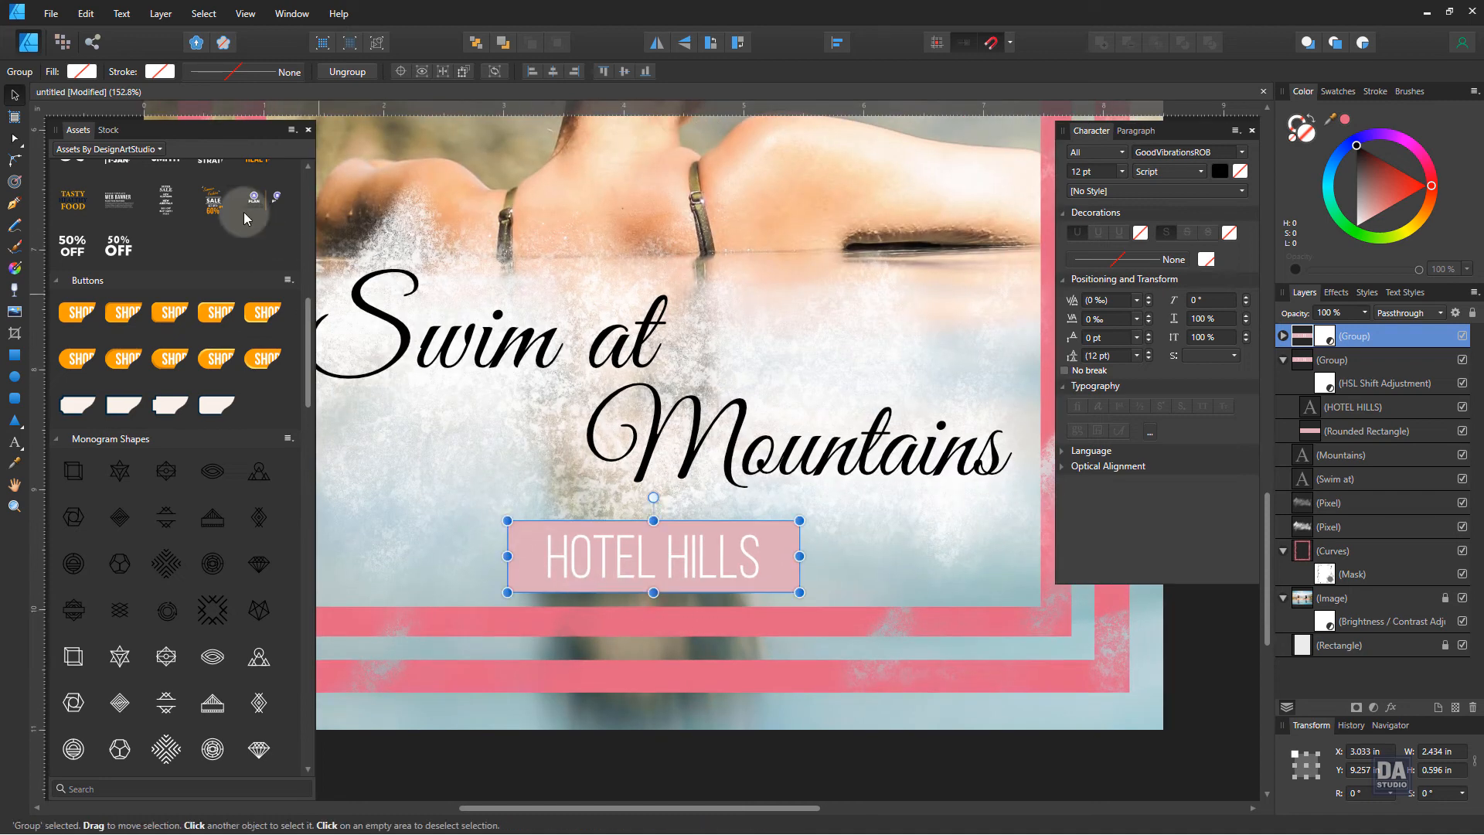
click(245, 128)
drag(697, 555, 602, 528)
drag(565, 585, 590, 576)
double_click(696, 541)
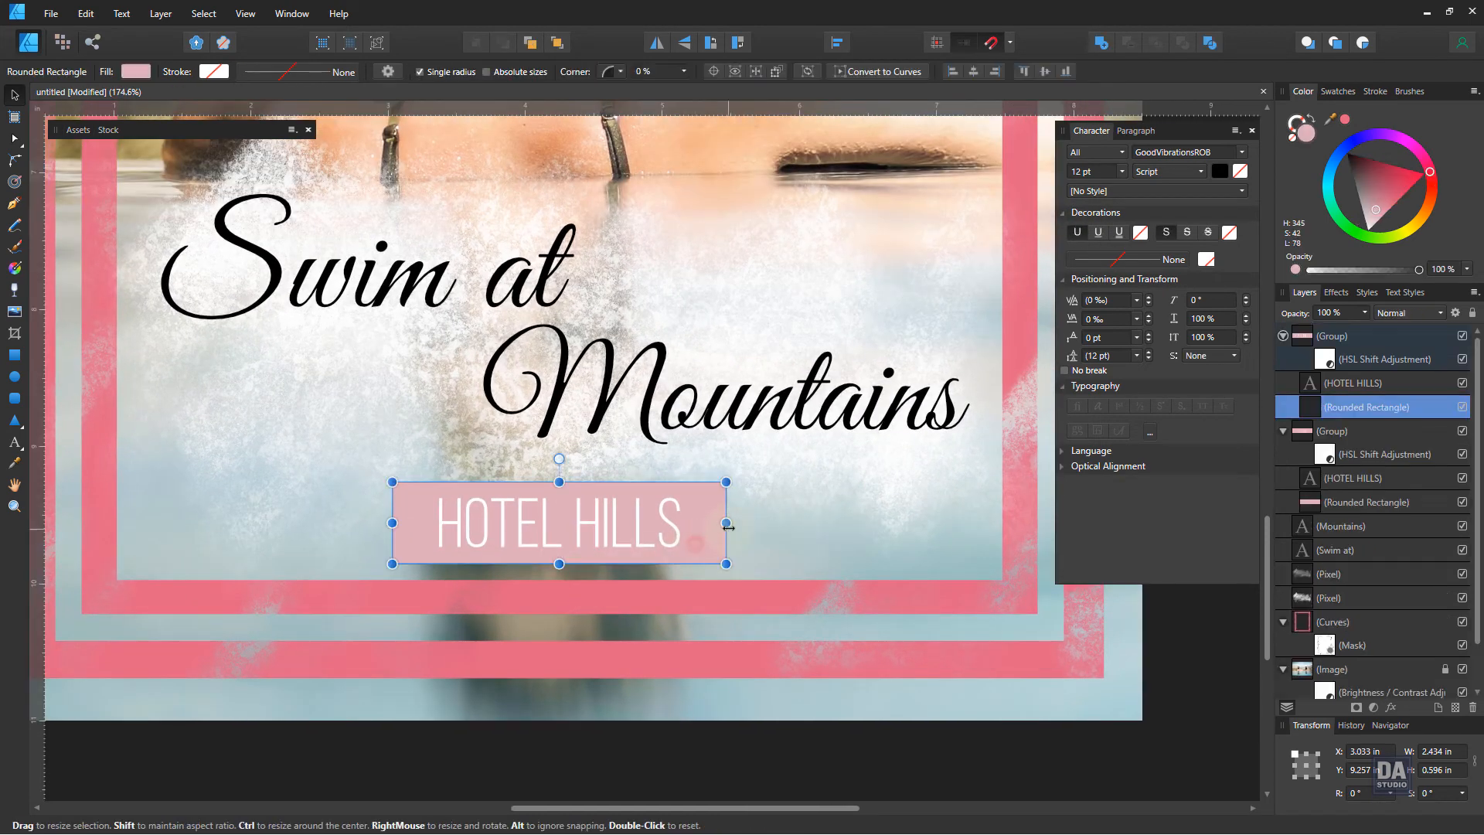
drag(726, 523, 824, 523)
double_click(568, 528)
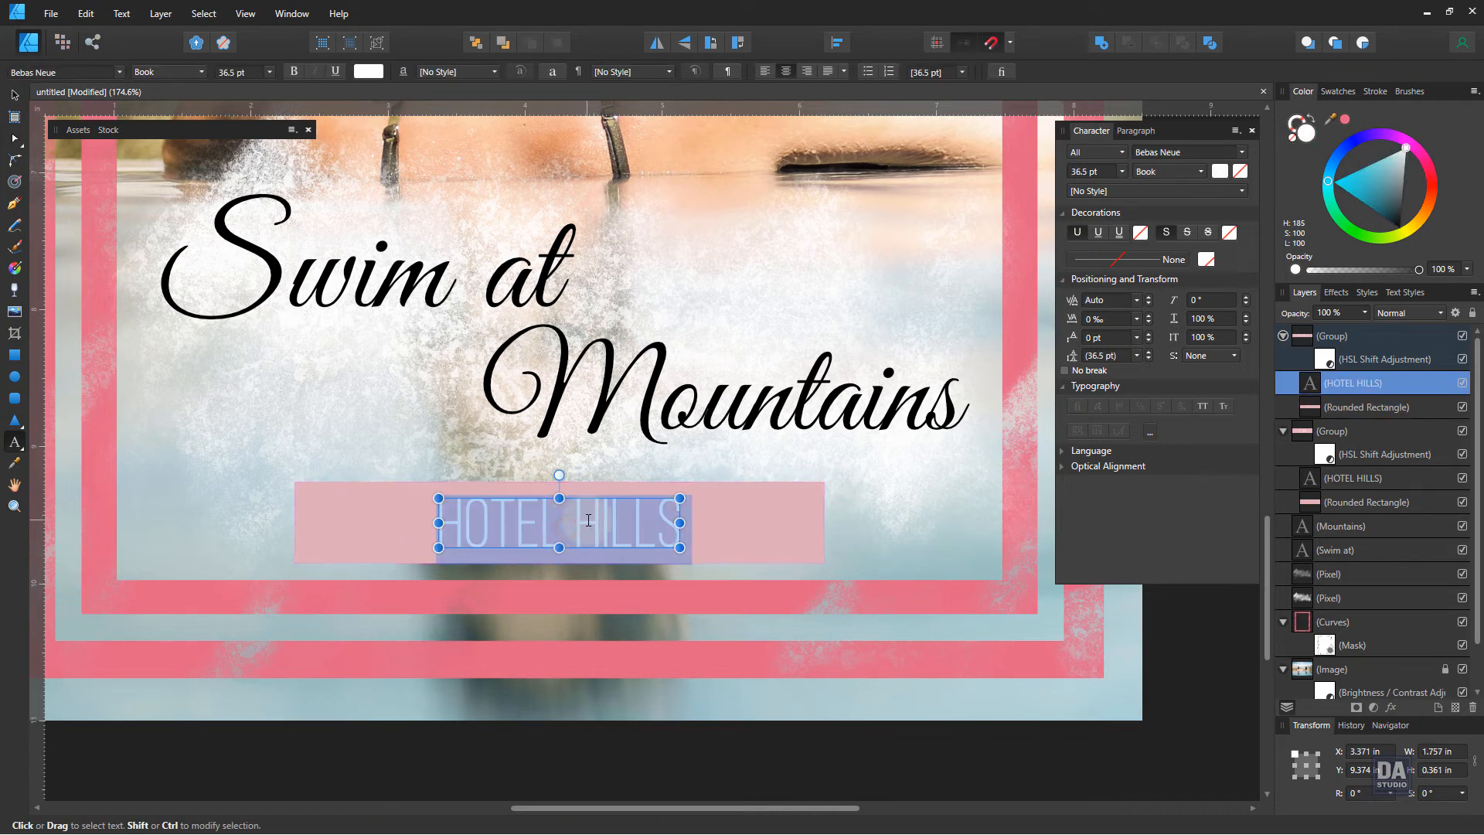
text(WE)
key(BackSpace)
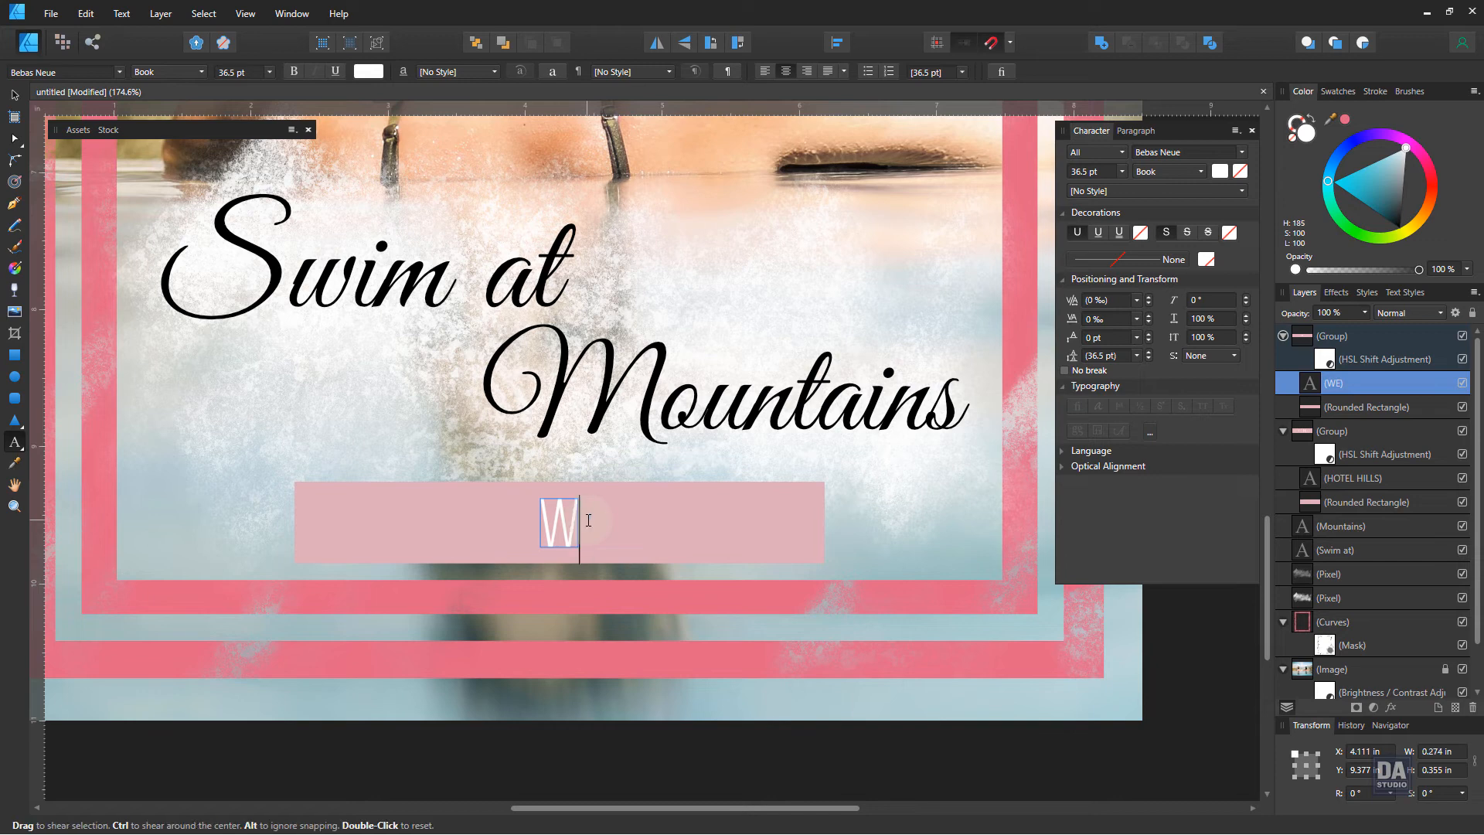
text(EBSITE)
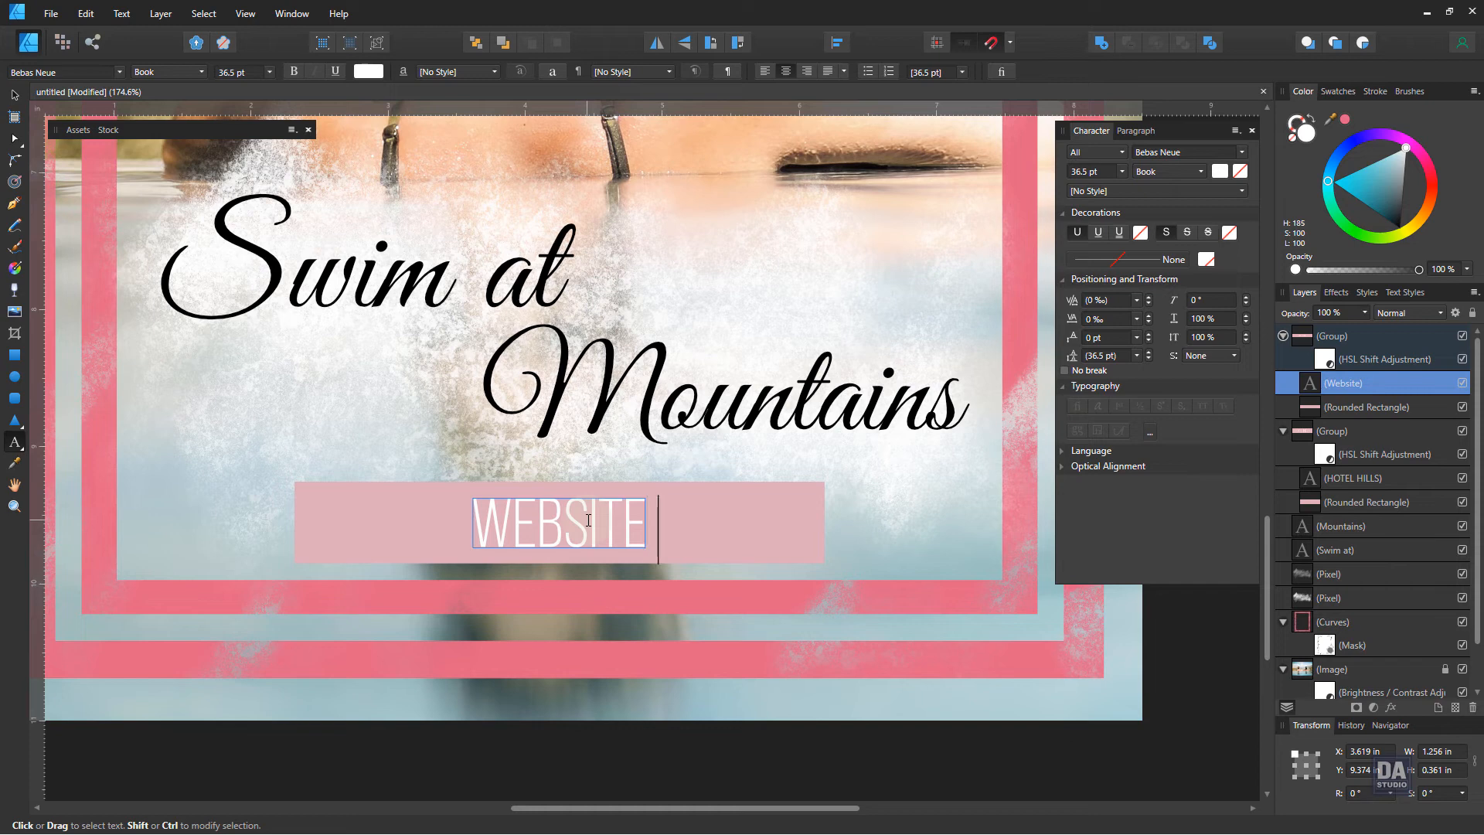
text(WWW.)
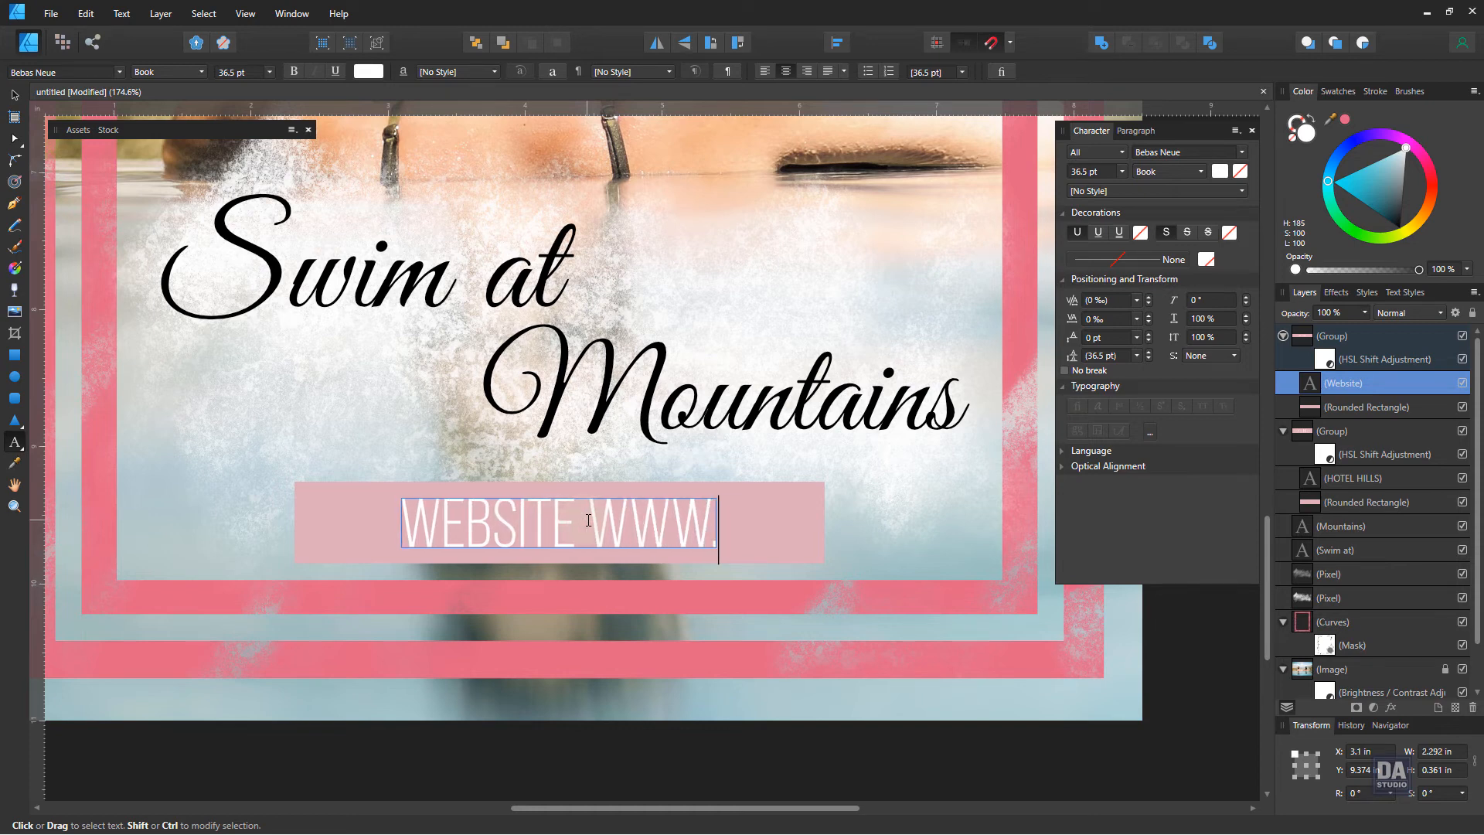
text(hotel)
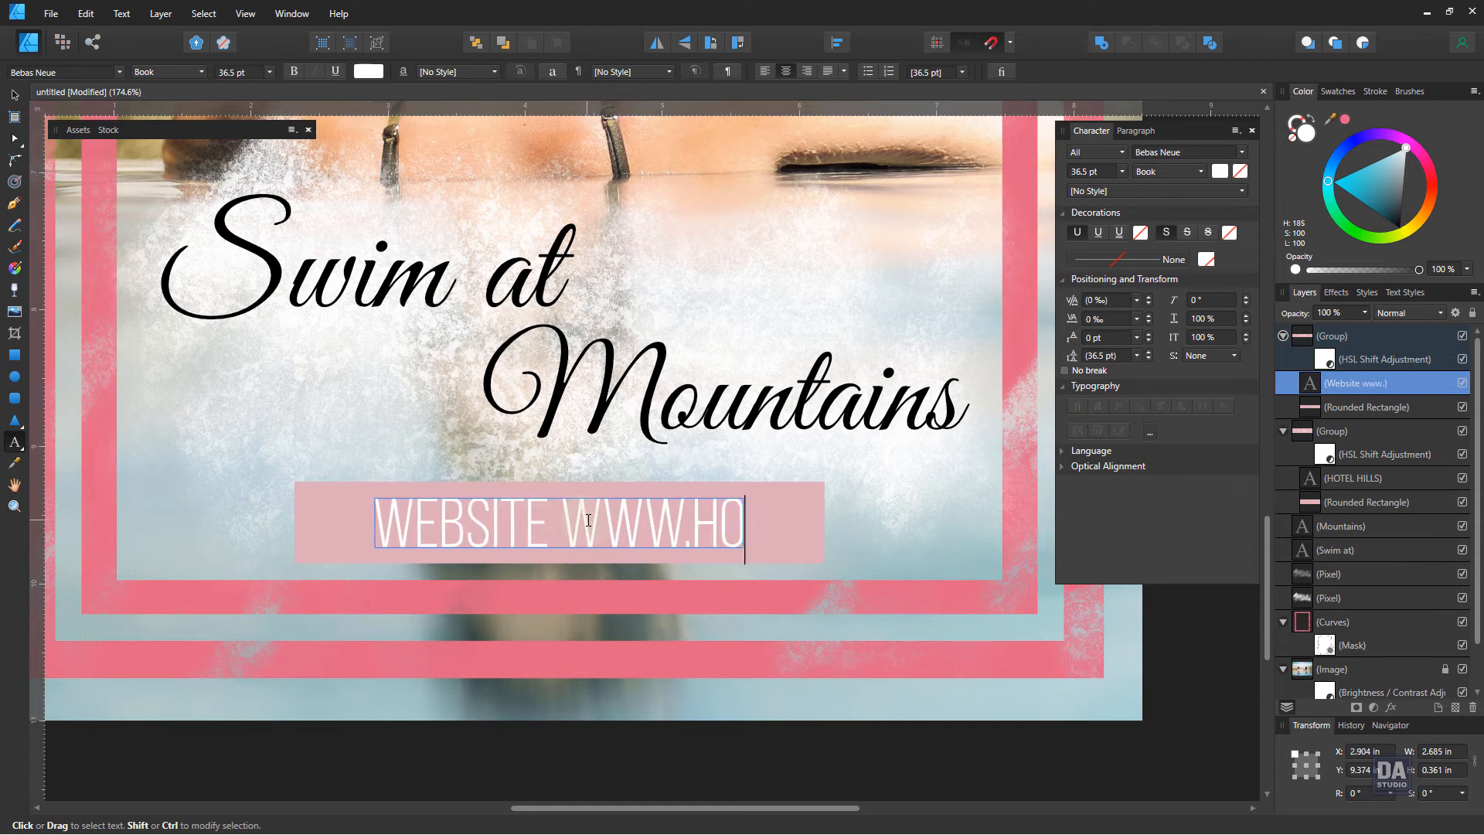
text(hills.c)
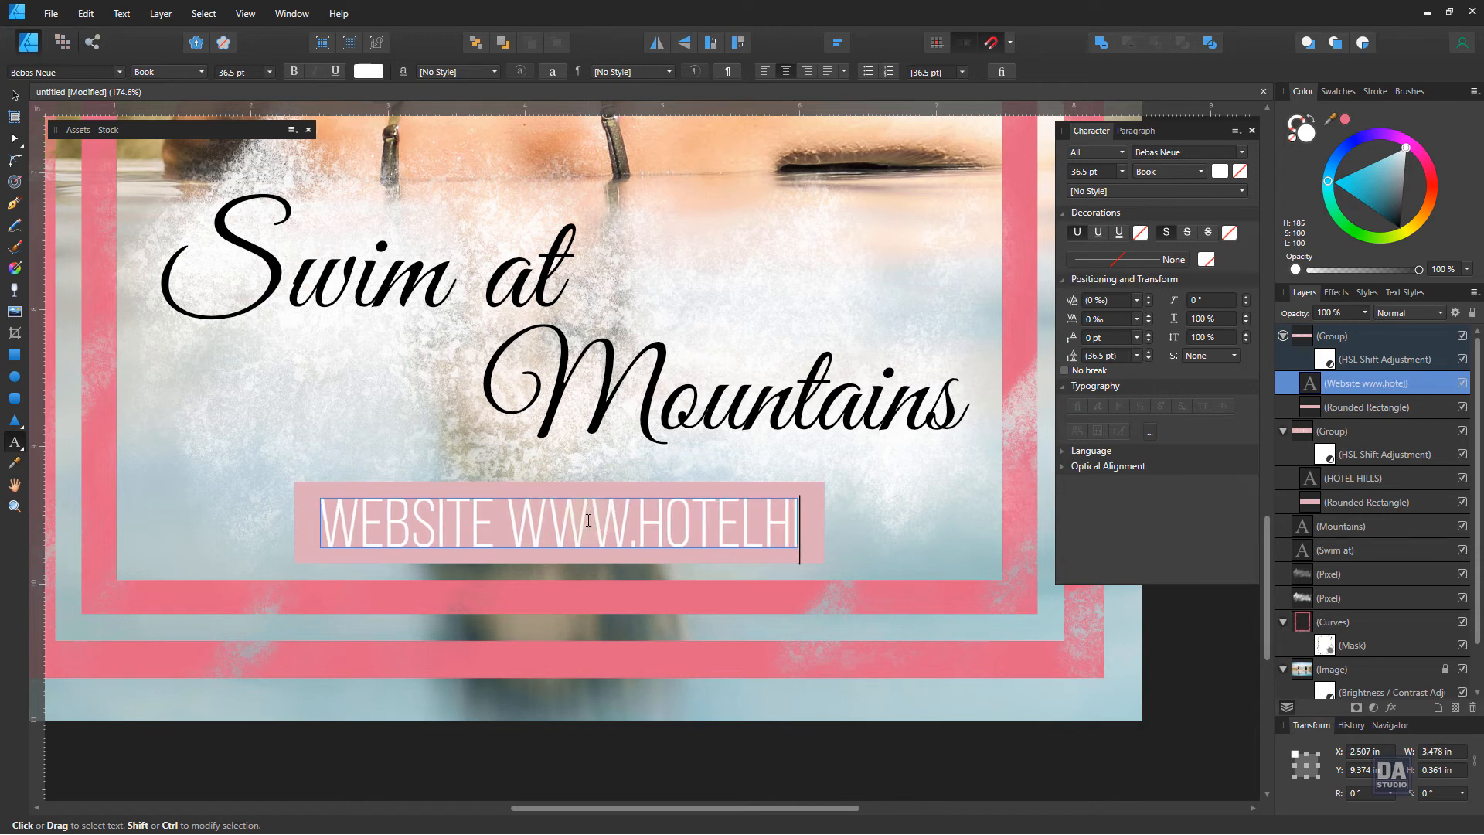
text(om)
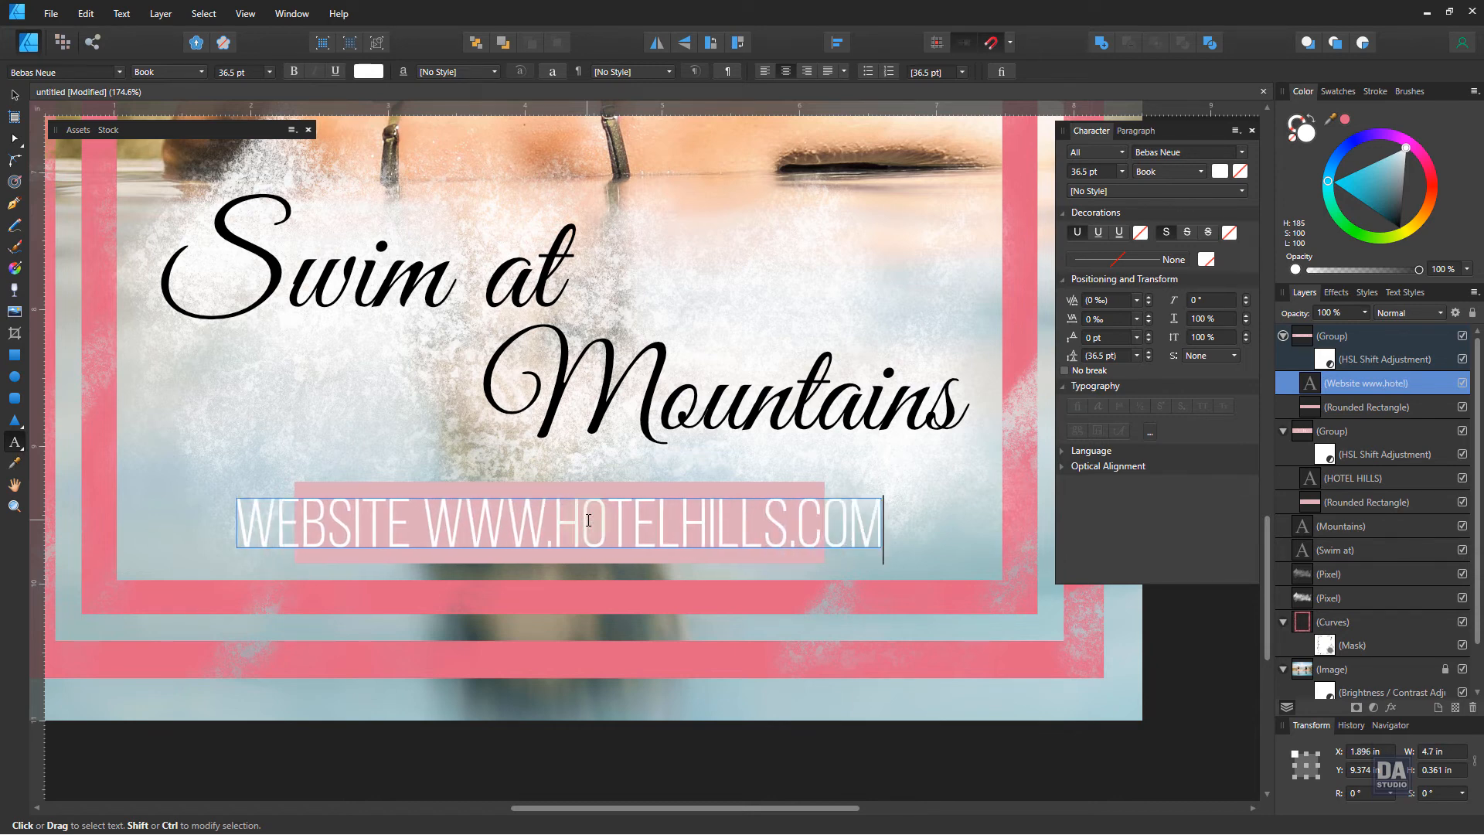
key(Escape)
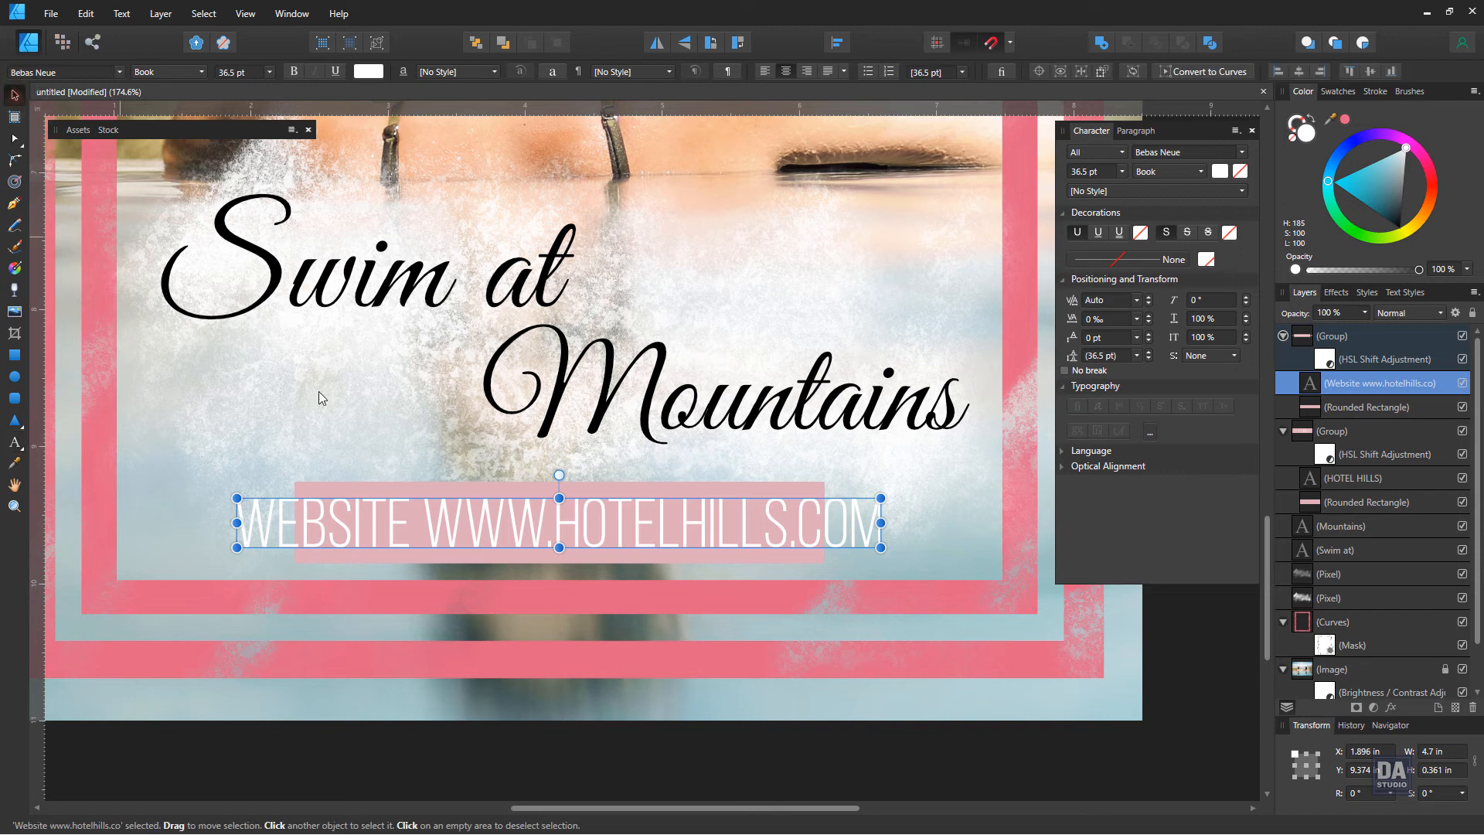
Scale the website text down to about 27.2 pt and resize its rectangle to about 4.045 by 0.505 in, keeping both centred
drag(879, 547, 801, 541)
click(823, 553)
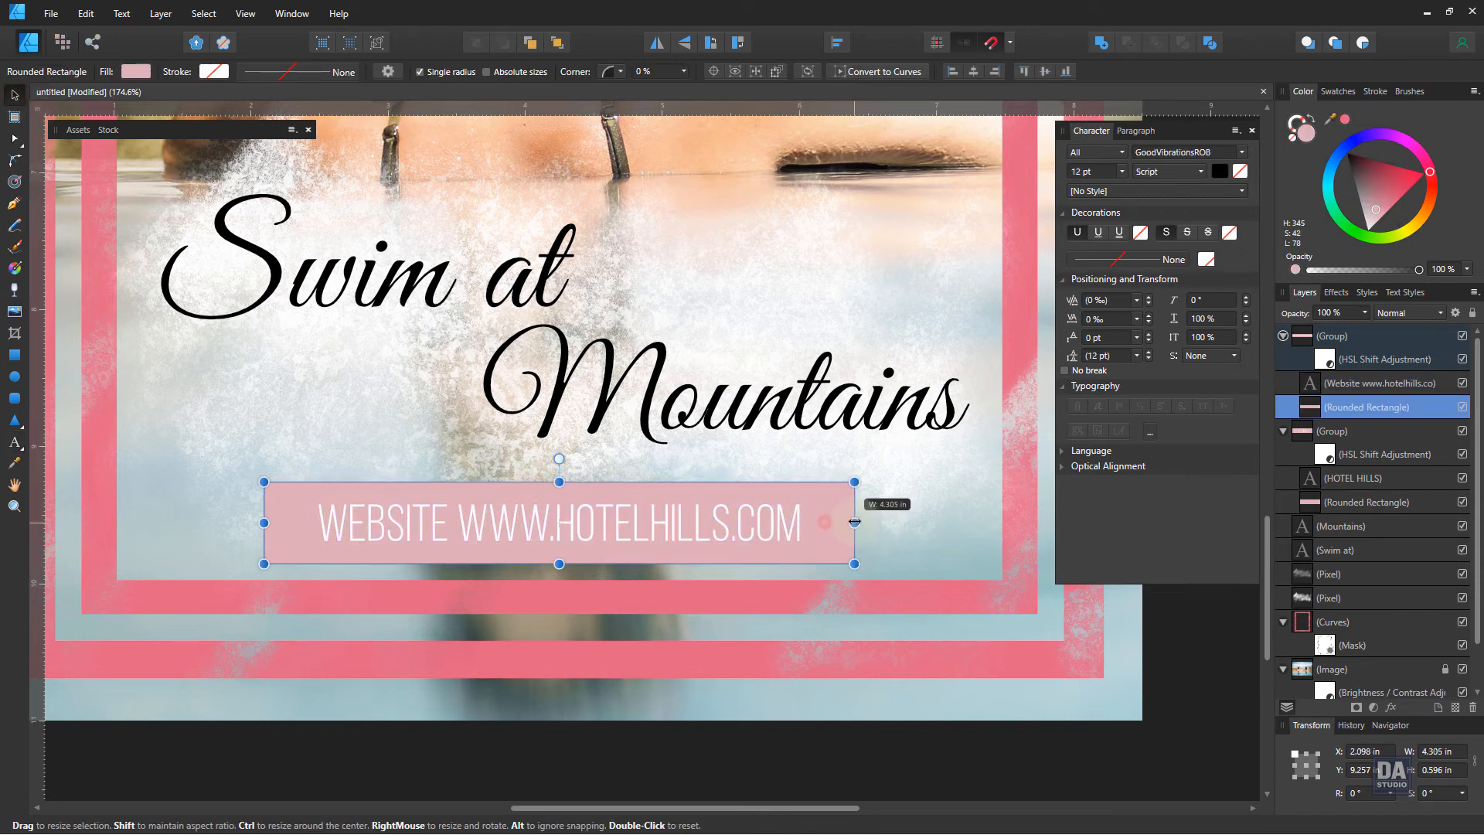
drag(559, 481, 559, 488)
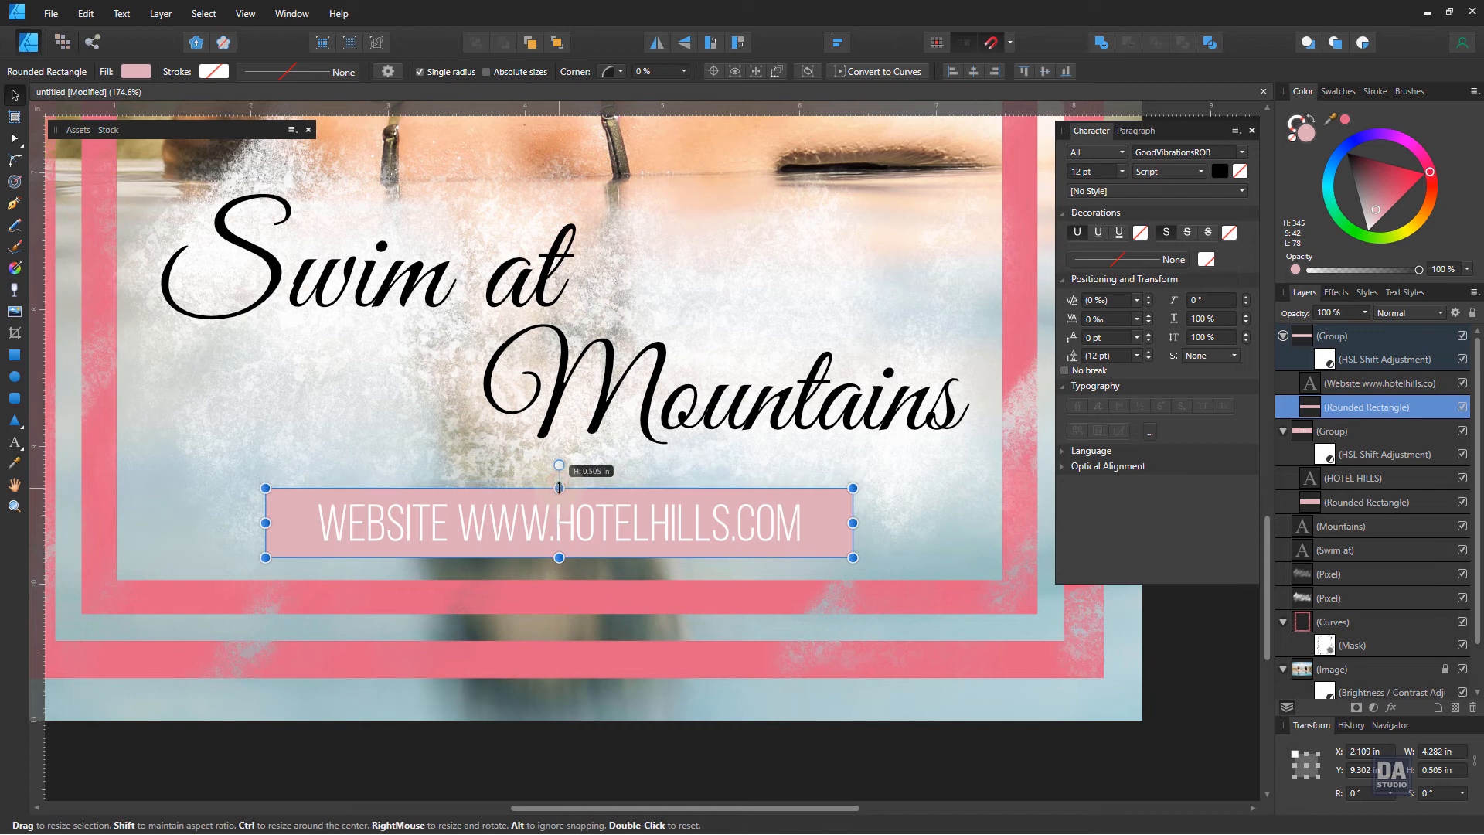
drag(852, 522, 834, 518)
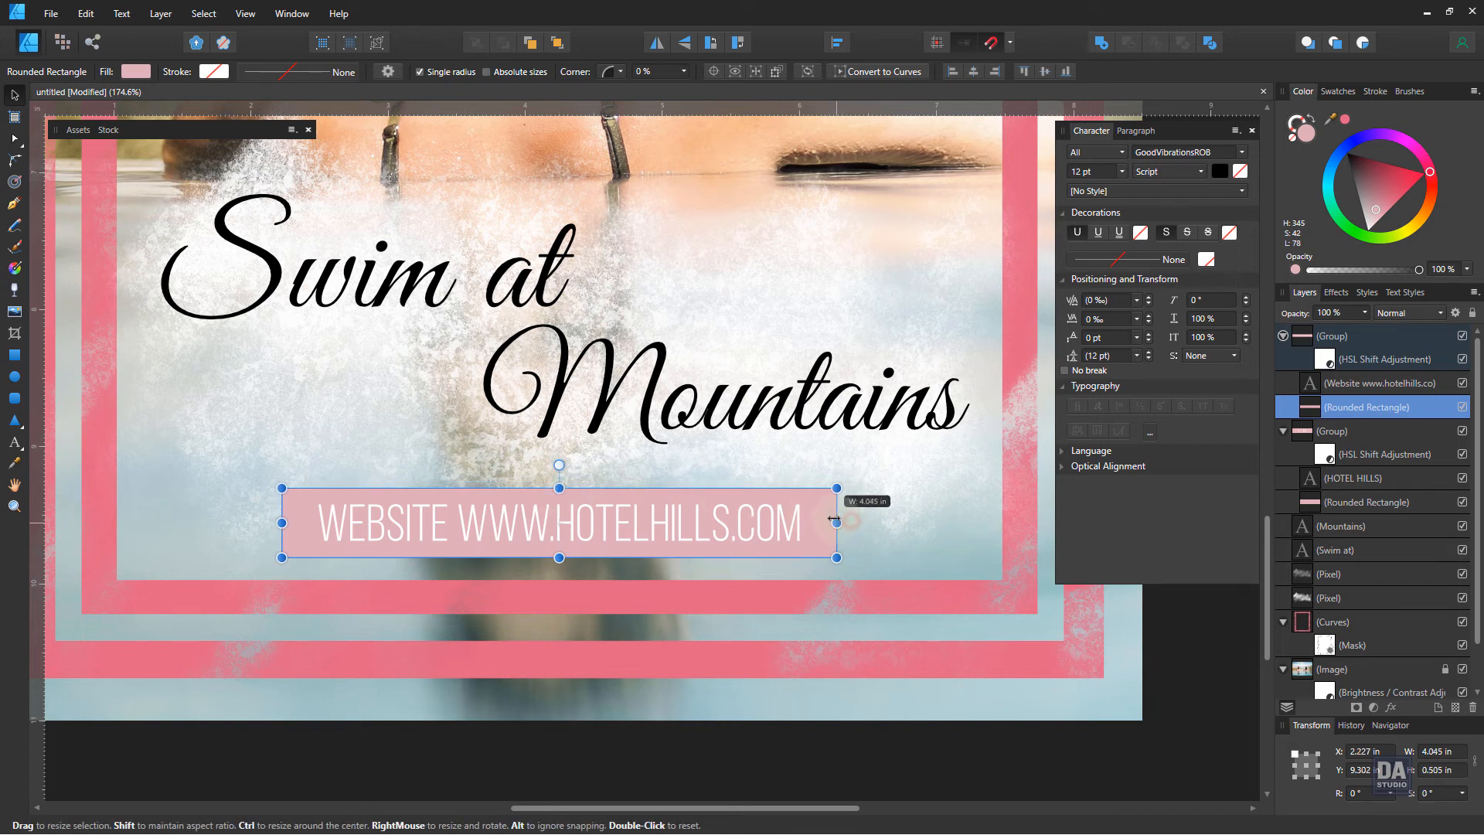
click(1177, 650)
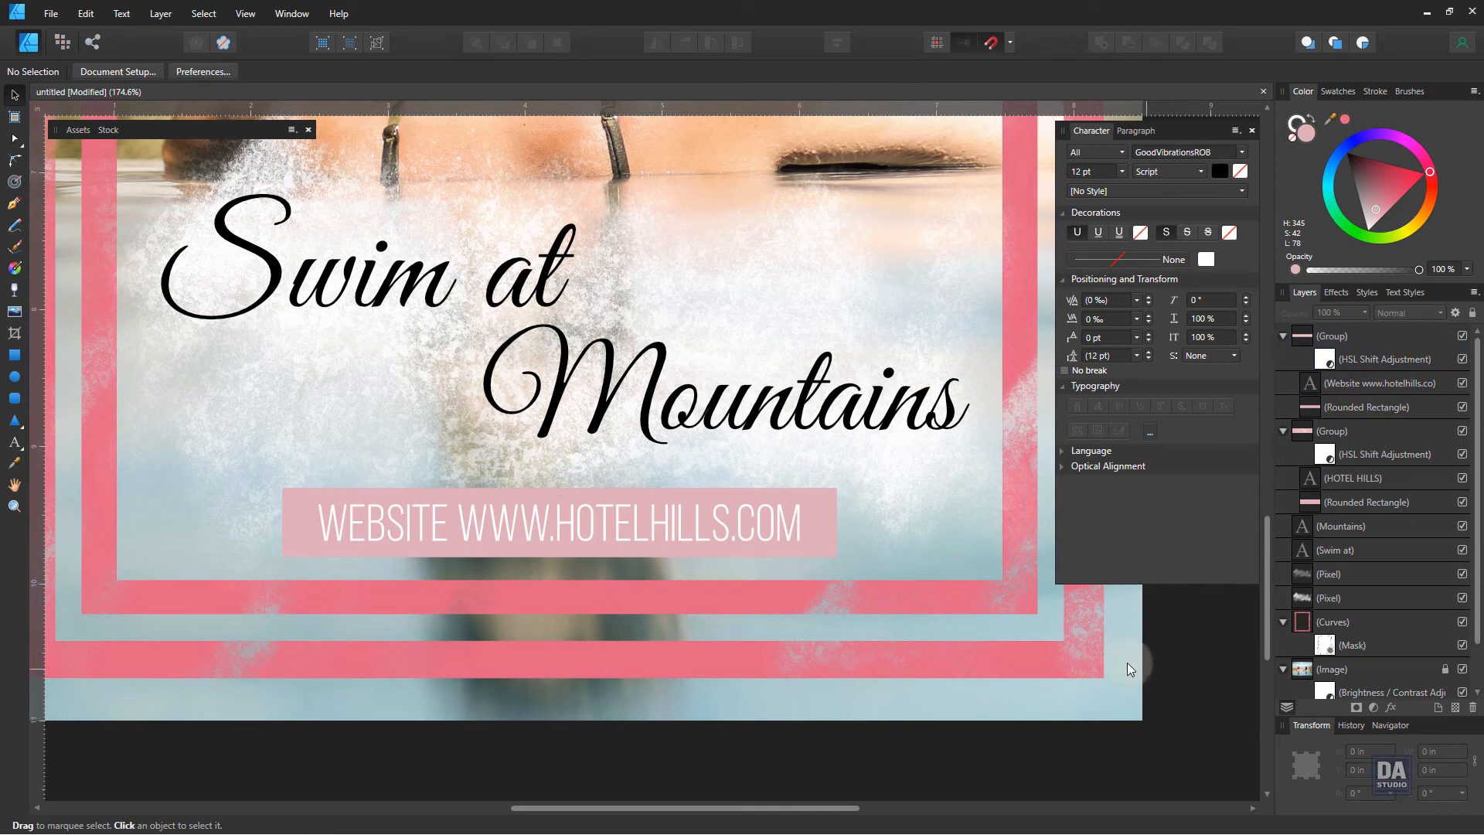
Recolour the website text's rectangle to a dark greyish tone, about H 345, S 7, L 32, and lower its layer opacity to 25 %
click(833, 546)
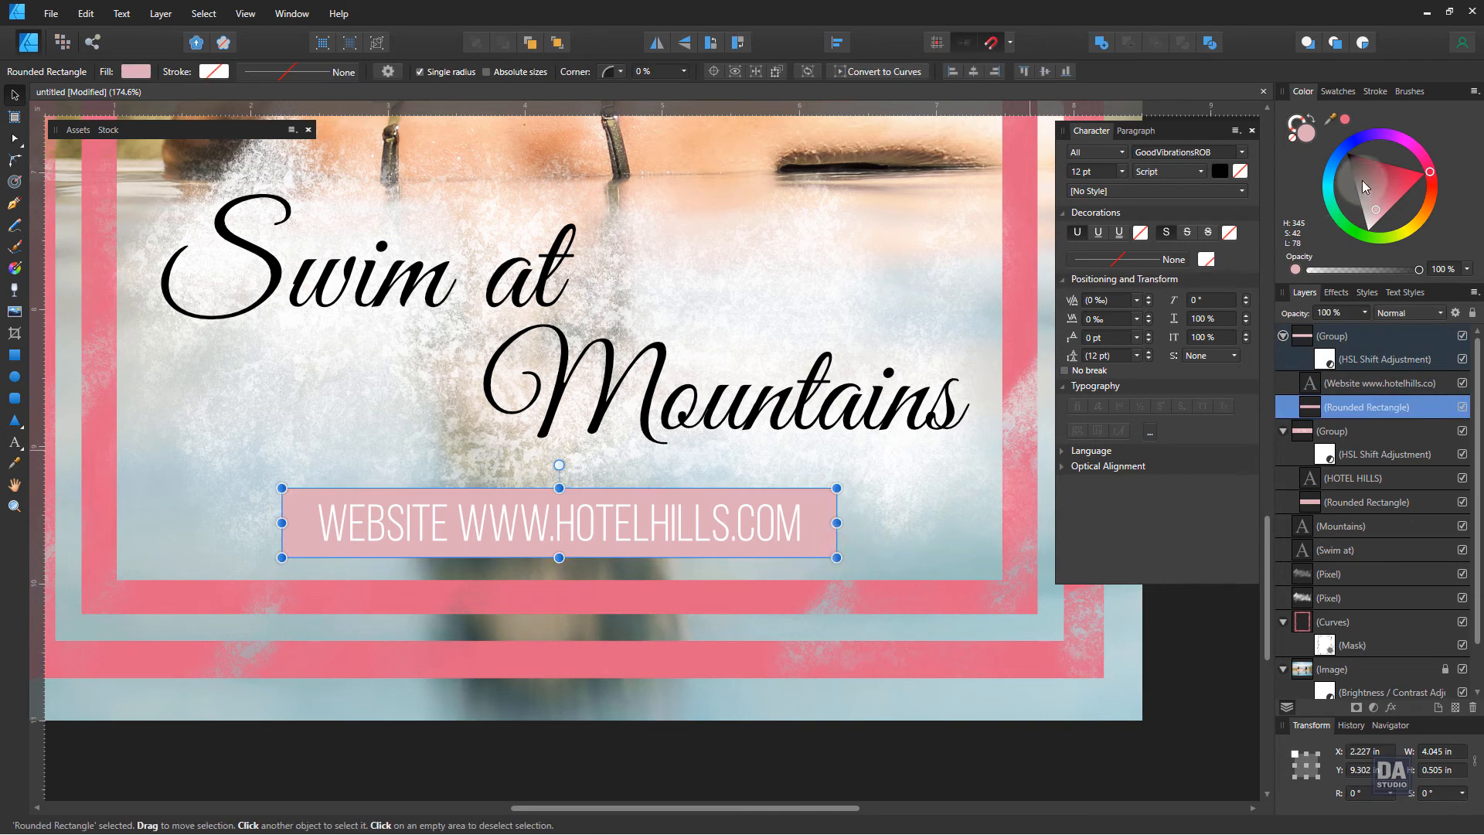
mouse_move(1360, 175)
mouse_down()
mouse_move(1364, 205)
mouse_move(1355, 177)
mouse_up()
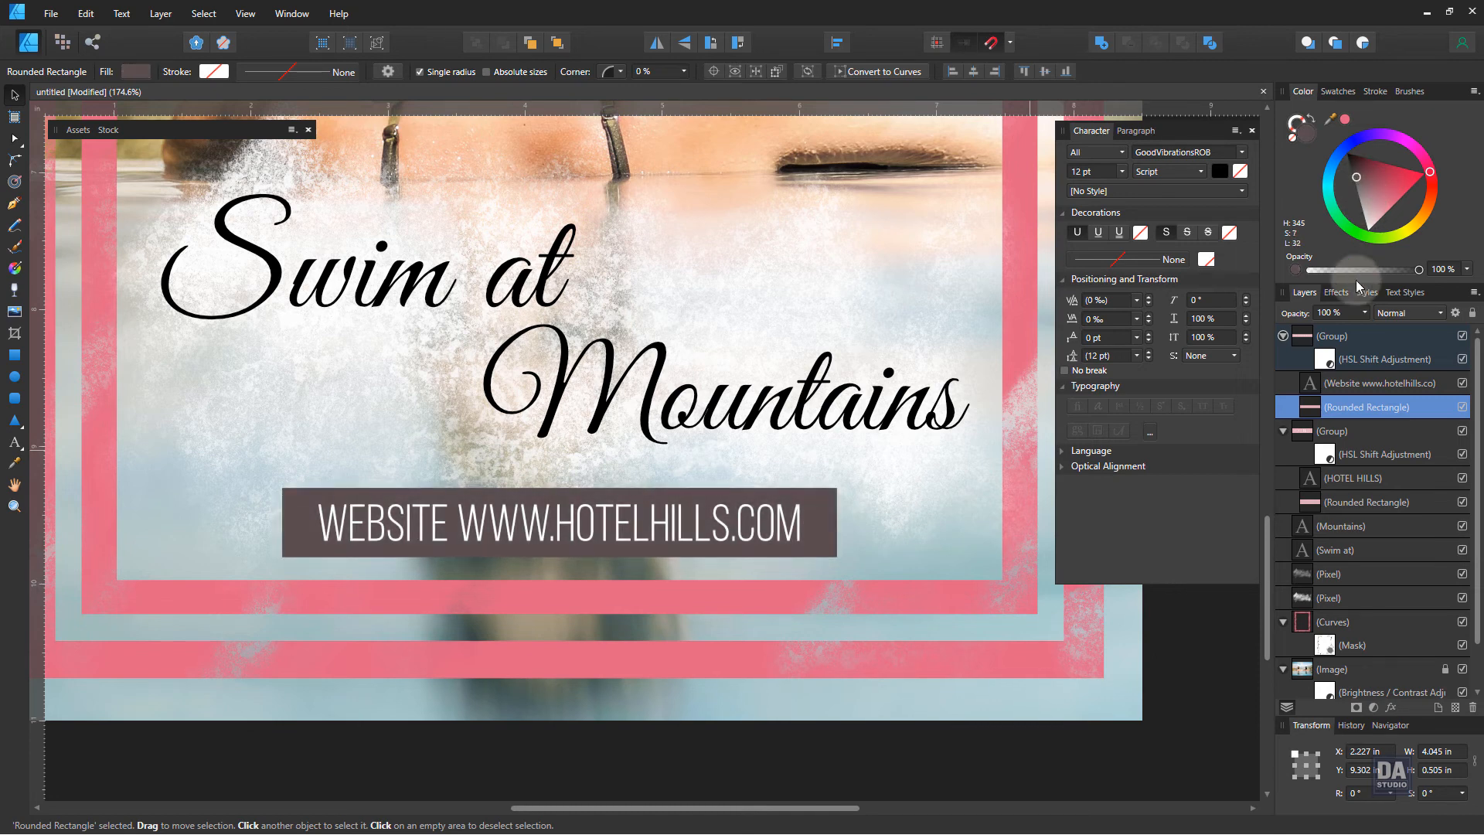
click(1364, 312)
drag(1369, 328, 1296, 330)
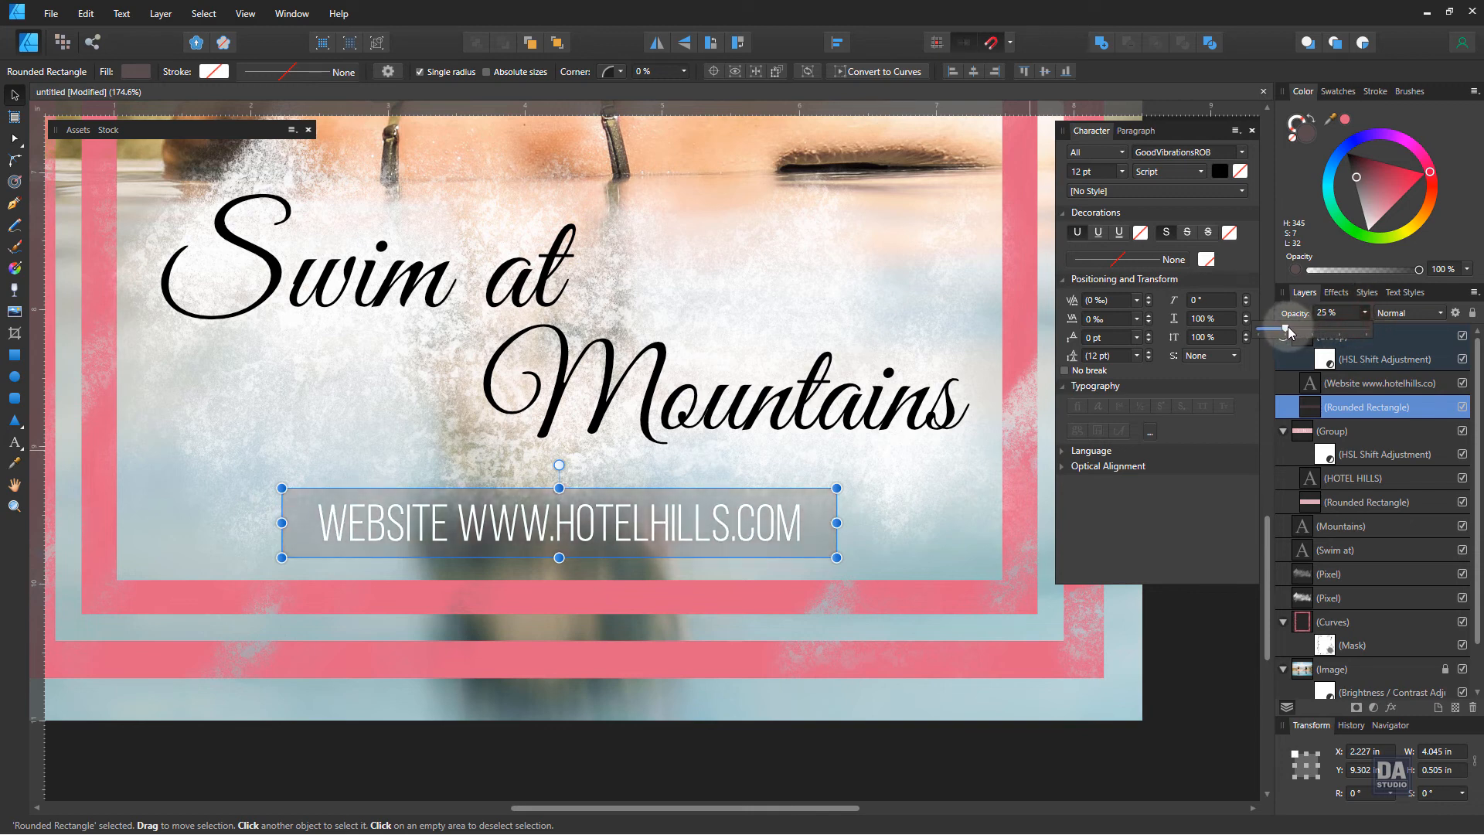
click(1194, 642)
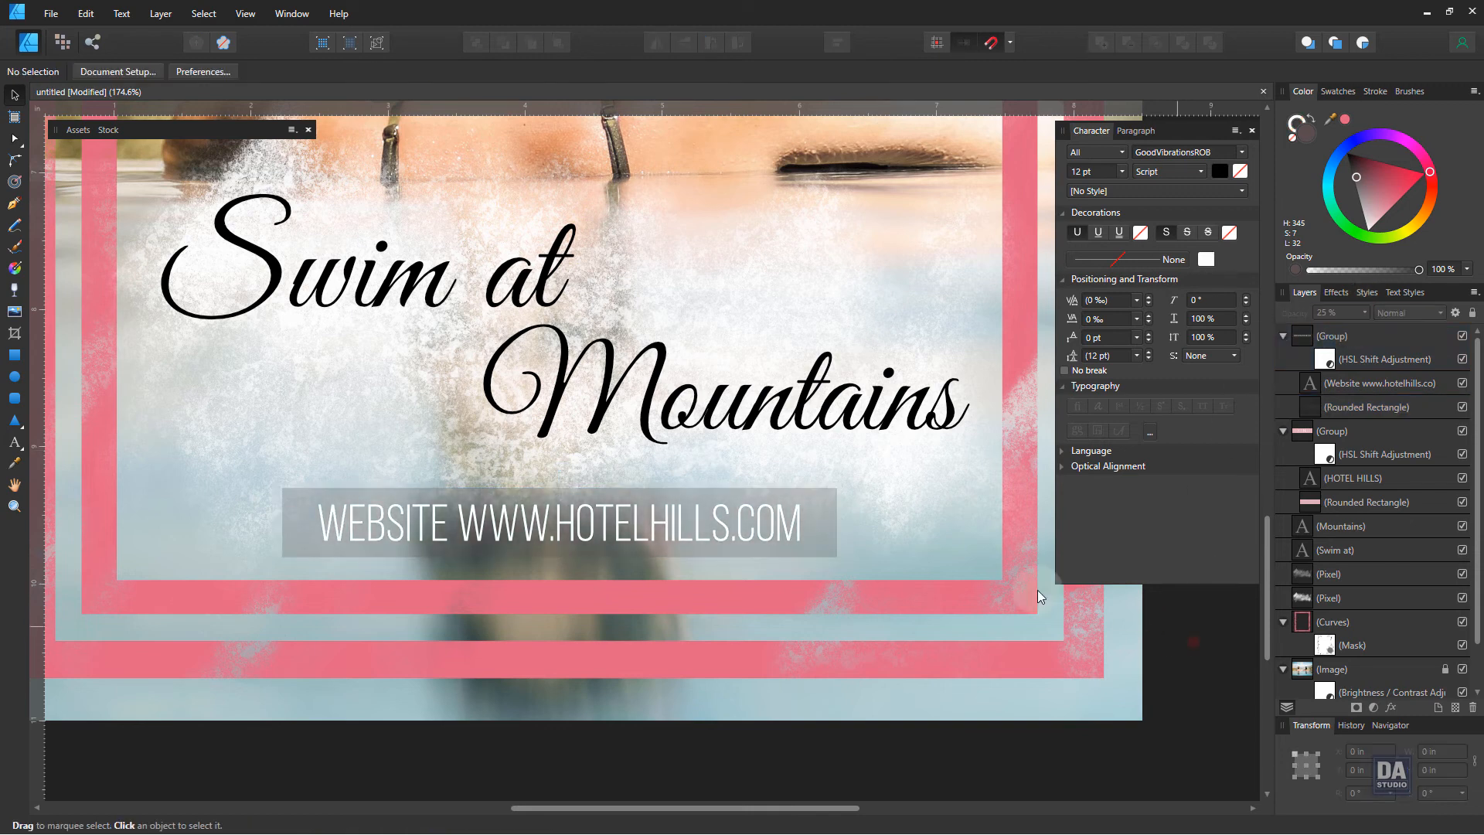
Set the website text in Gabriola, scale it down to about 26.1 pt and centre it on the grey rectangle
click(746, 540)
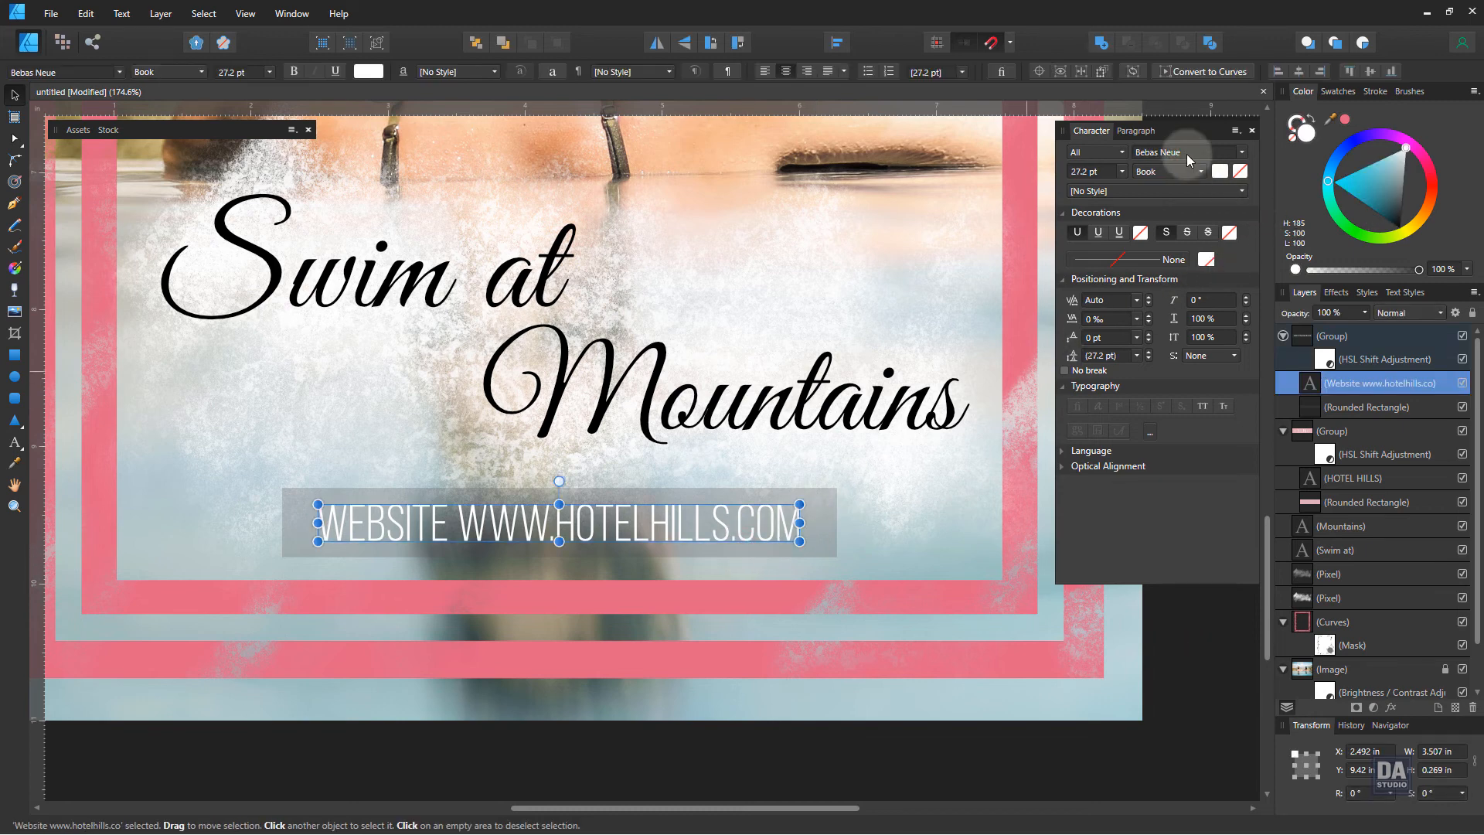
click(1173, 153)
text(ga)
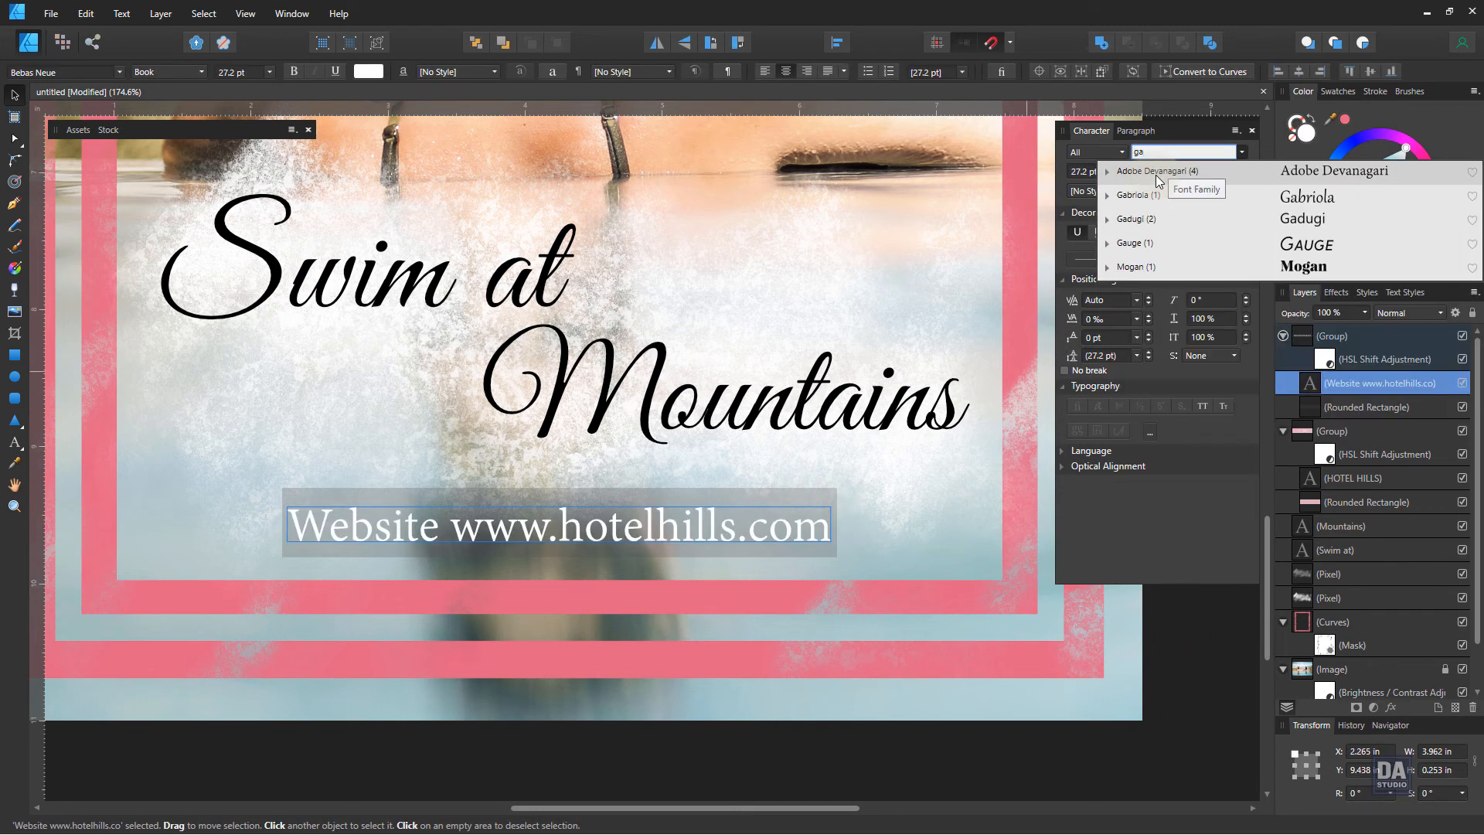
text(bri)
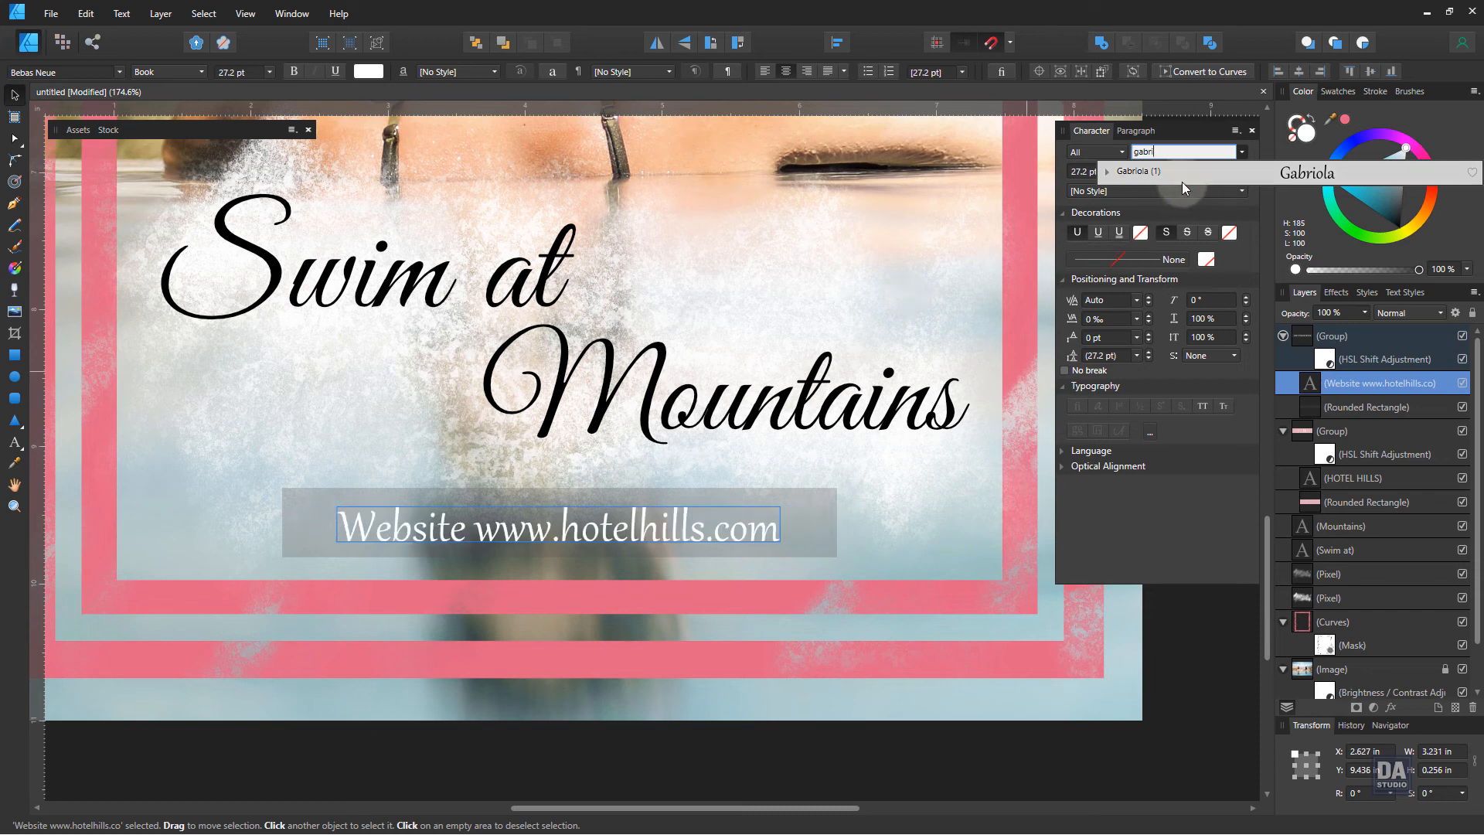
click(1172, 173)
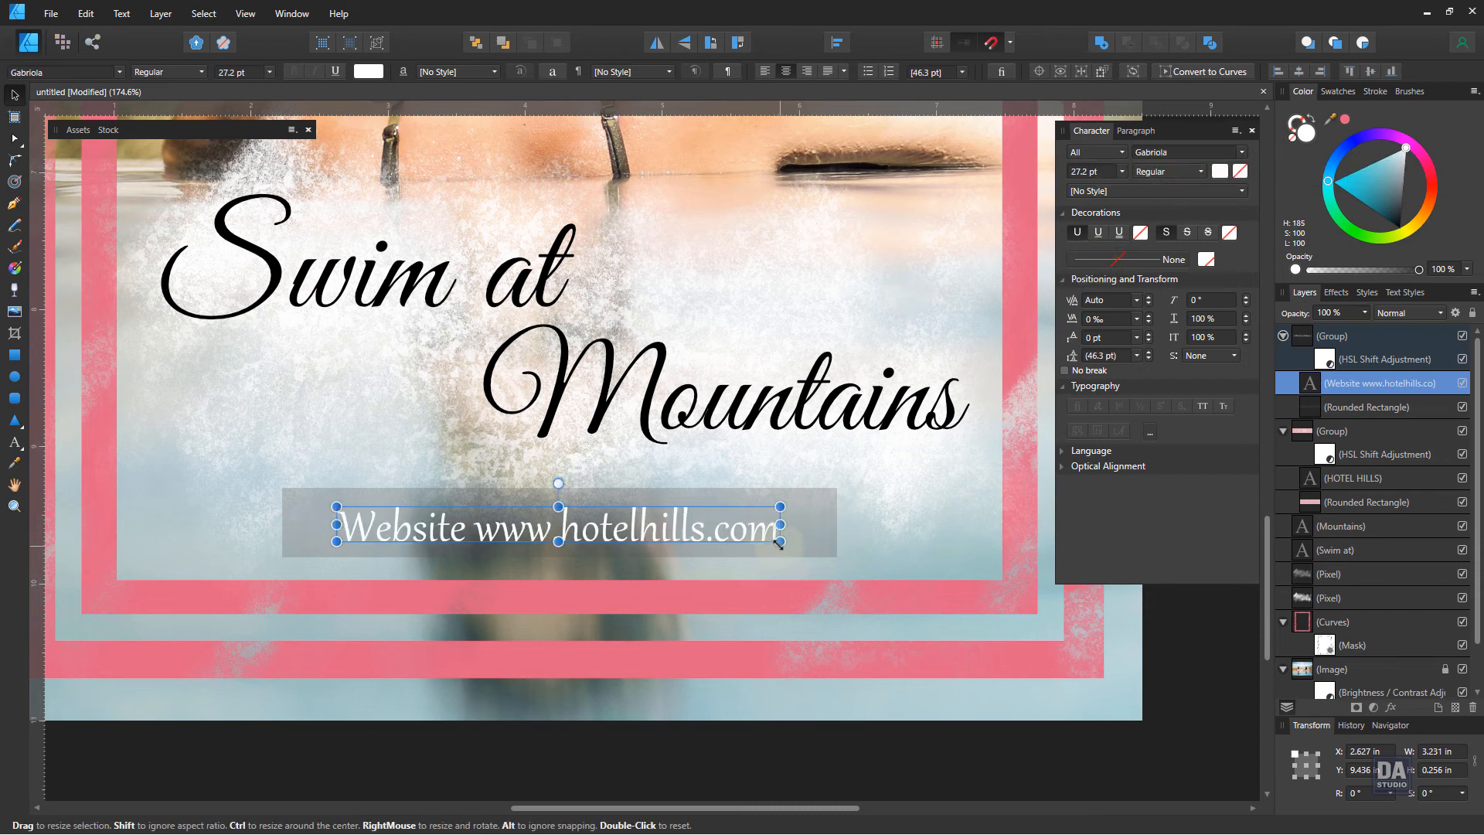
drag(778, 541, 739, 528)
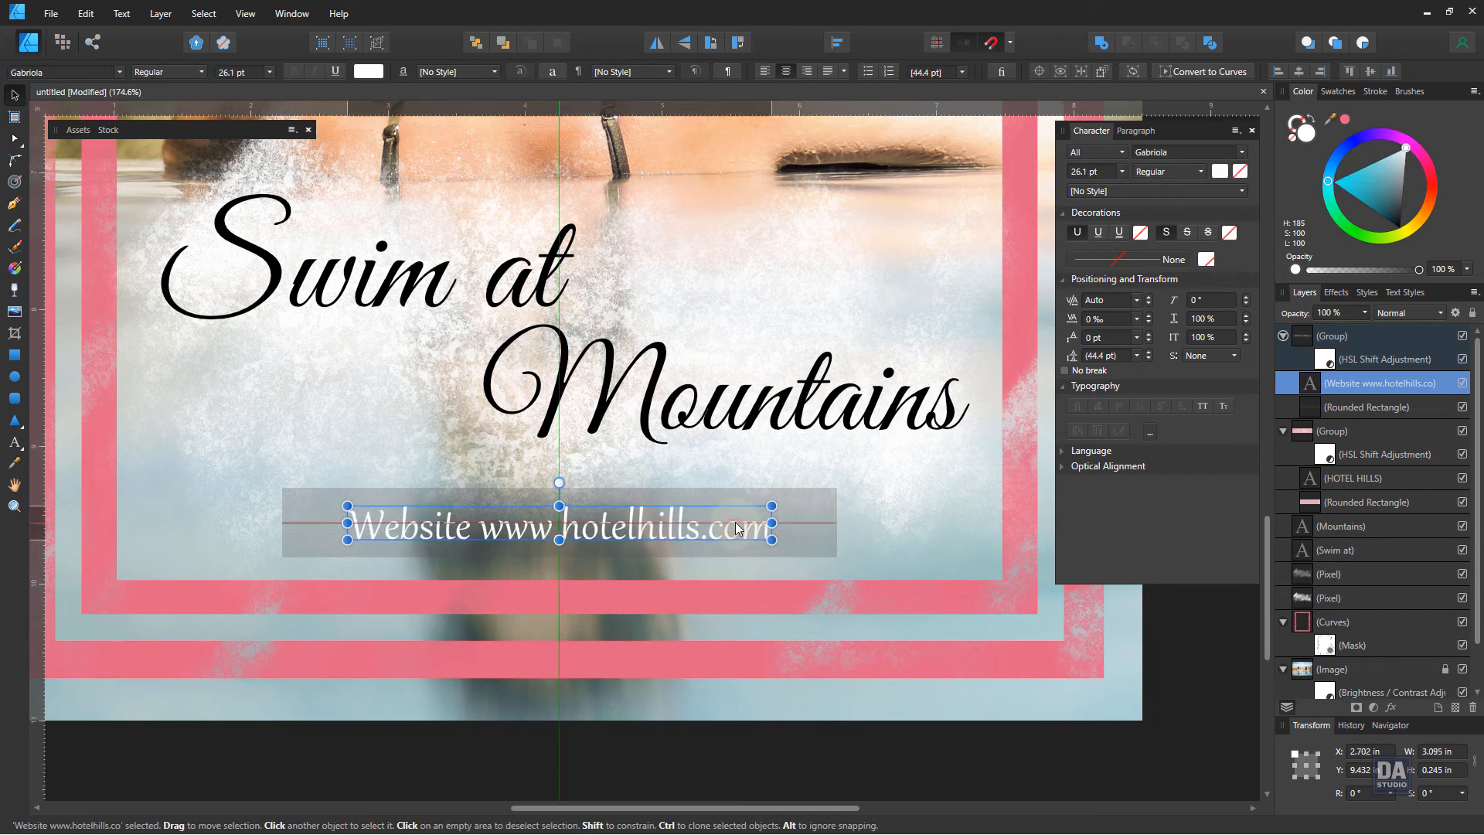
click(1157, 635)
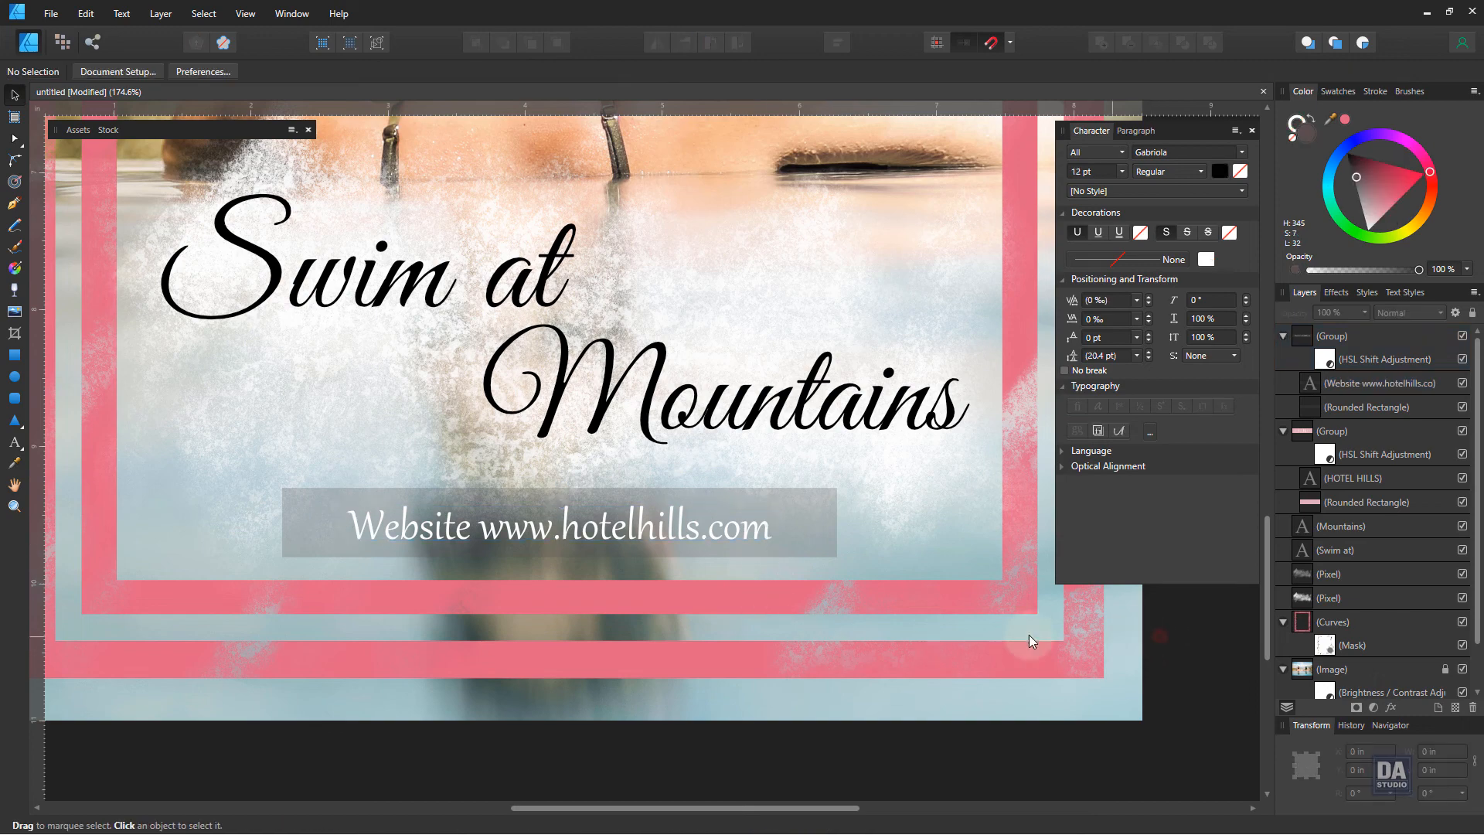
Narrow the grey rectangle behind the website text evenly about its centre to about 3.556 in wide
drag(825, 544, 671, 512)
drag(783, 565, 705, 640)
double_click(748, 618)
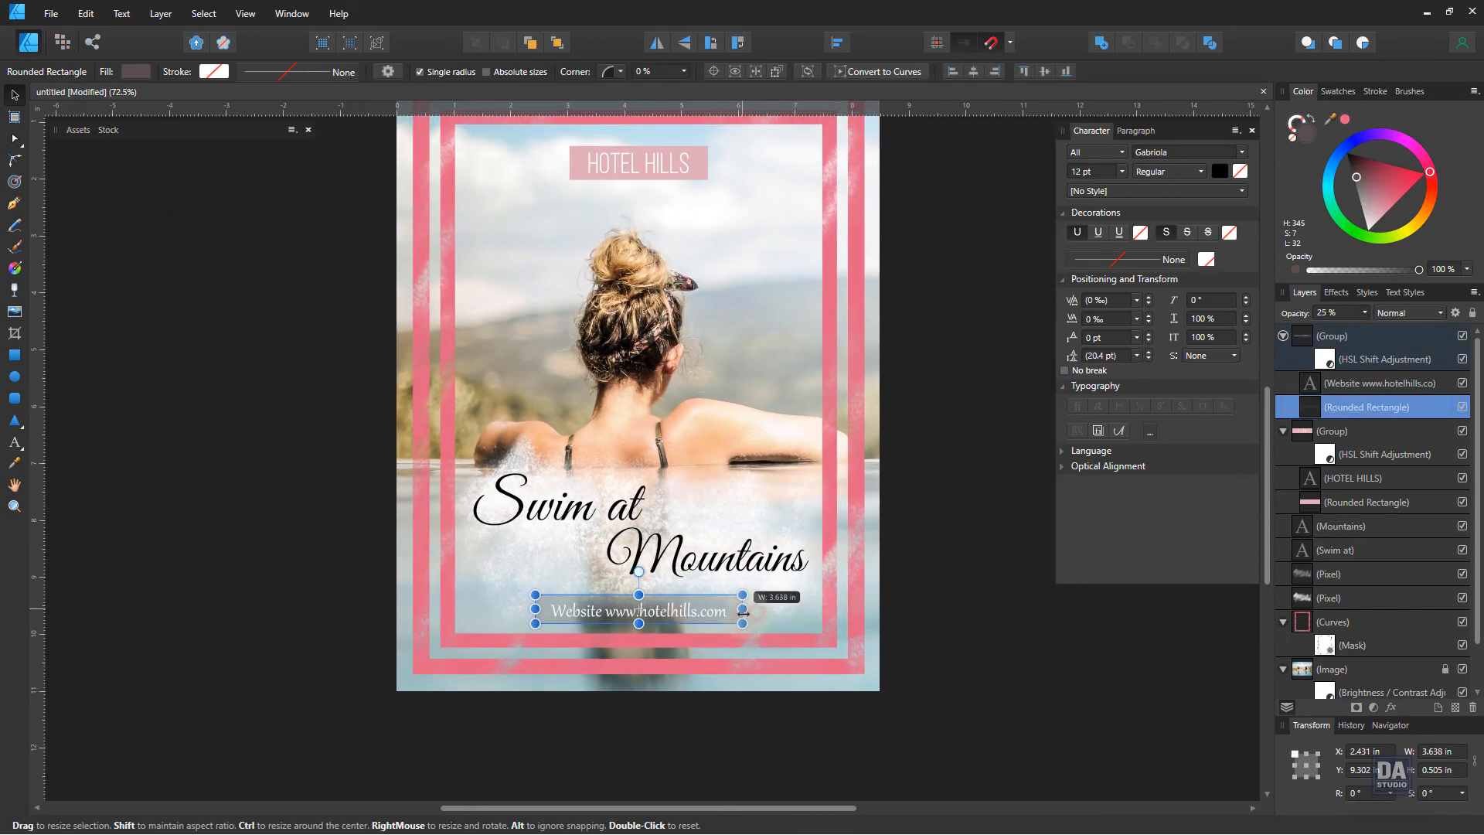
click(987, 624)
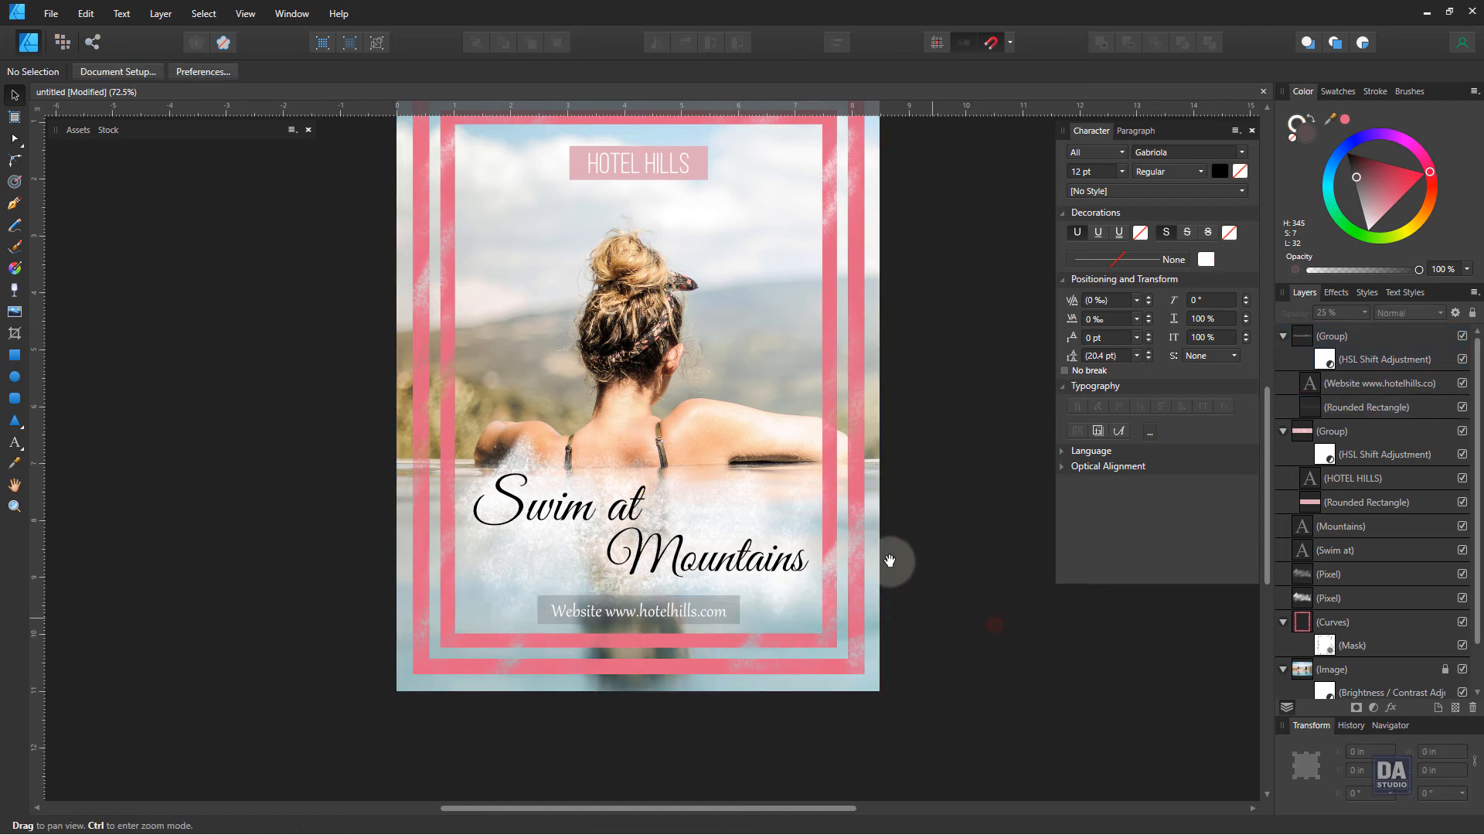
Centre the website label horizontally on the page and nudge the upper "HOTEL HILLS" label up slightly
drag(888, 557, 838, 601)
click(665, 669)
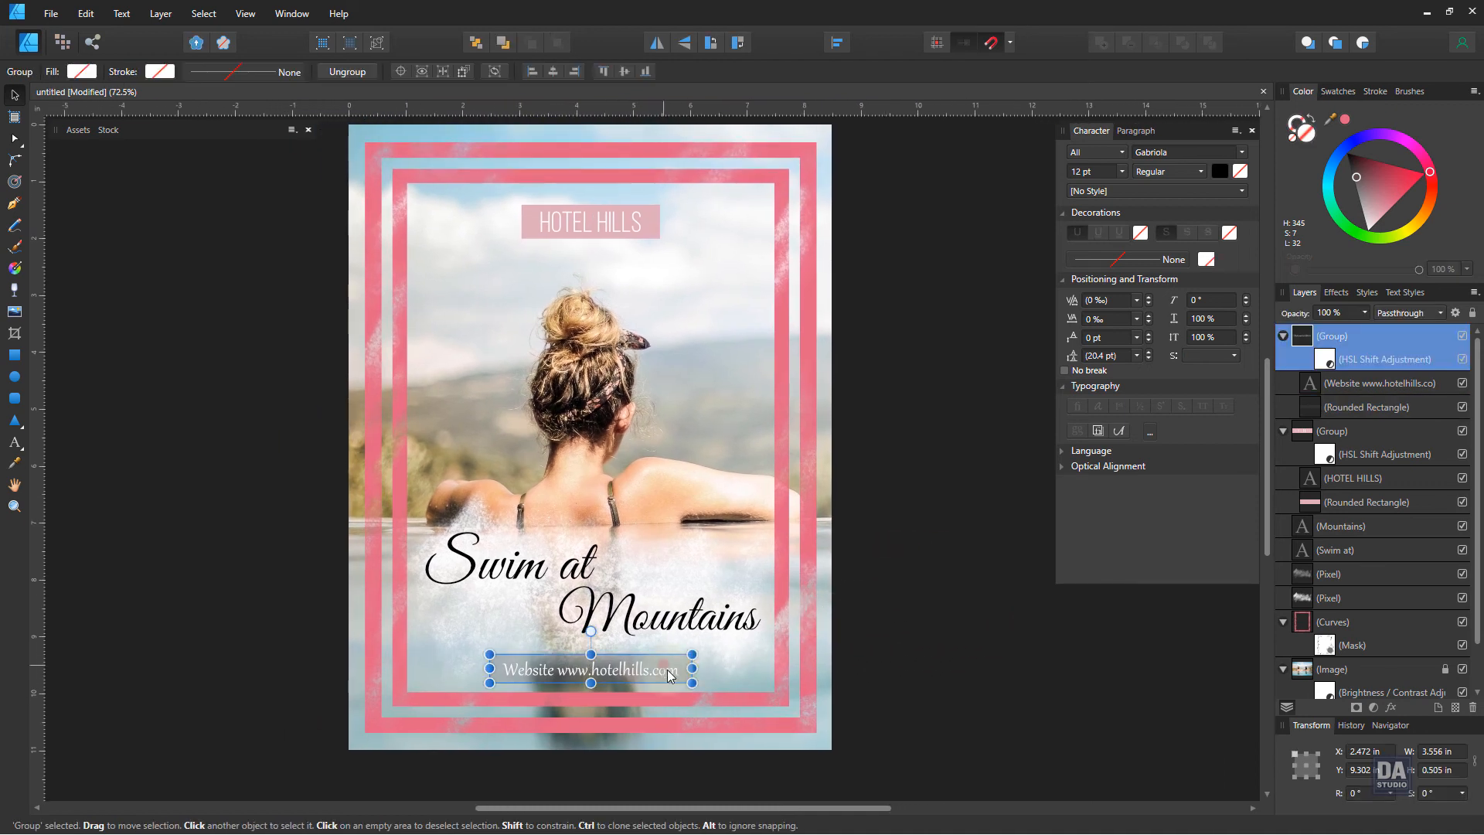
click(554, 73)
click(612, 217)
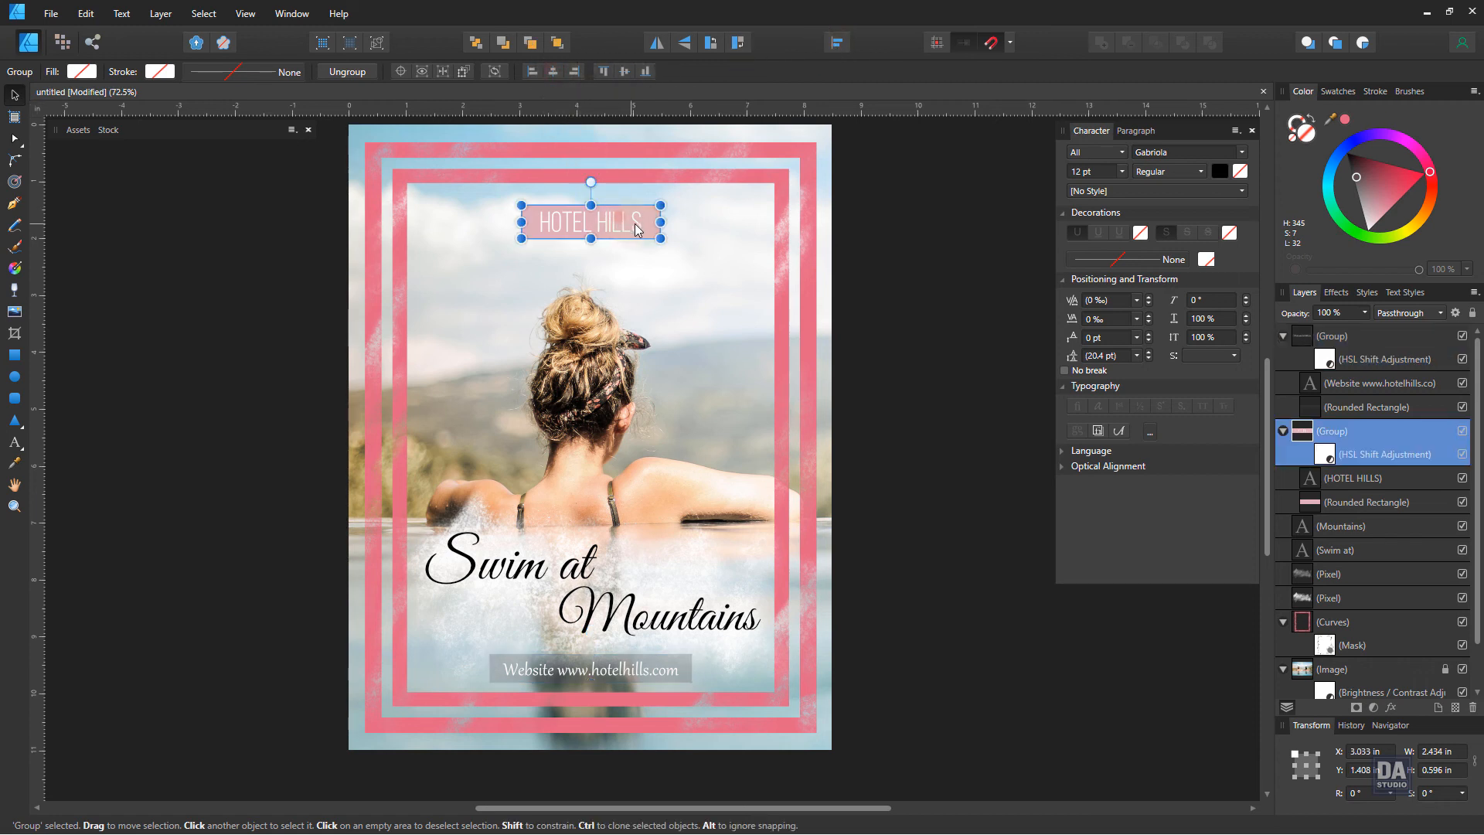
click(717, 327)
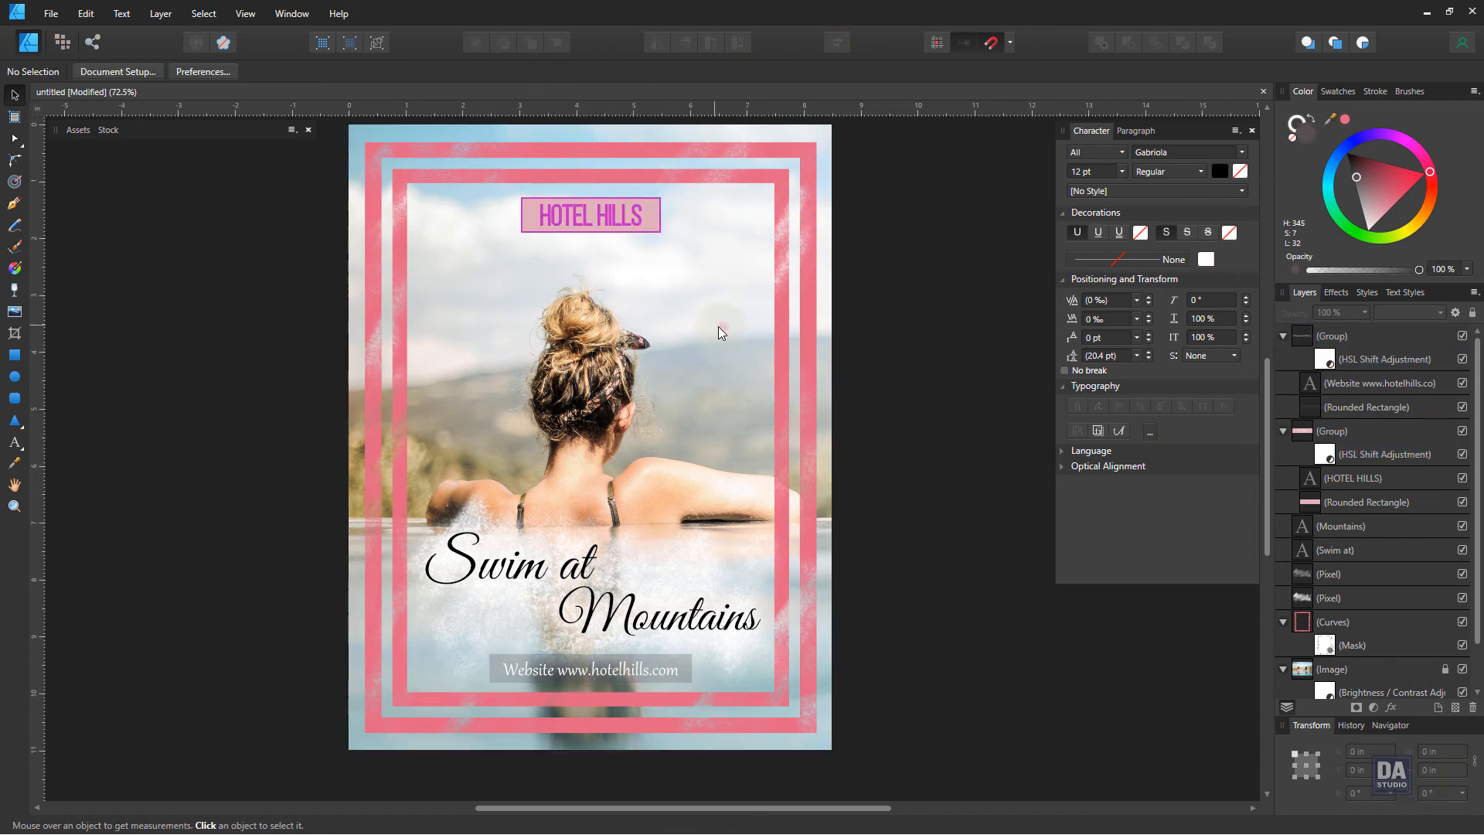
Unlock the background photo layer and move the photo straight up to about Y -1.241 in
scroll(1452, 587, down, 1)
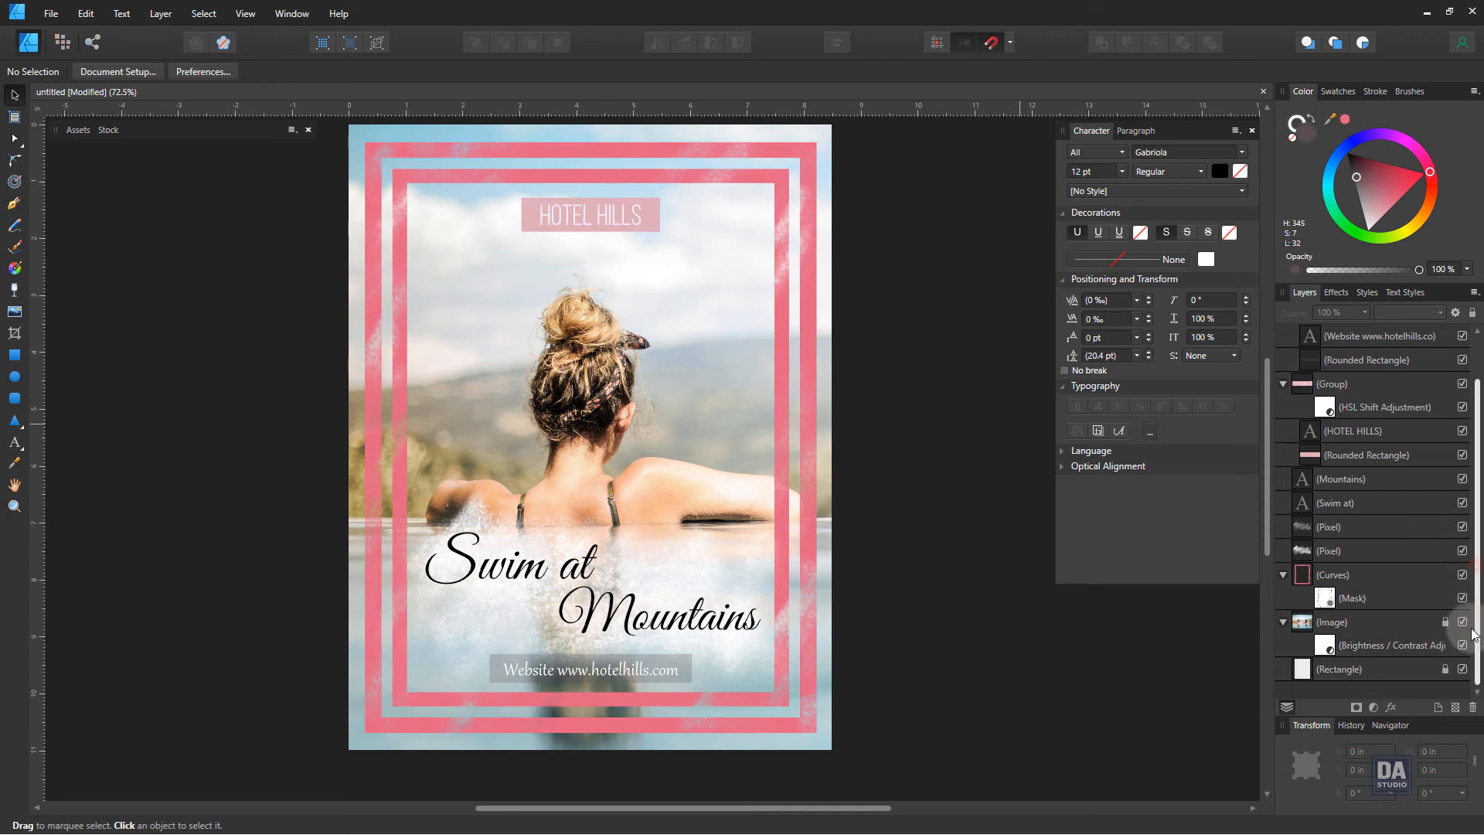
double_click(1448, 630)
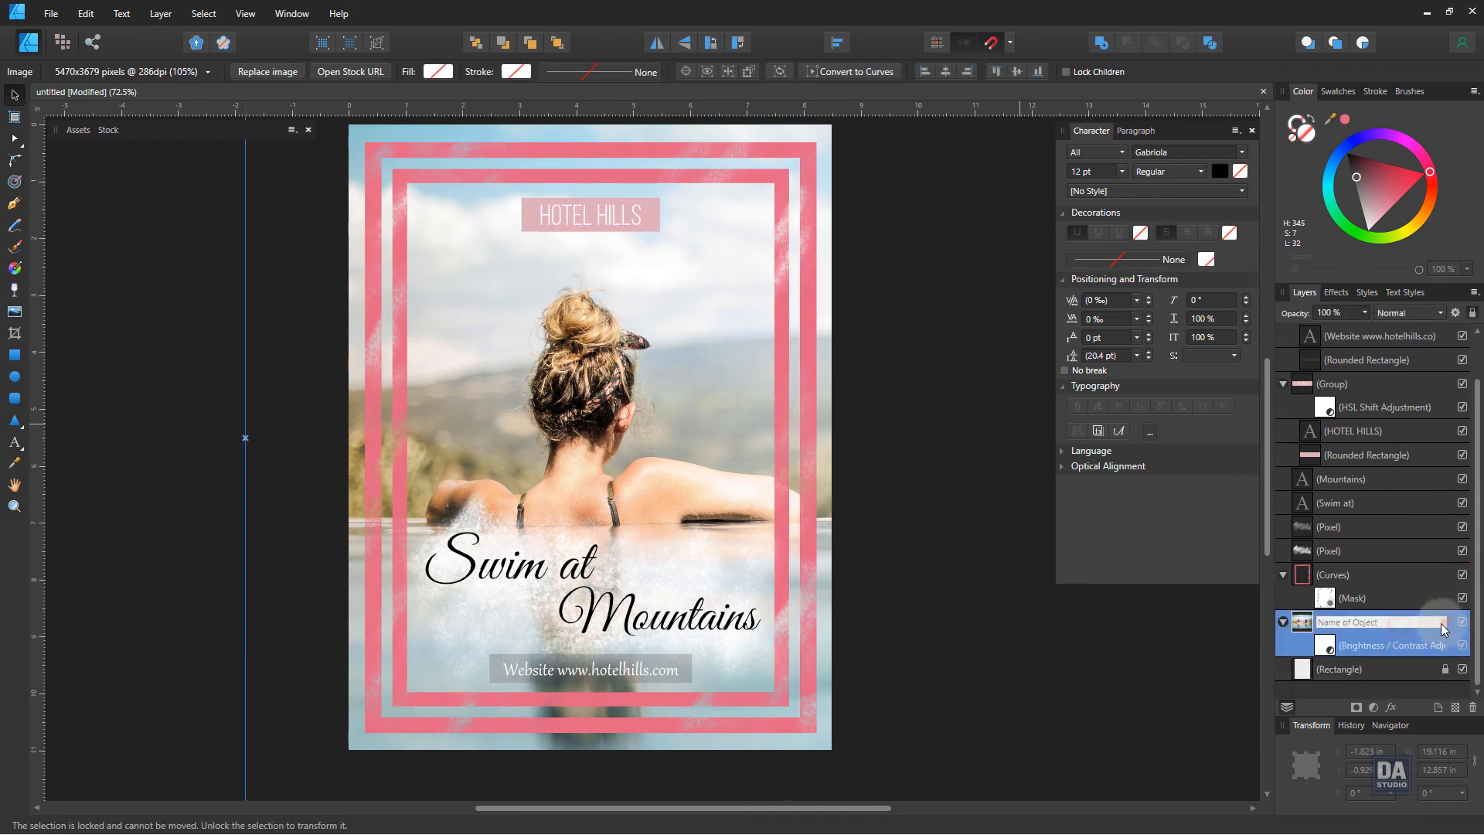
click(1444, 622)
drag(696, 406, 694, 388)
key(space)
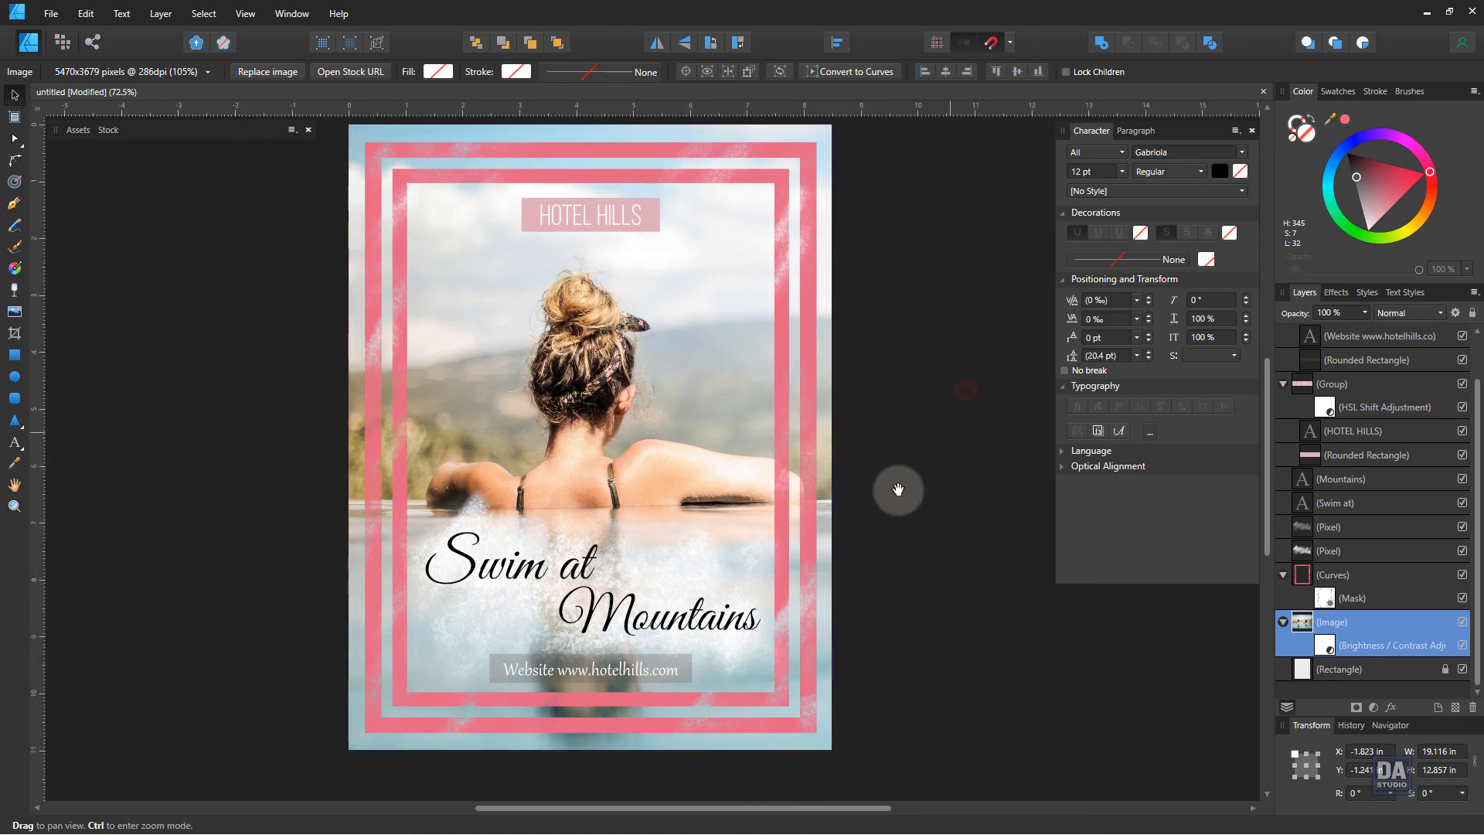
Collapse the character settings and deselect the background photo to show the whole poster unobstructed
mouse_move(854, 488)
mouse_down()
mouse_move(841, 476)
mouse_move(867, 488)
mouse_up()
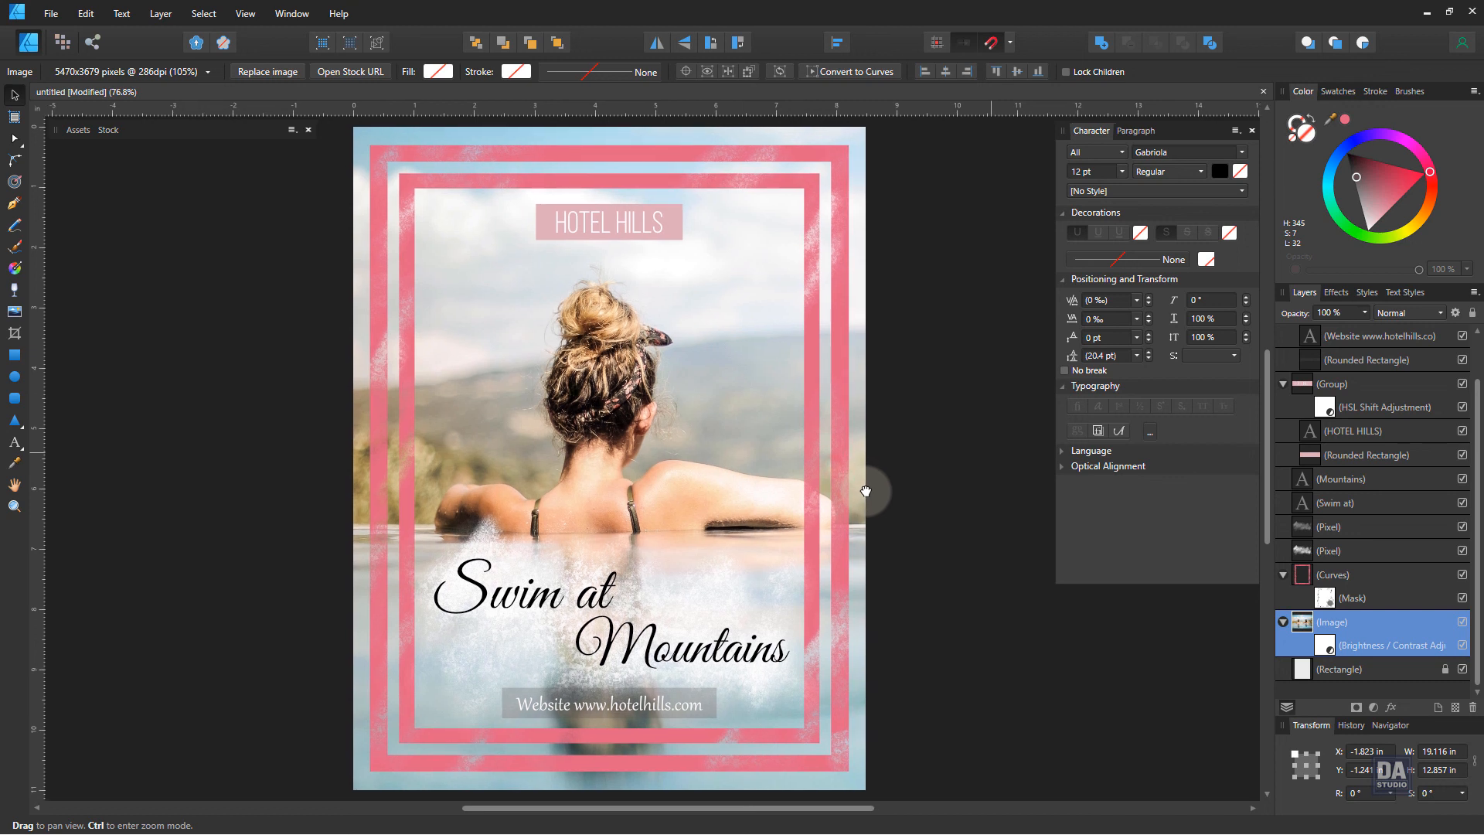
click(1202, 131)
click(190, 500)
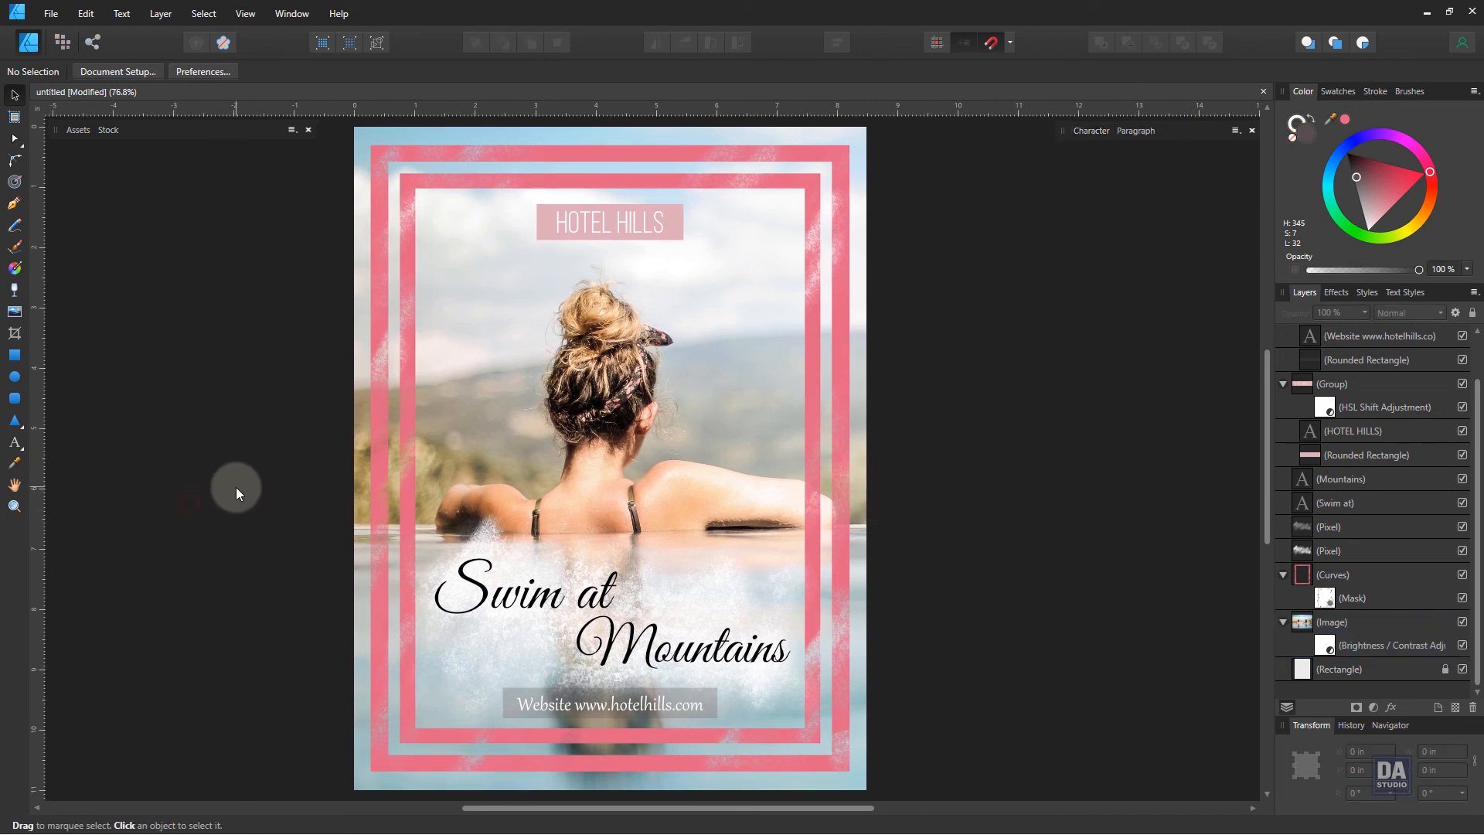